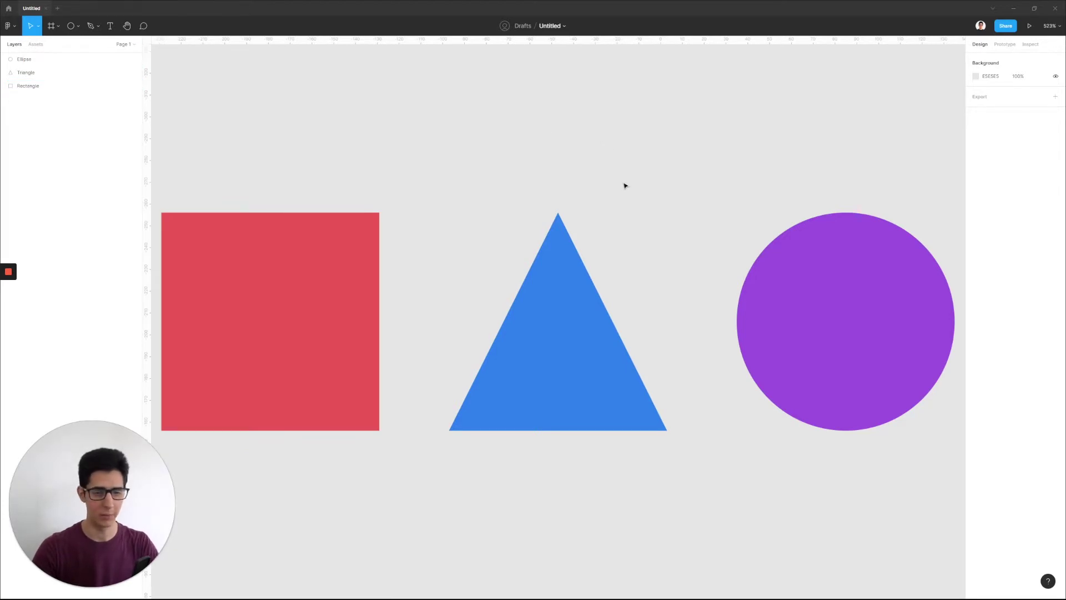
Select the Ellipse, Triangle and Rectangle layers together and group them into Group 1 with Ctrl+G
scroll(623, 183, "down", 3)
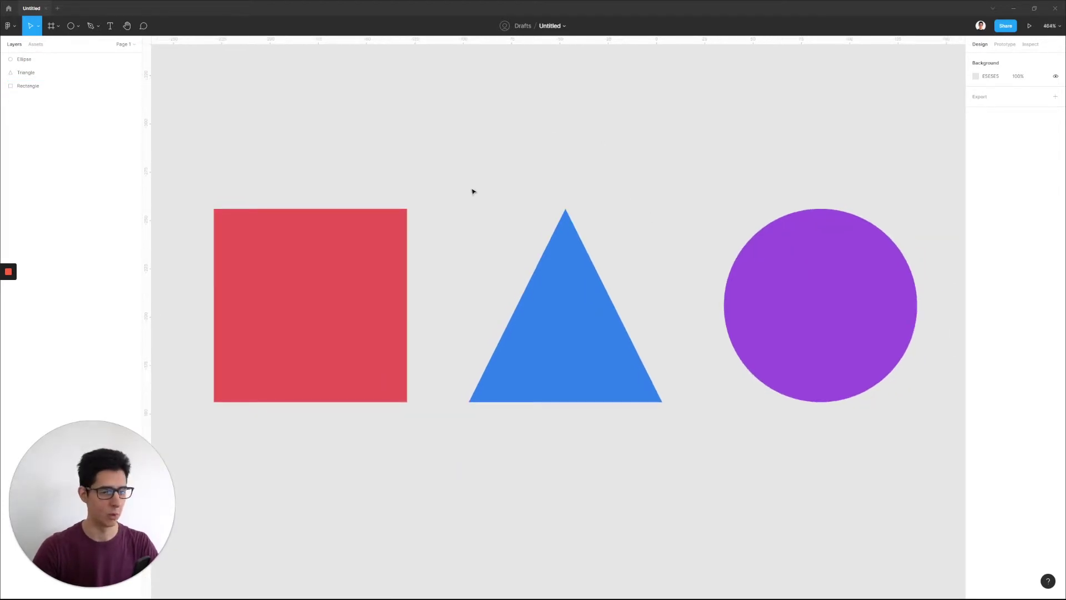
left_click(45, 62)
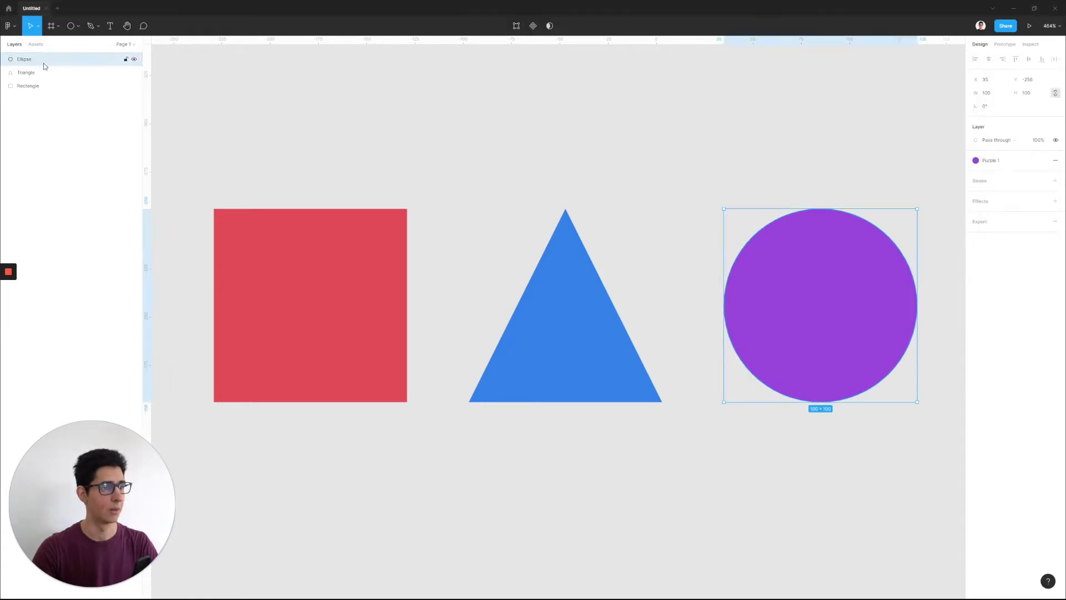
left_click(28, 86, "shift")
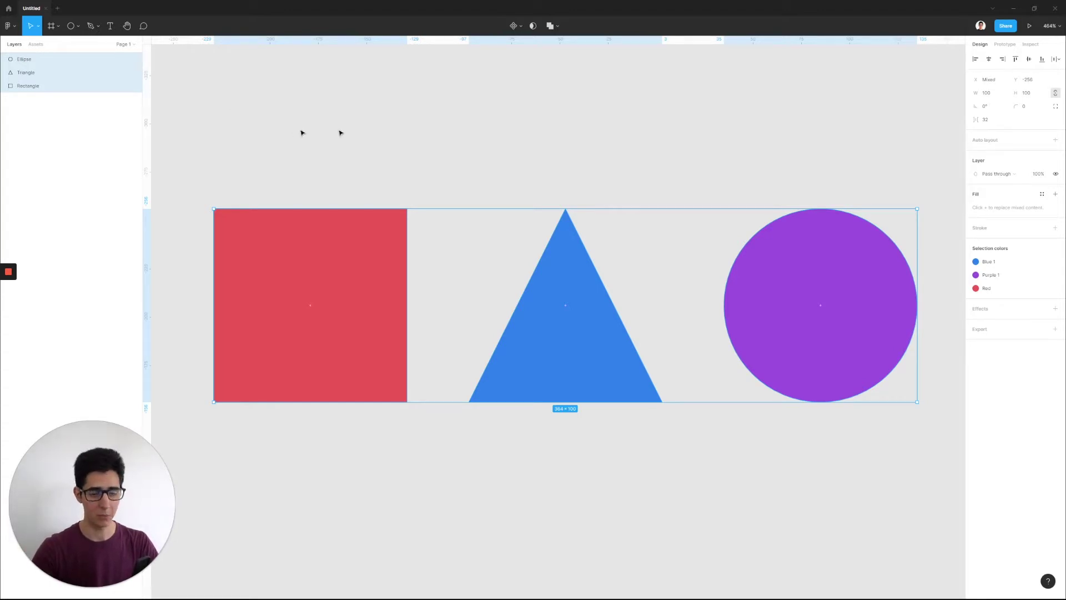
right_click(41, 76)
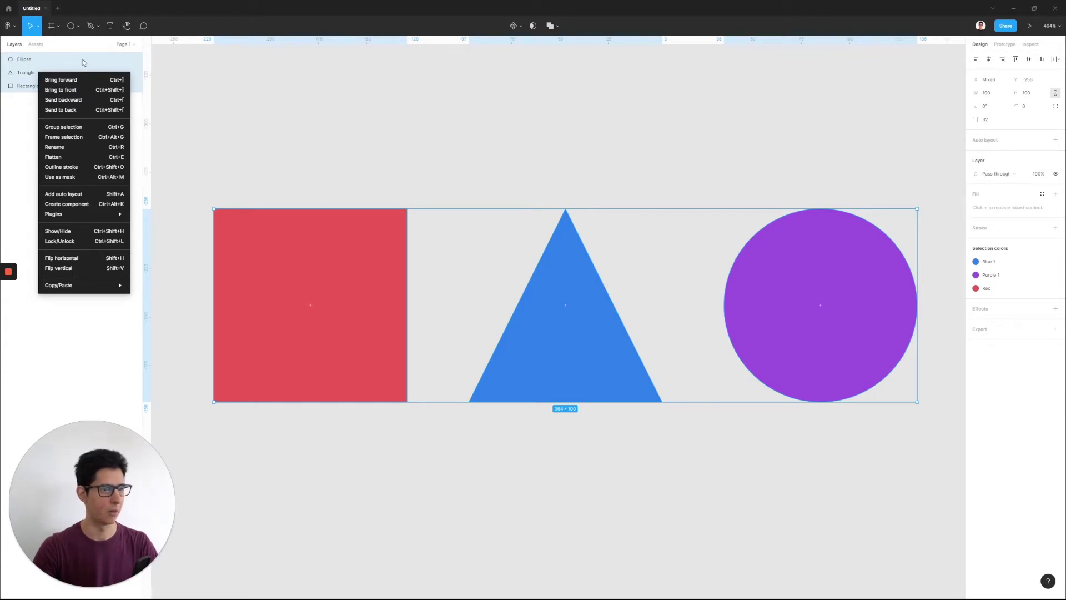
left_click(634, 127)
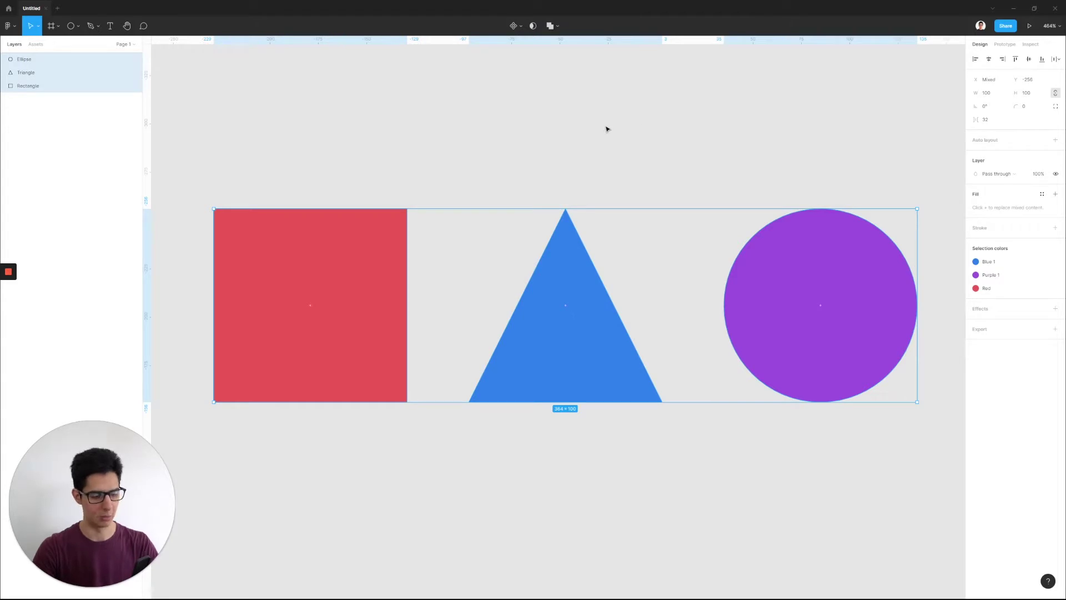
key("ctrl+g")
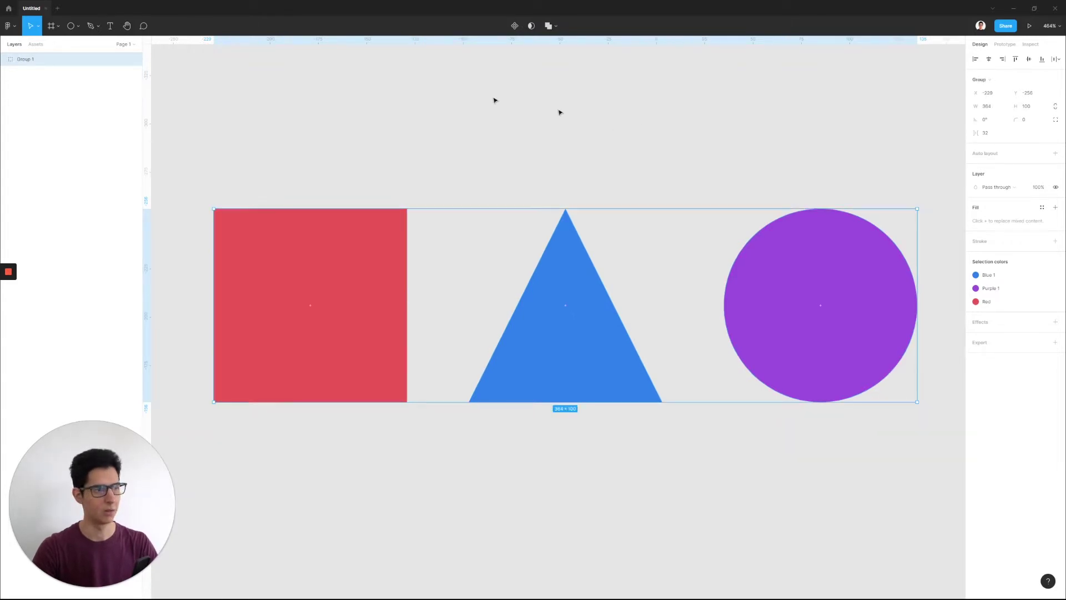
Drag Group 1 to a new position on the canvas, zooming to fit the shapes
left_click(5, 60)
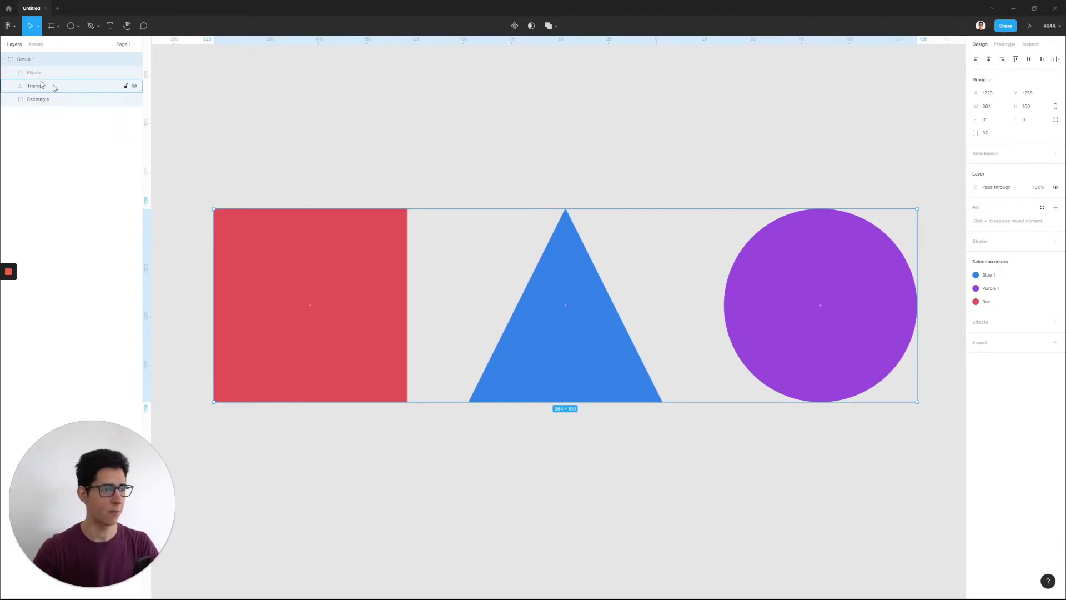
left_click(5, 60)
scroll(430, 178, "down", 5, "ctrl")
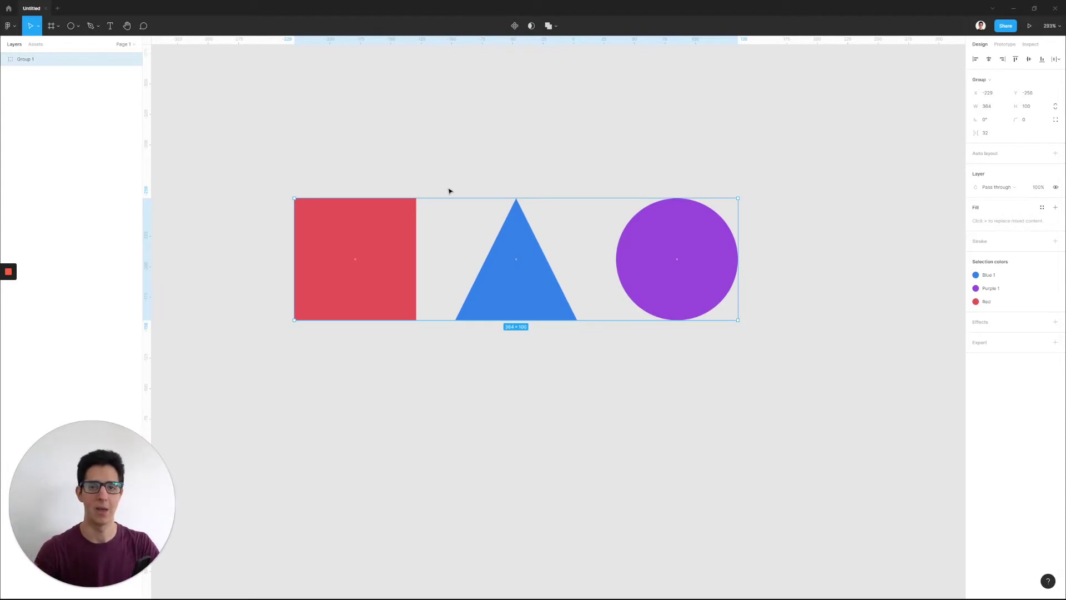
scroll(453, 179, "down", 2)
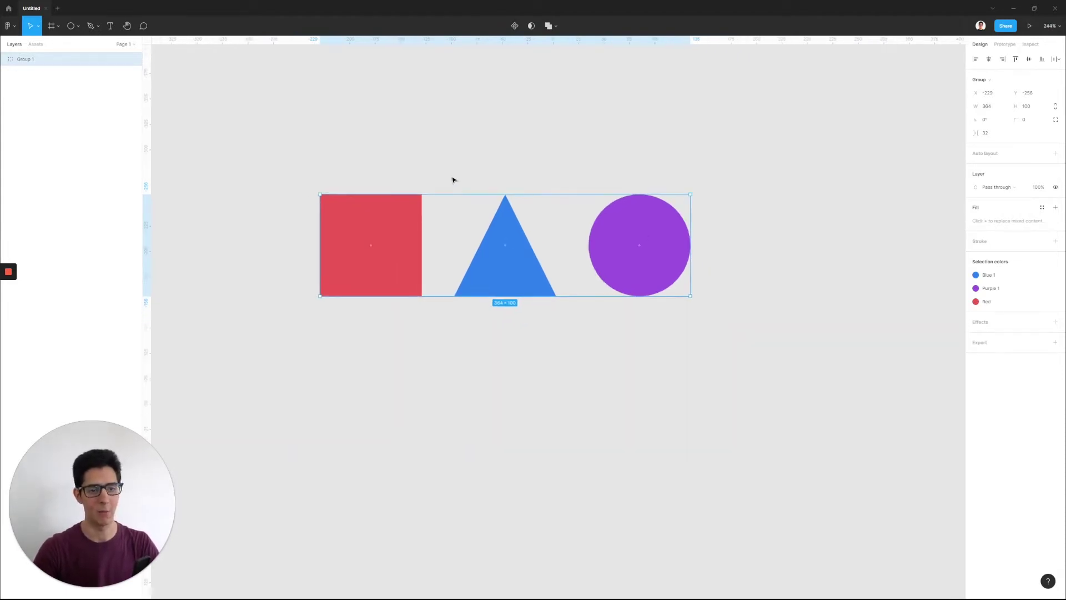
left_click_drag(377, 211, 412, 179)
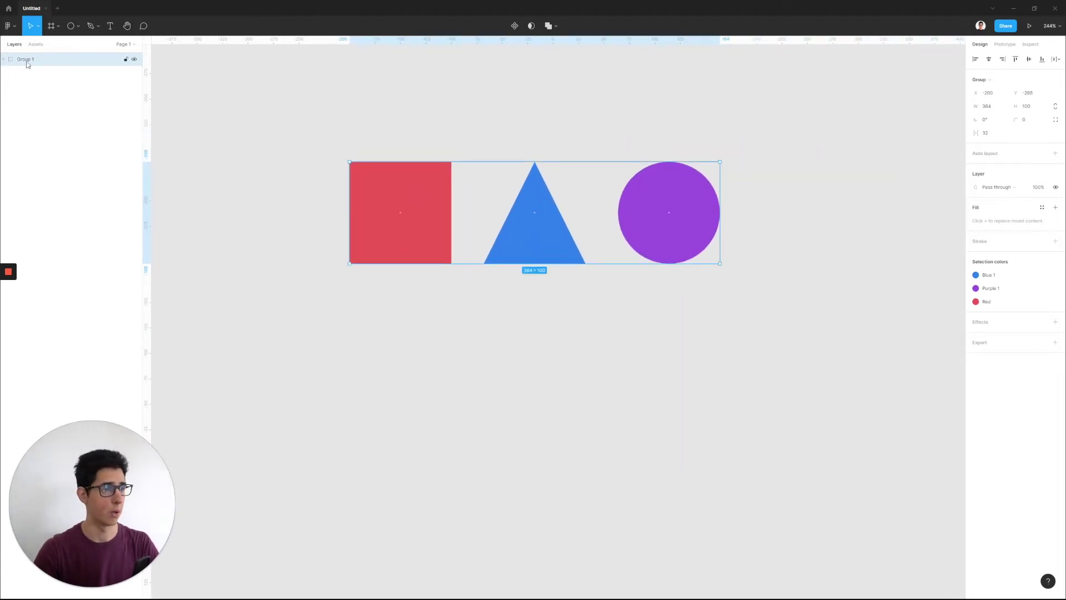
key("shift+2")
left_click(324, 111)
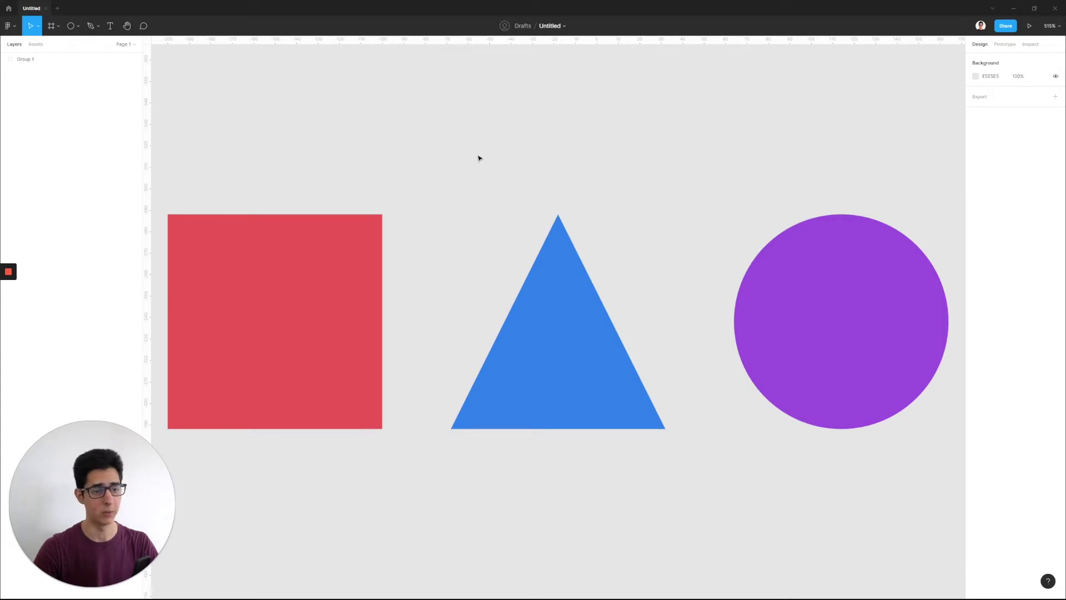
scroll(480, 159, "down", 5)
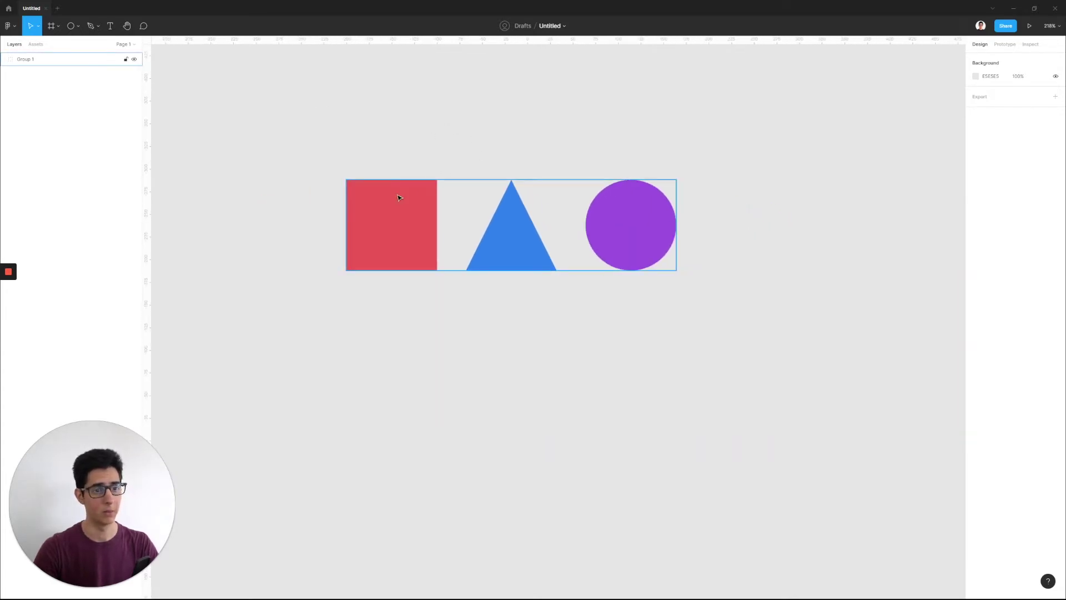
left_click_drag(398, 197, 492, 262)
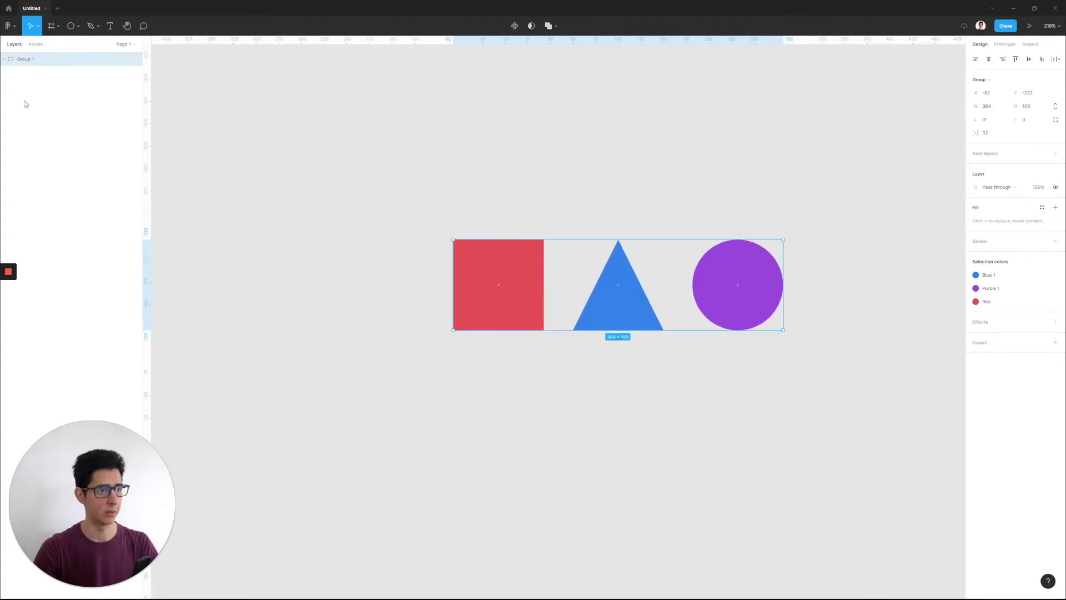
left_click(4, 59)
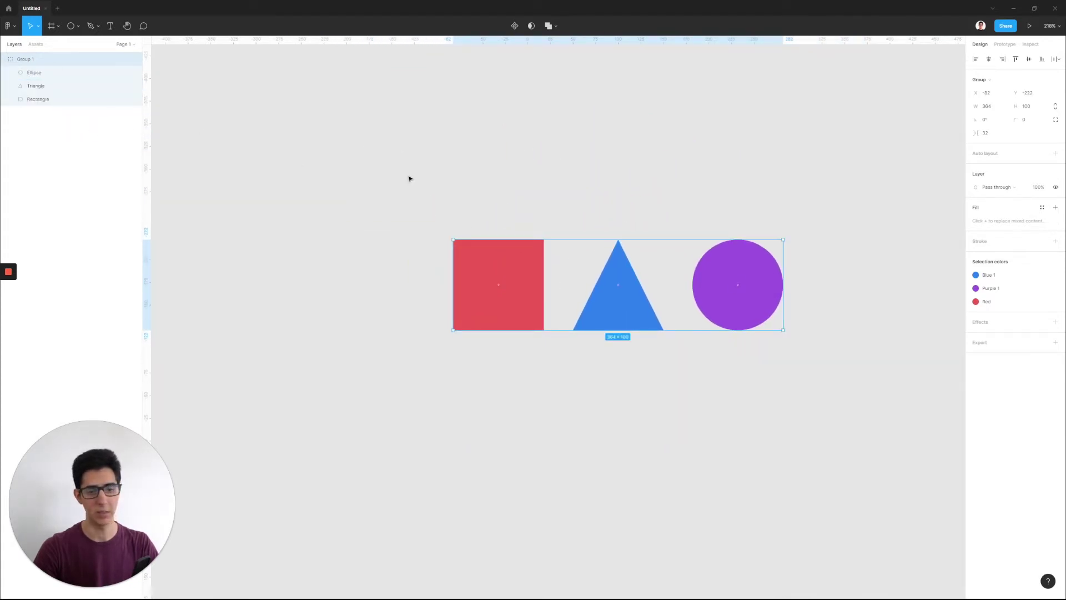
left_click_drag(497, 205, 416, 184)
scroll(417, 183, "up", 2)
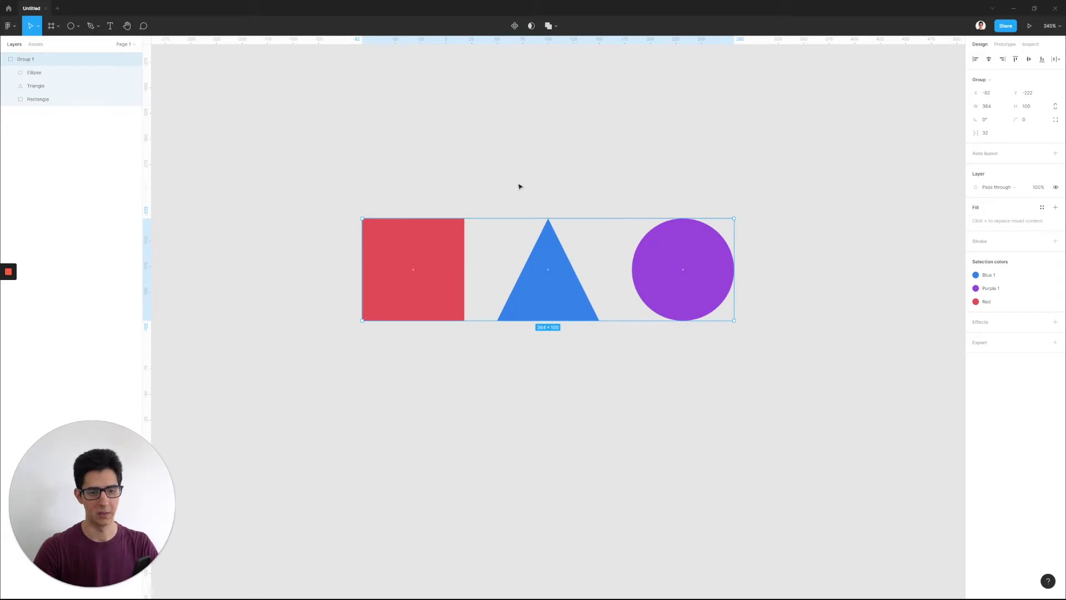
left_click_drag(434, 231, 431, 203)
Stretch Group 1 horizontally to 663 × 100, widening the circle into an oval
scroll(395, 145, "right", 3)
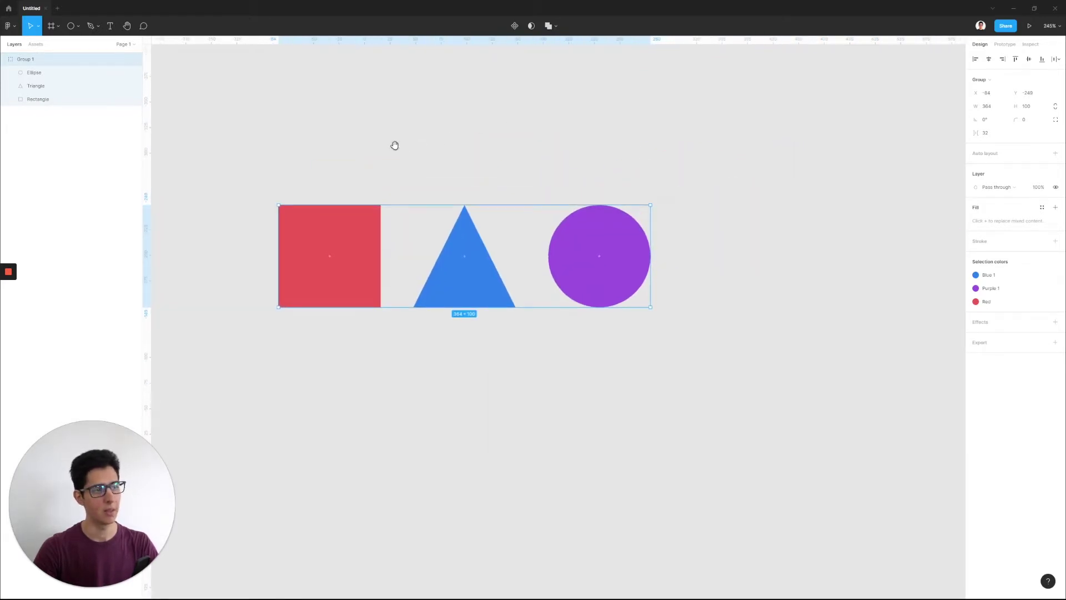
scroll(506, 164, "down", 3)
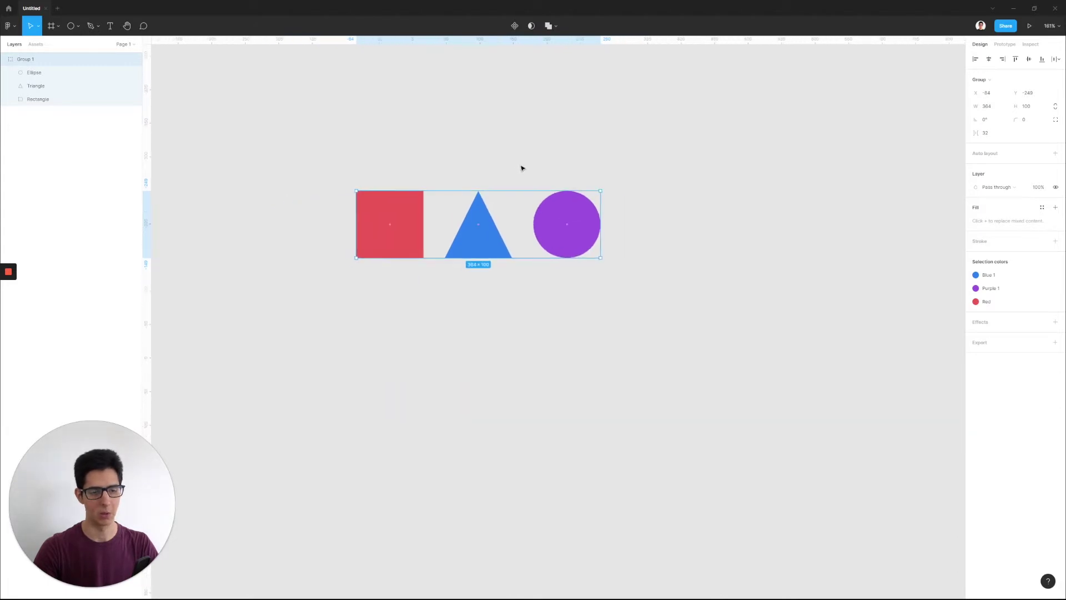
scroll(488, 158, "right", 3)
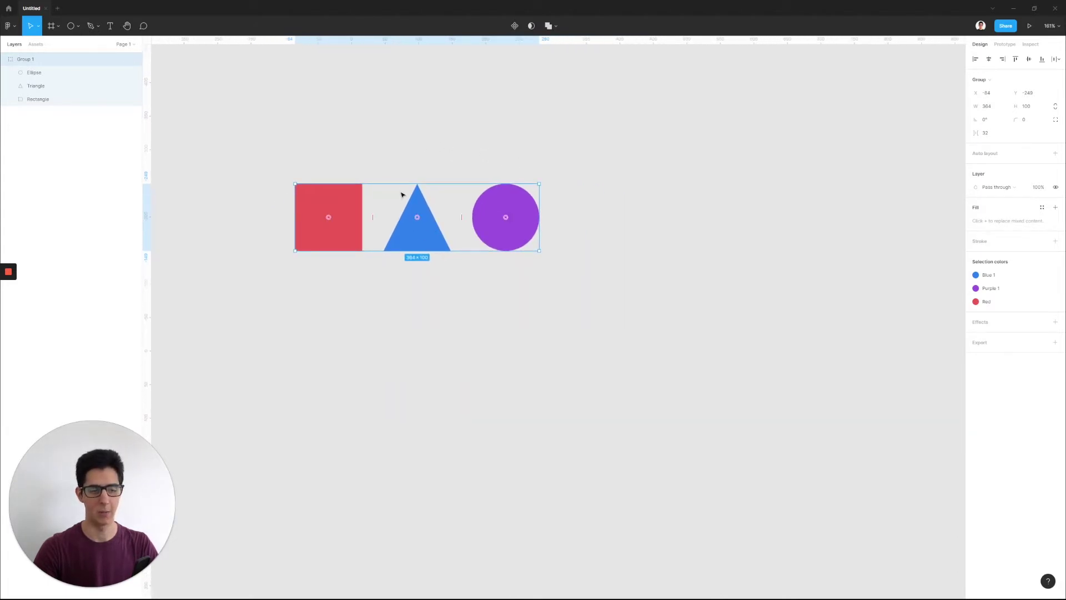
scroll(365, 207, "up", 4)
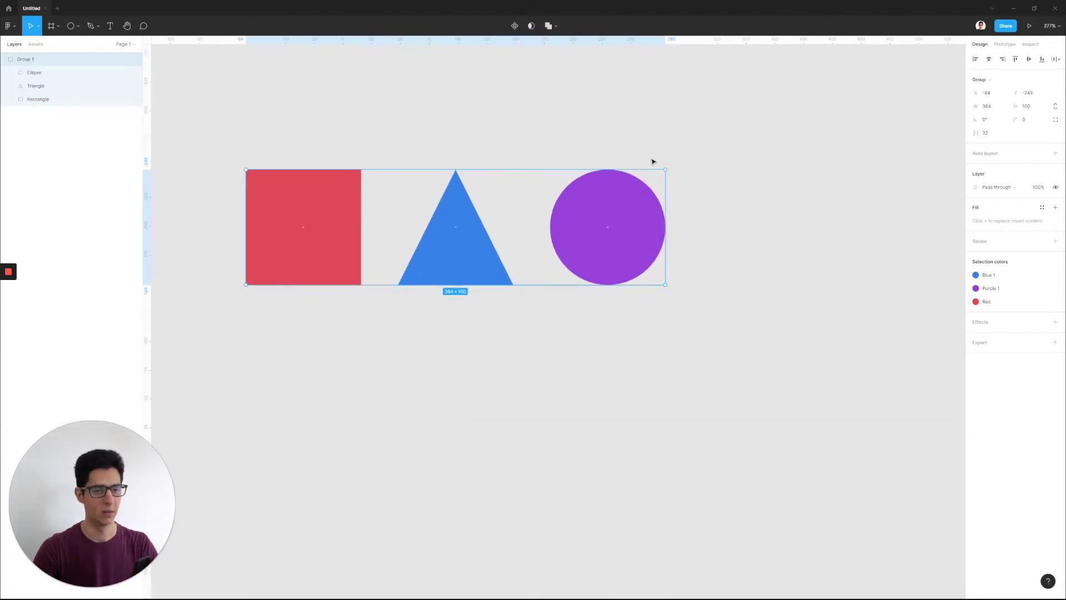
scroll(653, 161, "down", 3)
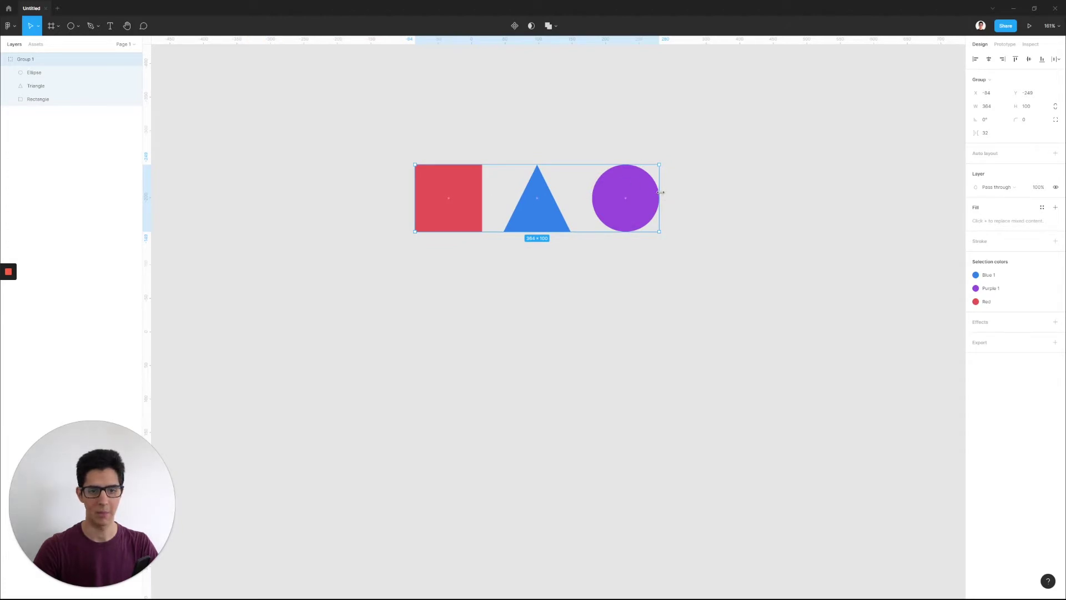
left_click_drag(661, 192, 860, 193)
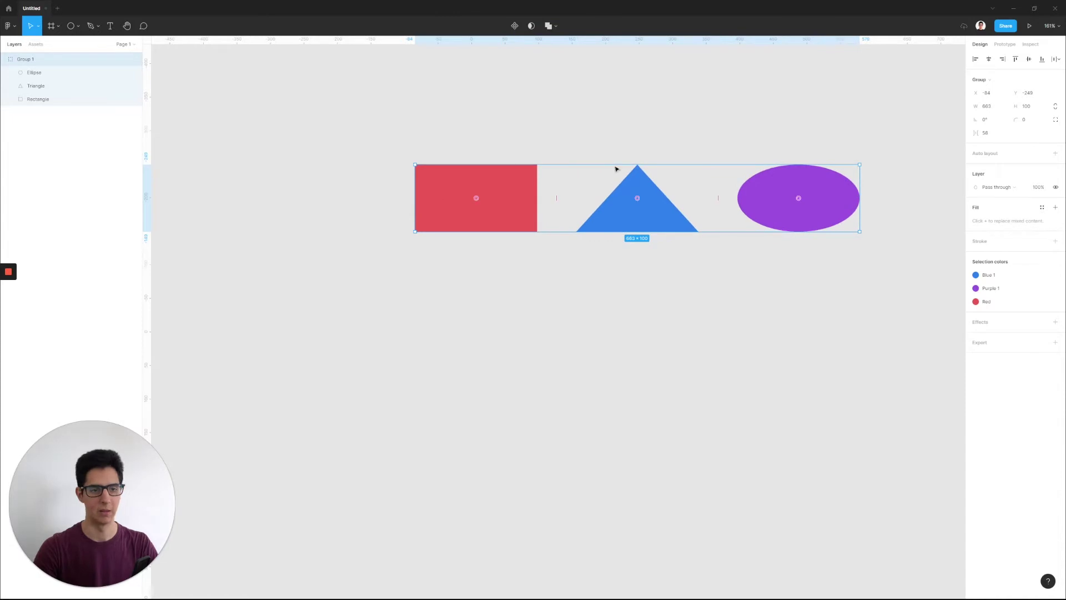
key("ctrl+z")
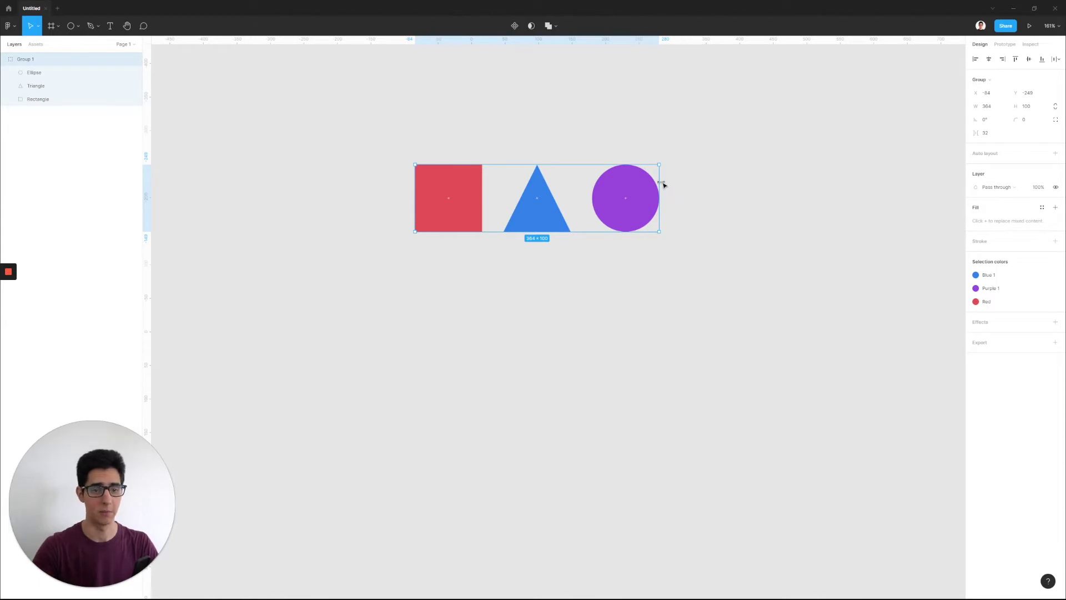
left_click_drag(658, 179, 849, 185)
double_click(776, 190)
left_click(638, 202)
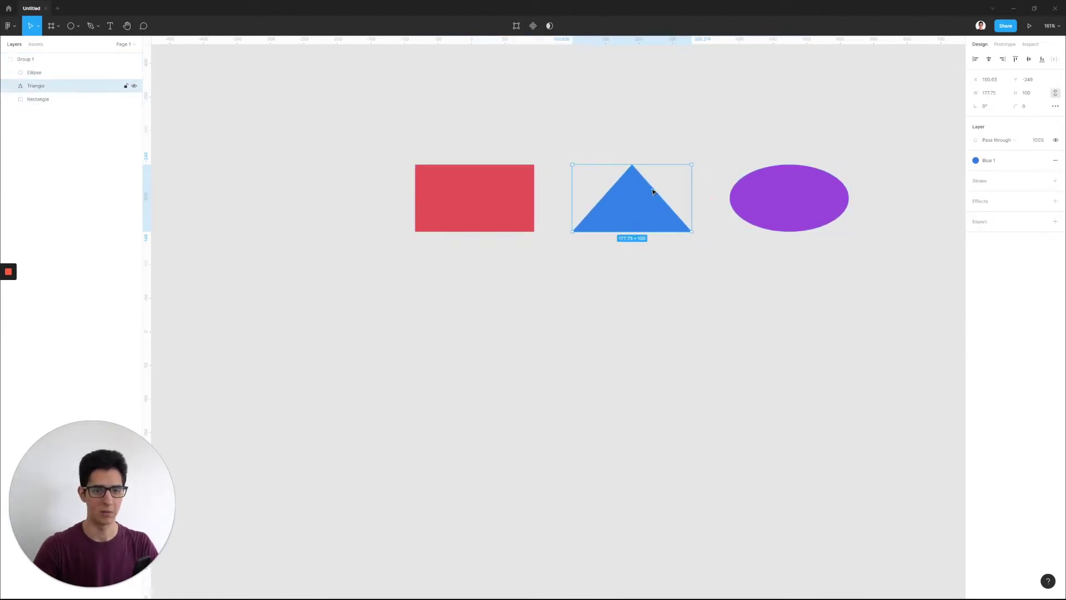
left_click(498, 190)
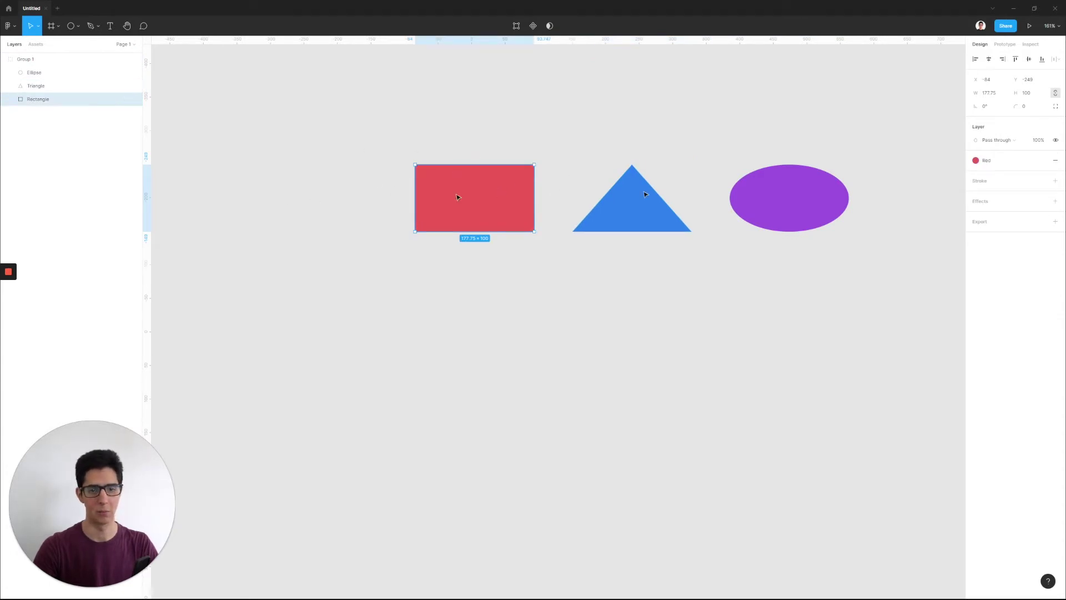
key("ctrl+z")
key("ctrl+z")
key("ctrl+z")
key("ctrl+z")
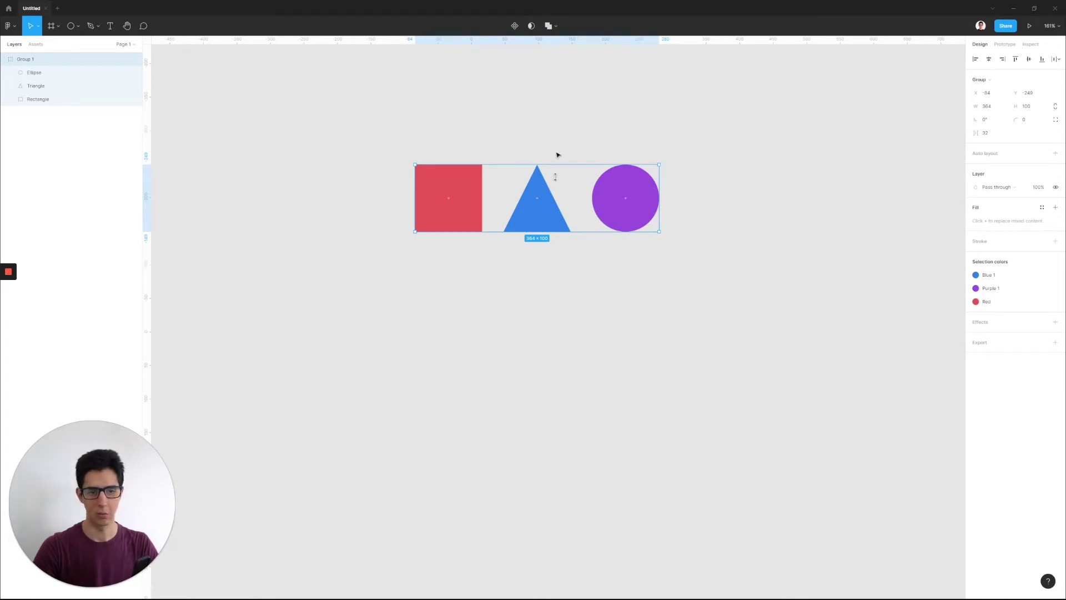
mouse_move(579, 234)
left_mouse_down()
mouse_move(580, 358)
mouse_move(581, 210)
mouse_move(564, 233)
mouse_move(564, 411)
mouse_move(567, 221)
left_mouse_up()
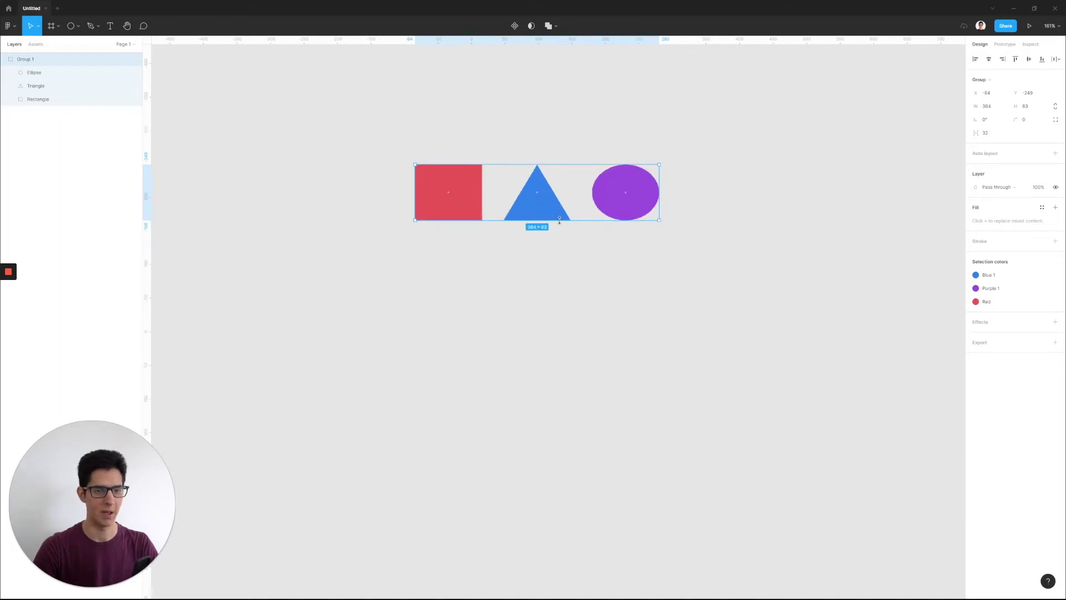
key("ctrl+z")
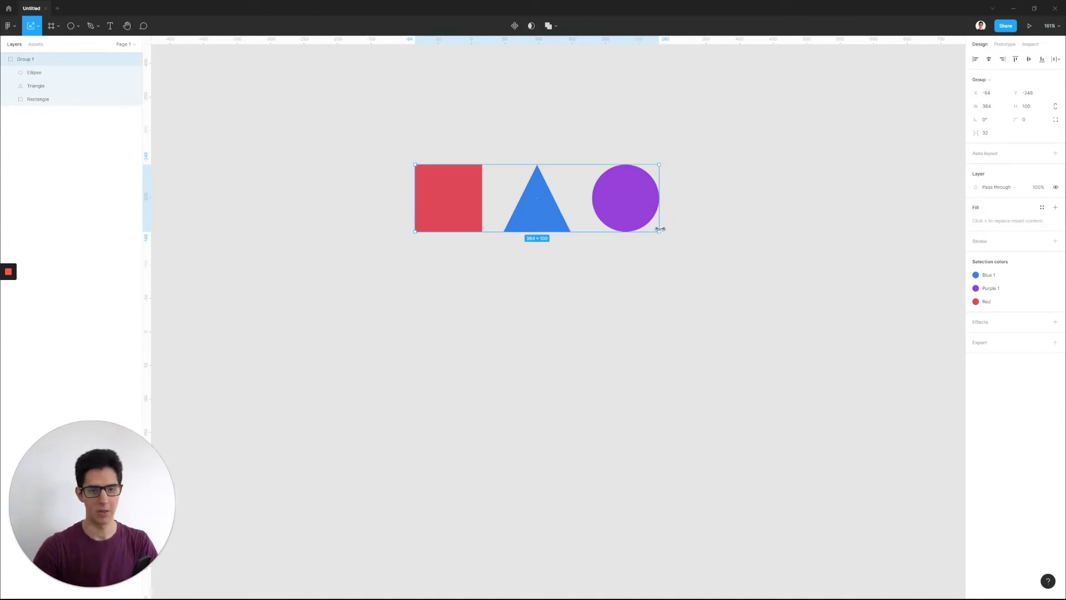
left_click(37, 27)
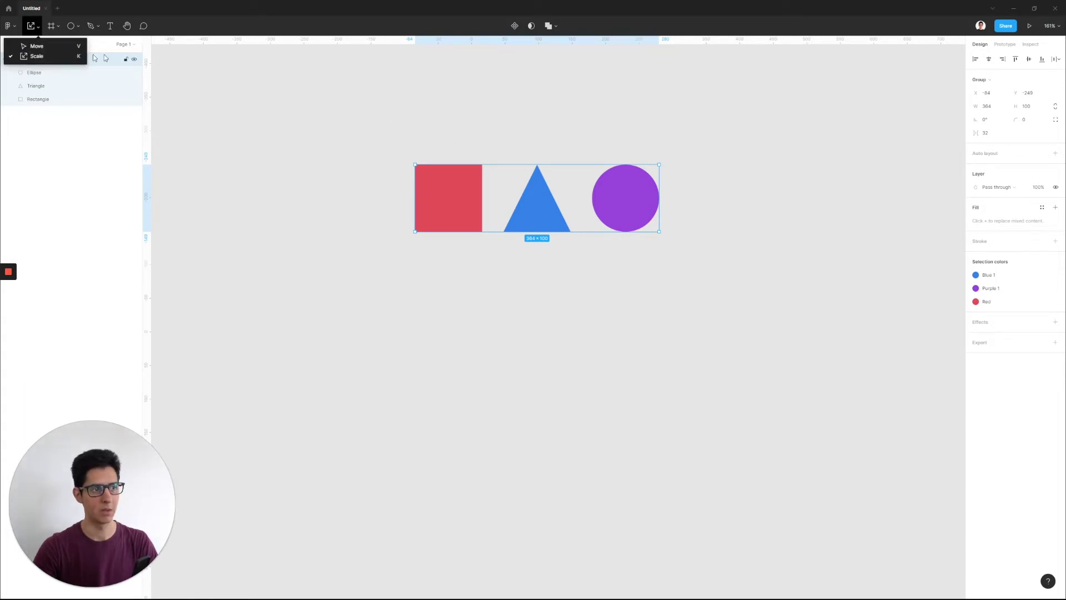
Scale Group 1 proportionally with the Scale tool to about 502 × 138
left_click(38, 26)
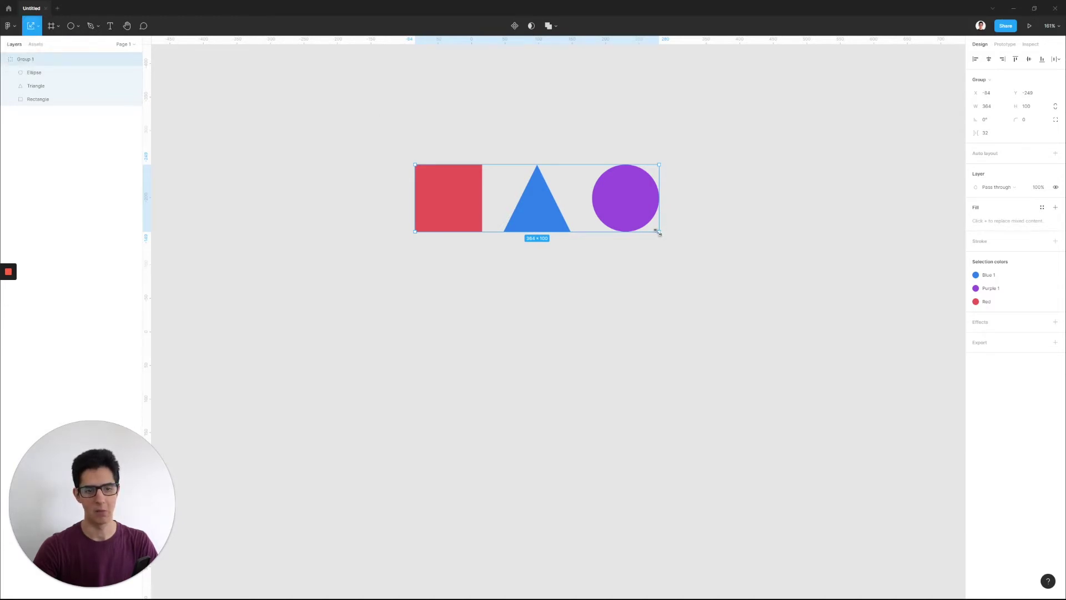
mouse_move(659, 232)
left_mouse_down()
mouse_move(928, 305)
mouse_move(534, 183)
mouse_move(489, 184)
mouse_move(827, 279)
mouse_move(514, 192)
mouse_move(762, 259)
mouse_move(537, 198)
mouse_move(656, 234)
left_mouse_up()
left_click(31, 25)
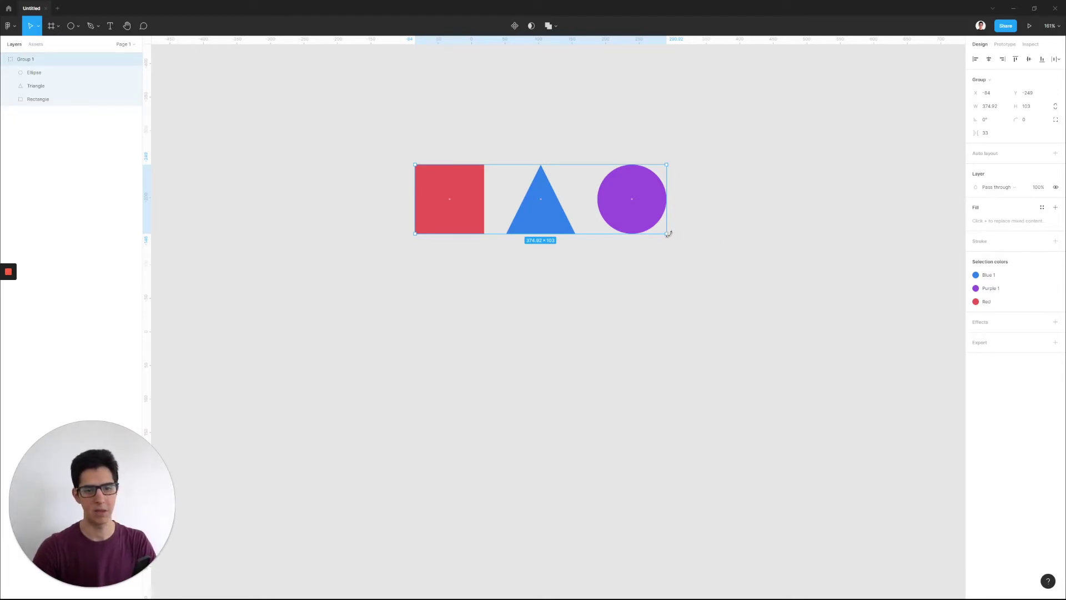
left_click_drag(667, 233, 752, 257)
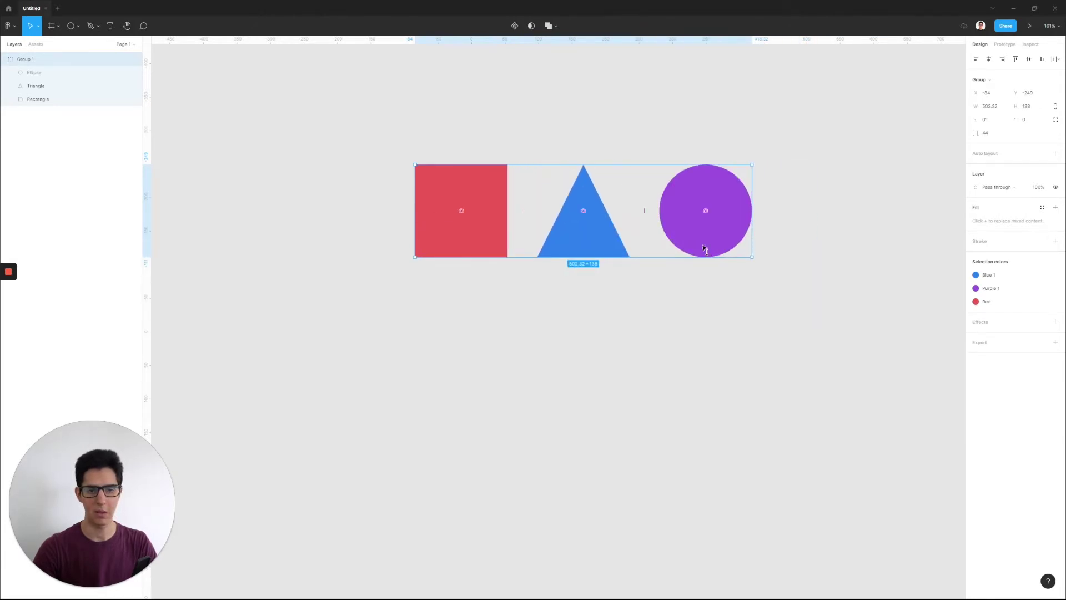
Check the enlarged triangle and the 138 × 138 red square inside the group
double_click(706, 247)
left_click(572, 228)
left_click(449, 209)
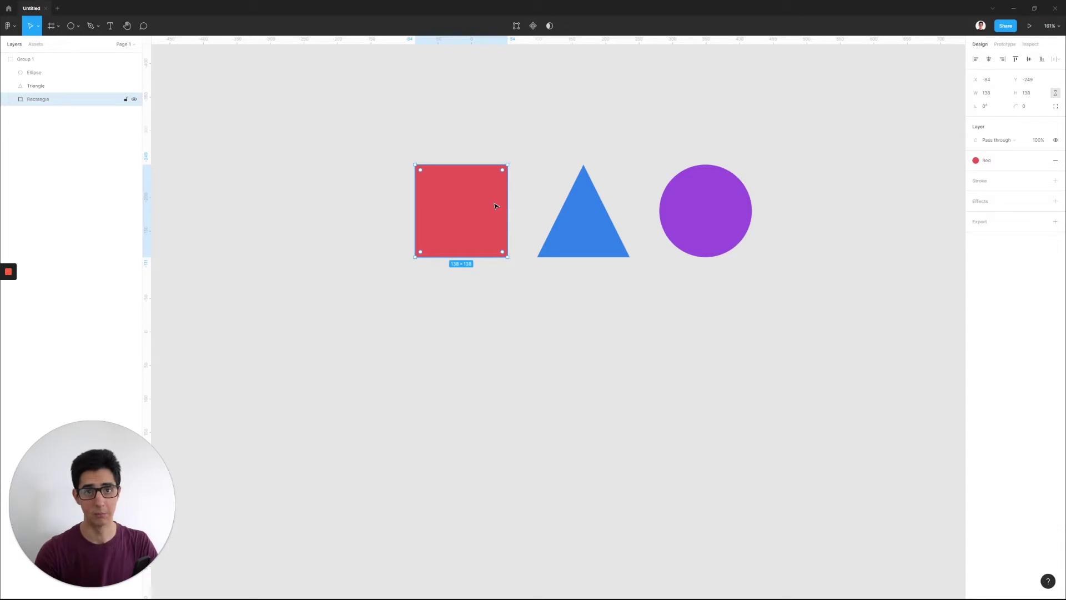
left_click(413, 124)
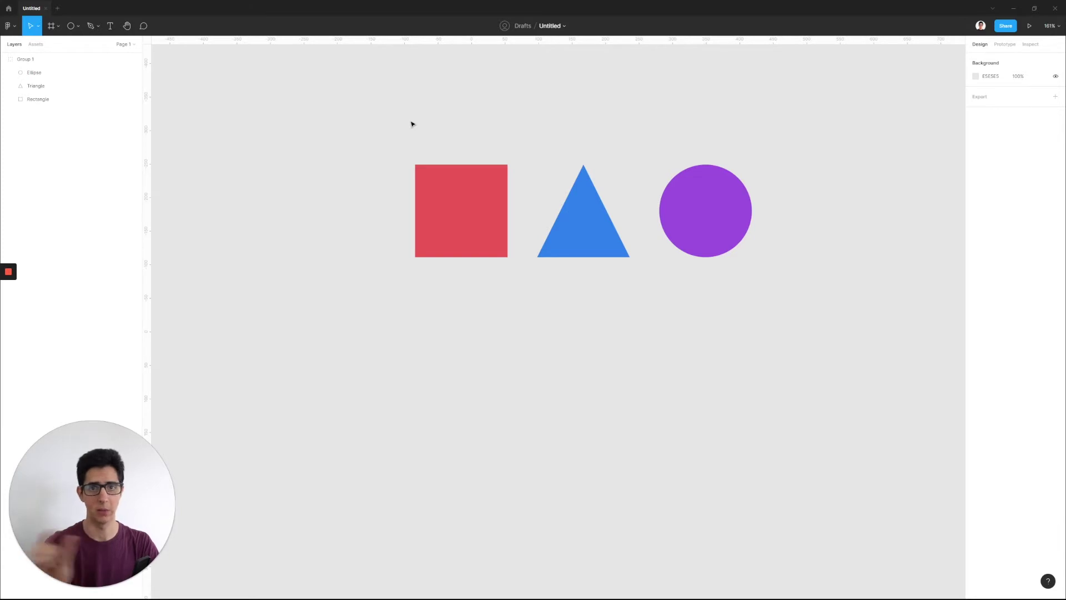
Drag the circle into the middle slot so the row reads square, circle, triangle, then ungroup Group 1
left_click(488, 190)
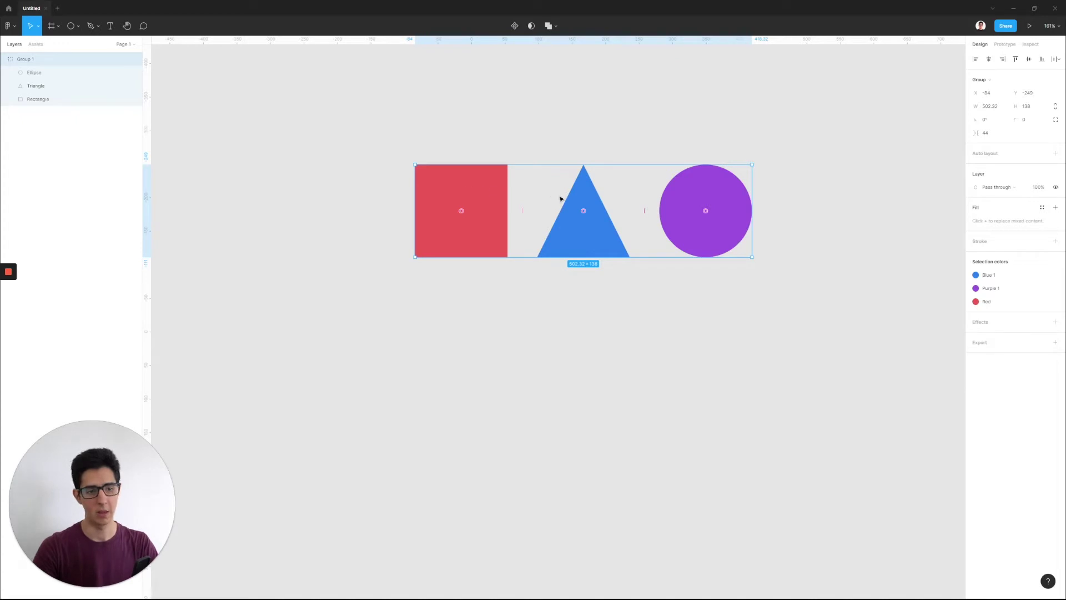
left_click_drag(588, 213, 615, 212)
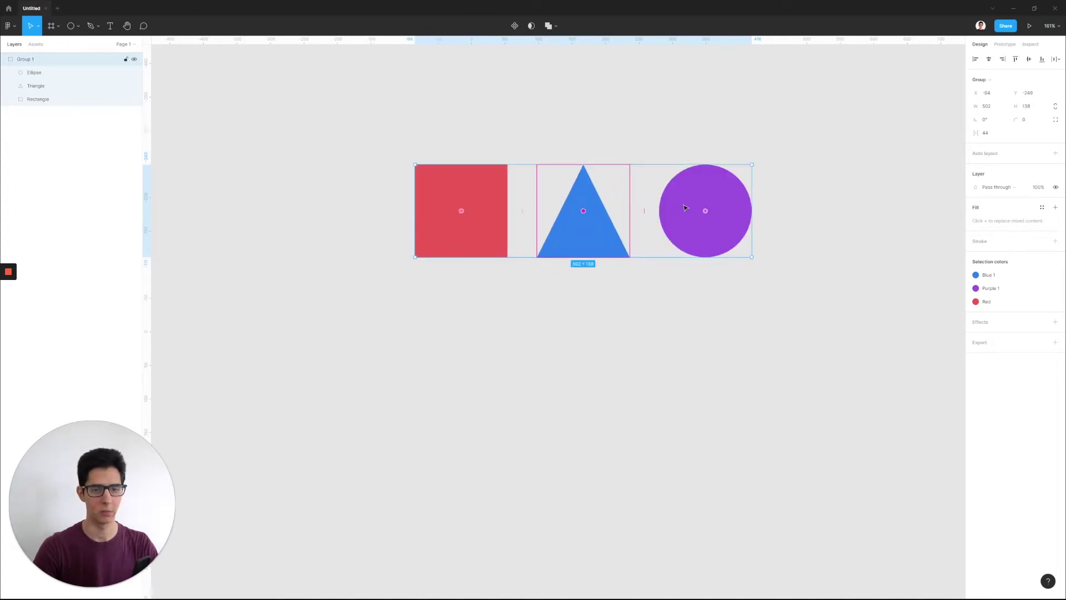
left_click_drag(705, 212, 588, 214)
left_click(467, 141)
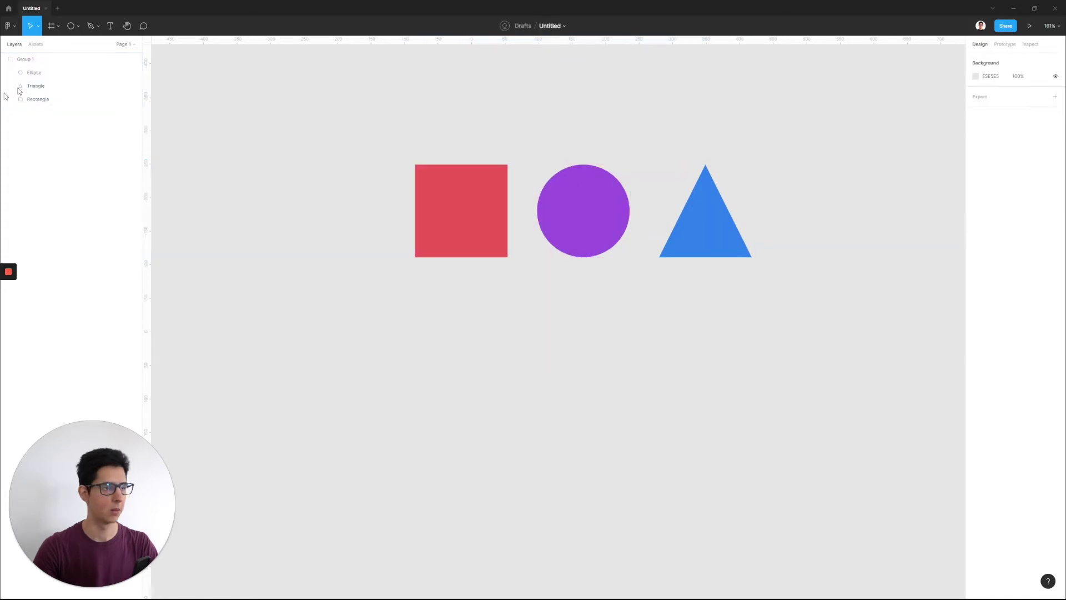
left_click(39, 65)
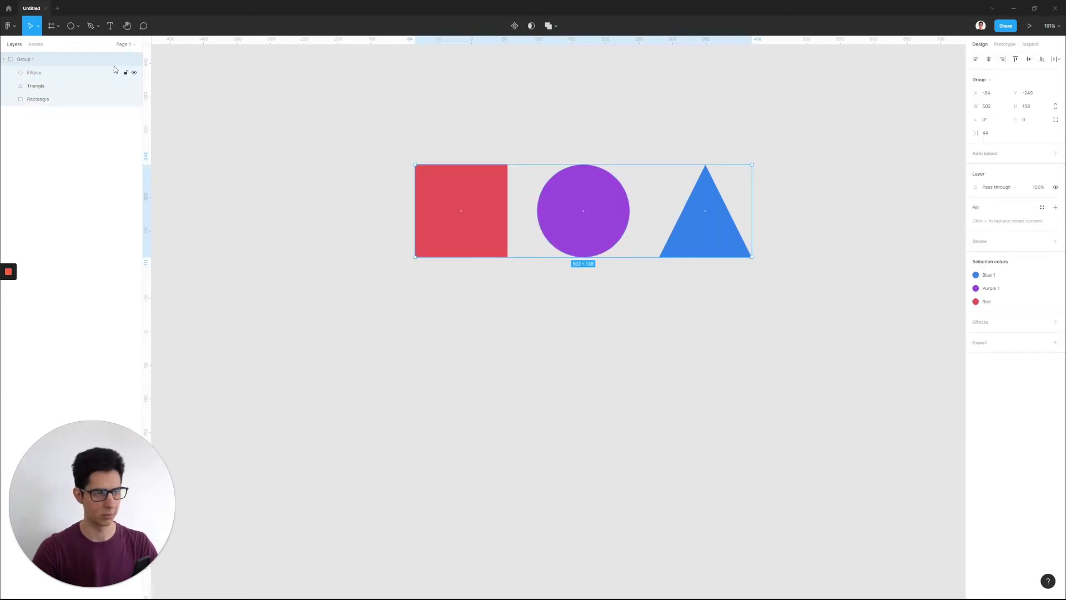
key("ctrl+shift+g")
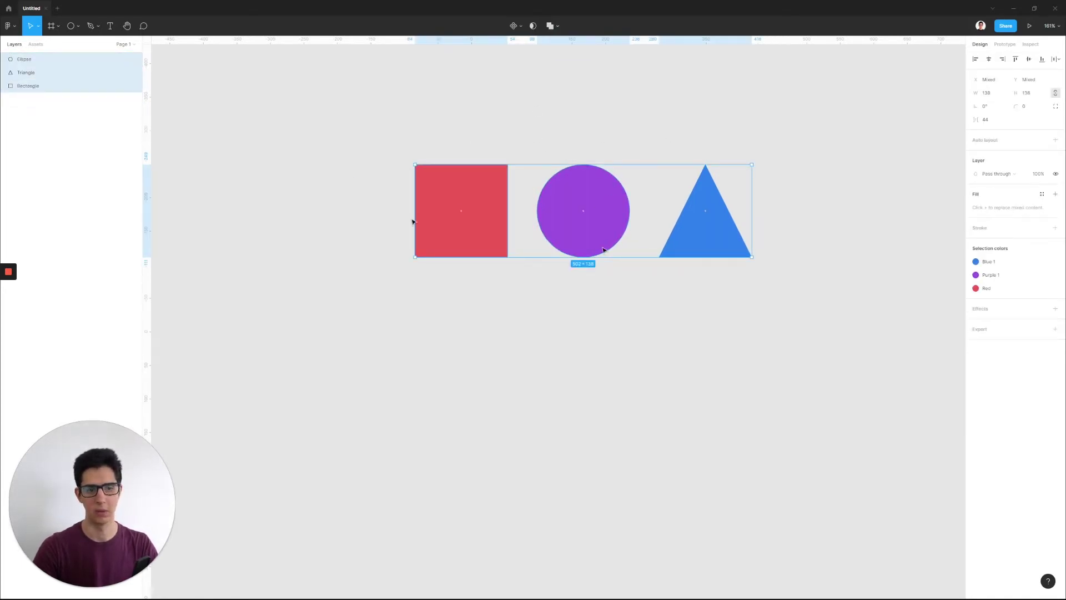
Try moving the circle right, the square to the middle and spacing 38, then undo
left_click_drag(584, 213, 716, 219)
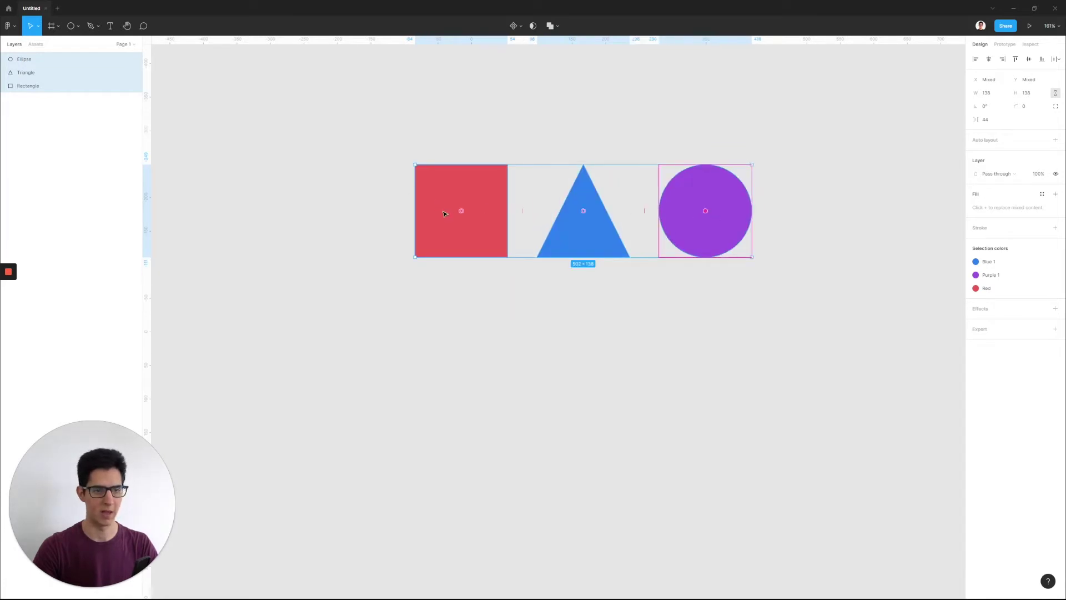
left_click_drag(463, 212, 584, 211)
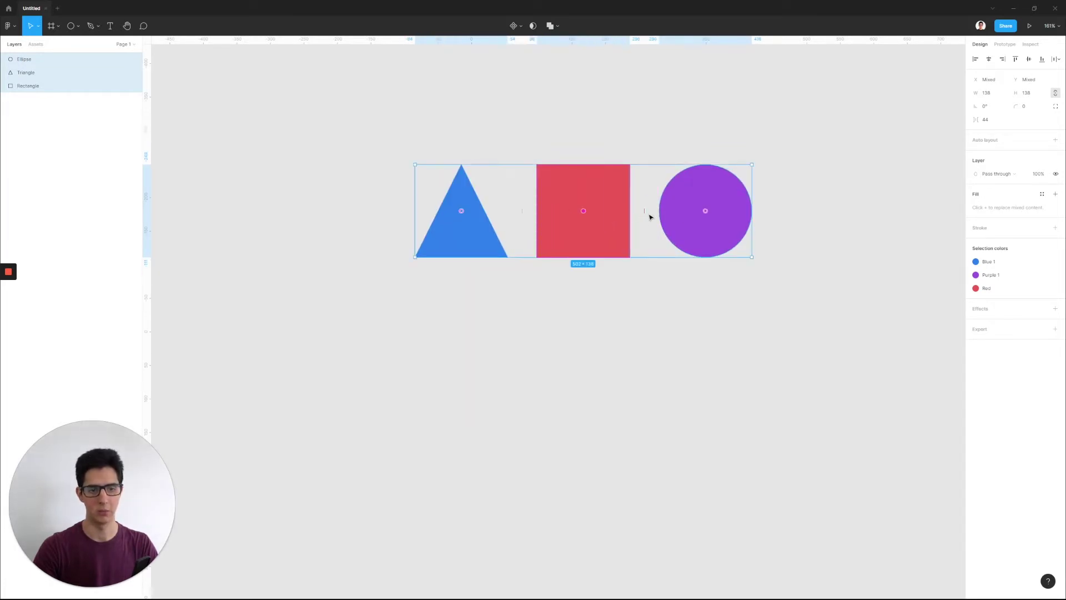
left_click_drag(651, 217, 645, 217)
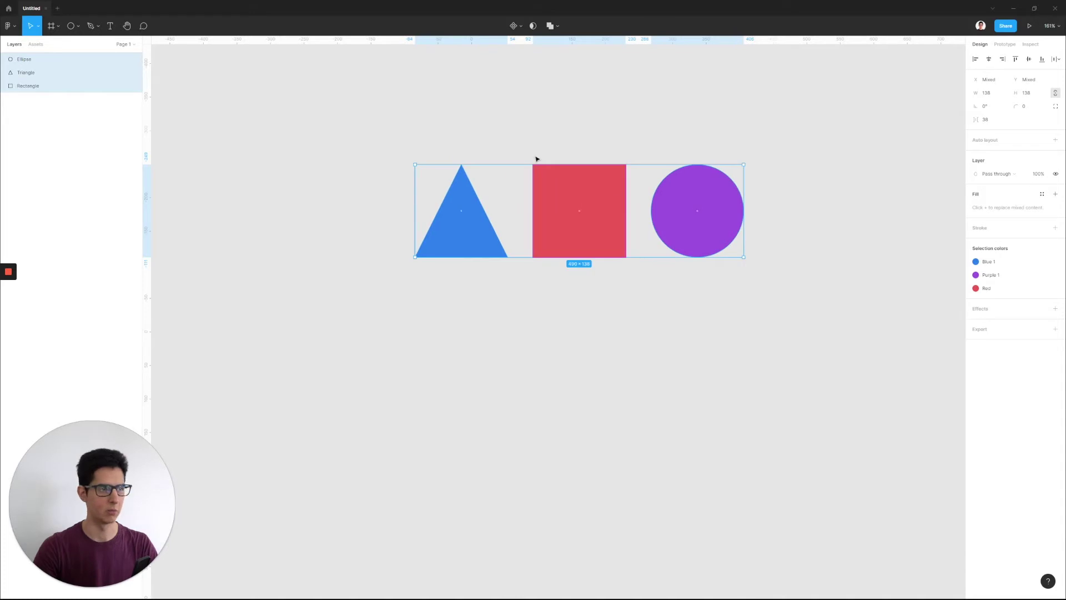
key("ctrl+z")
key("ctrl+z")
key("ctrl+z")
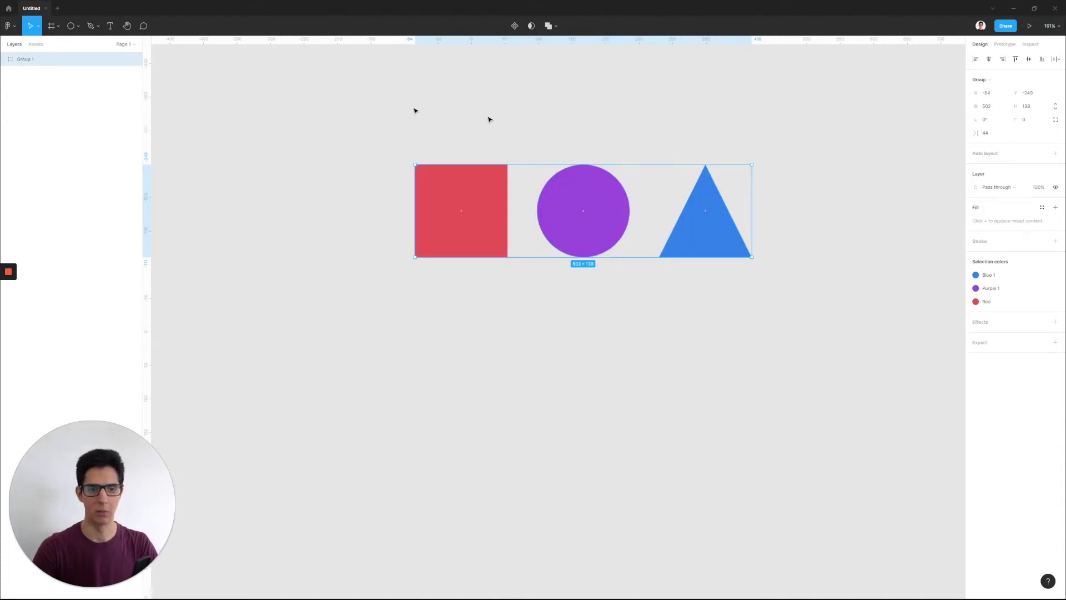
Try widening the group's spacing to 104, then undo back to 44
left_click(792, 119)
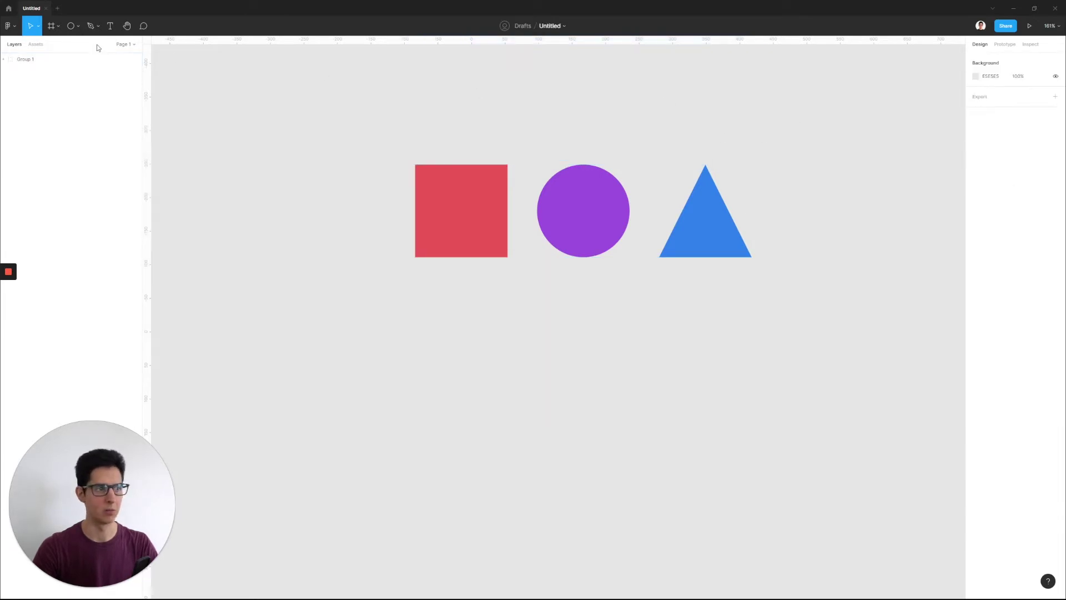
left_click(26, 59)
left_click(983, 133)
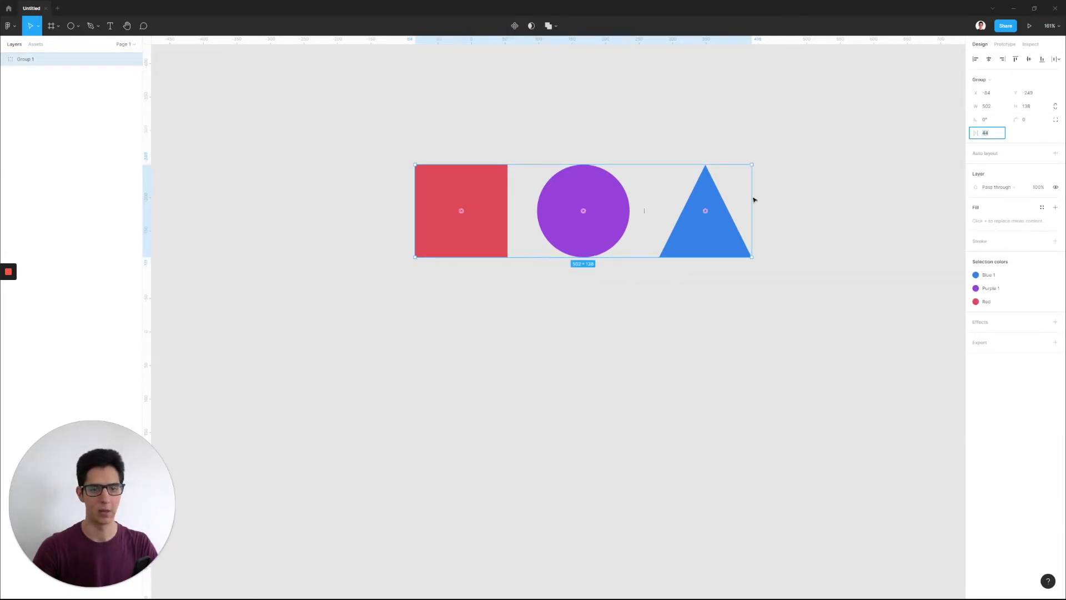
left_click(669, 119)
left_click(642, 211)
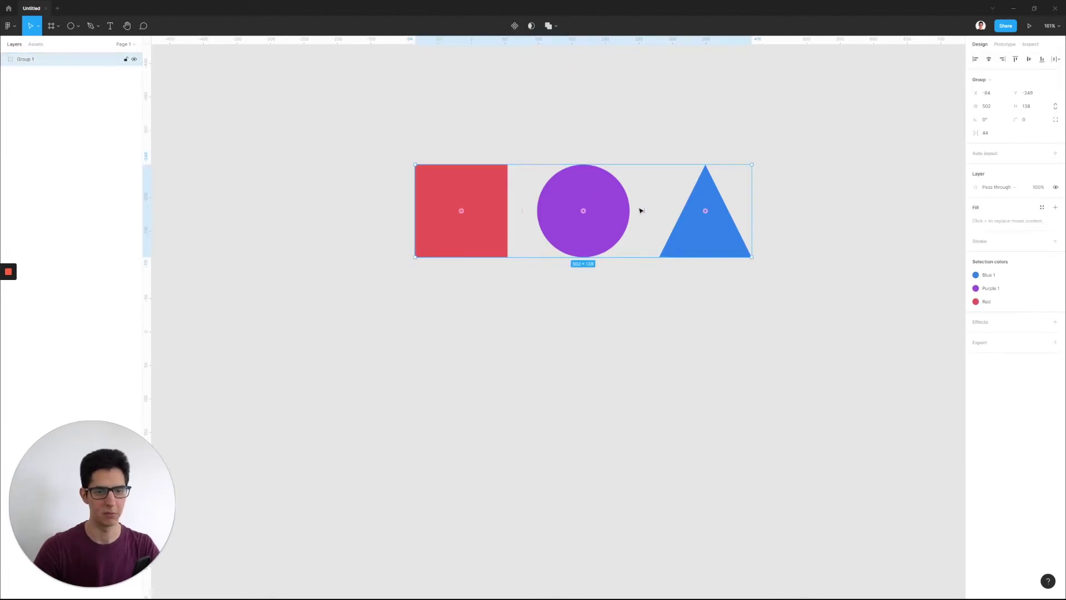
left_click_drag(642, 211, 695, 190)
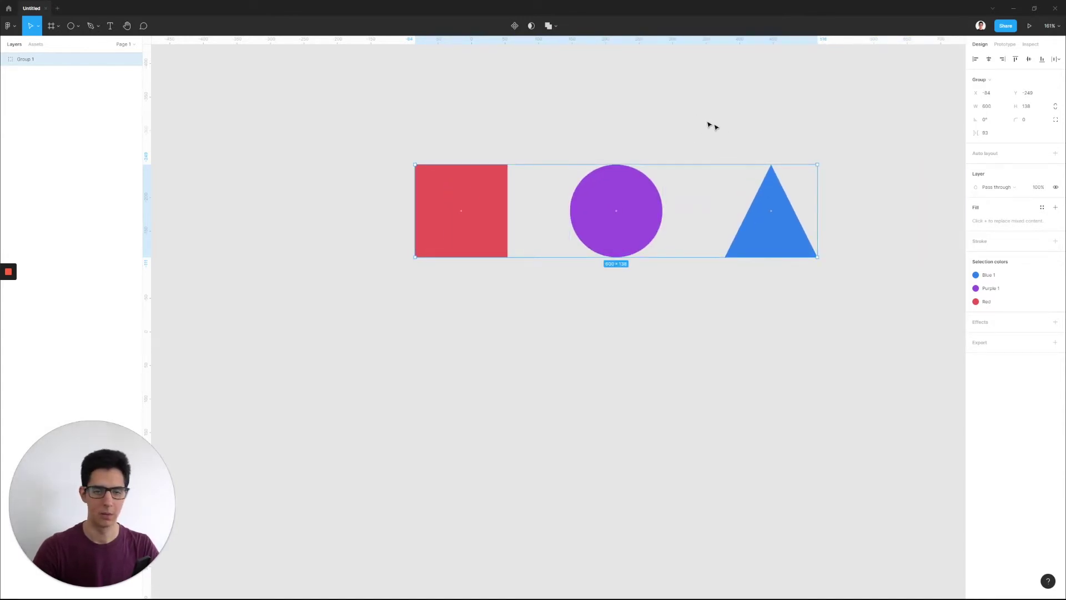
key("ctrl+z")
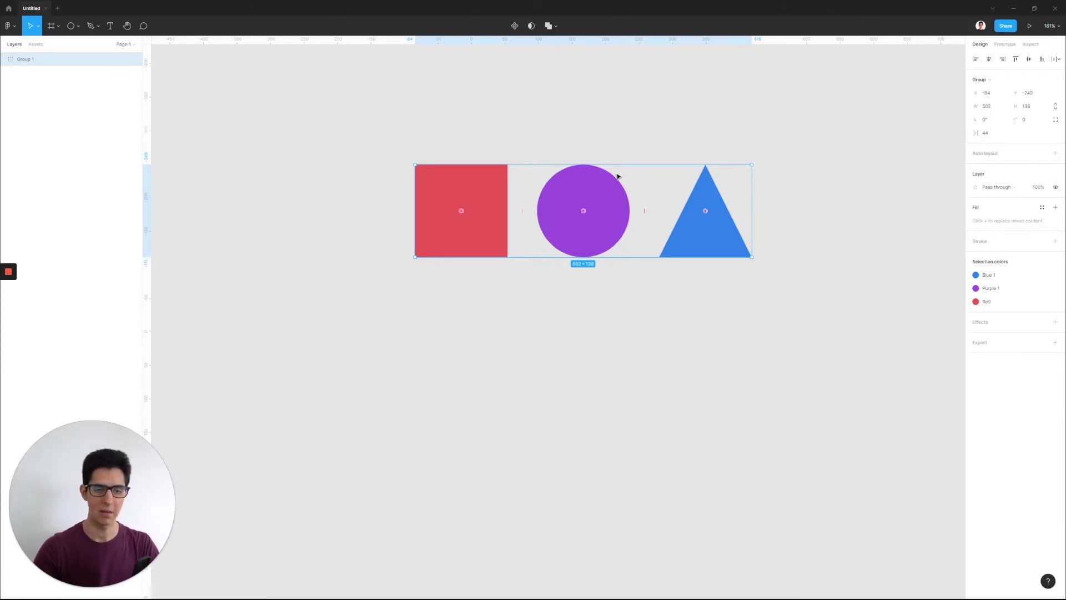
scroll(617, 176, "down", 2)
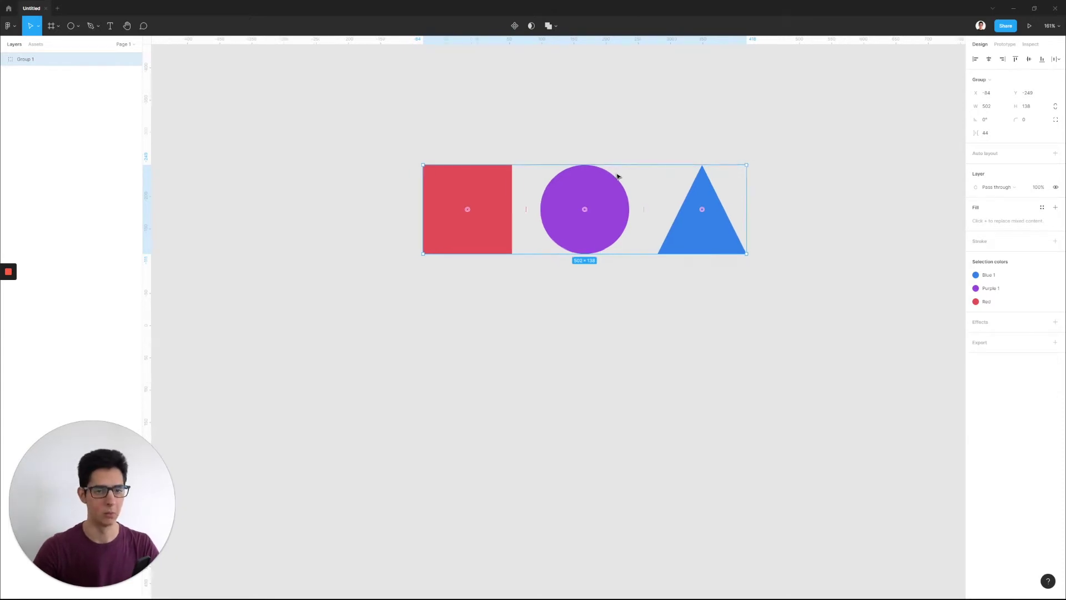
left_click_drag(752, 148, 565, 166)
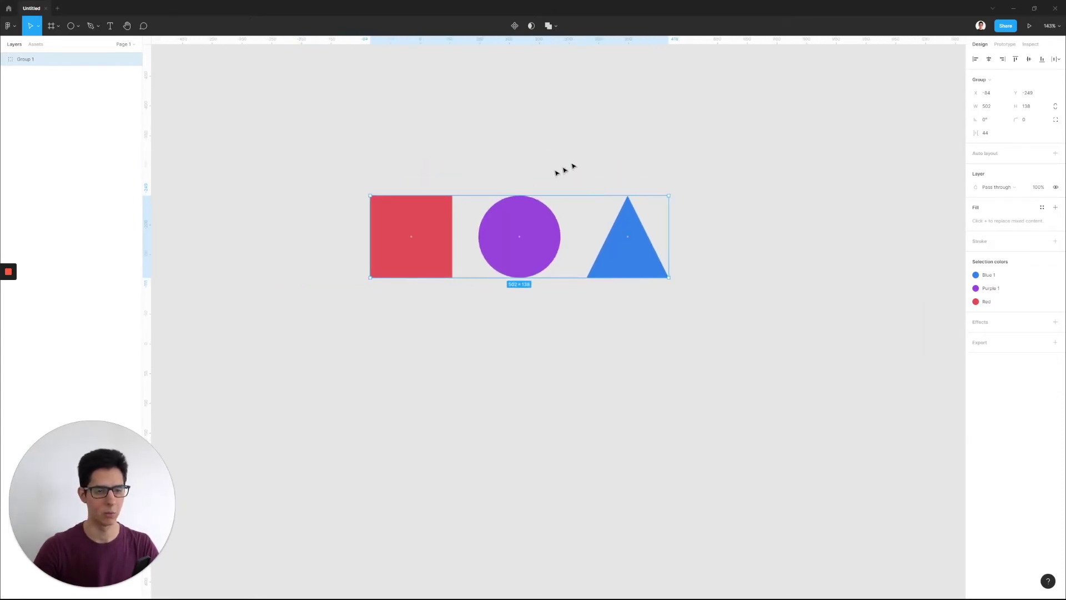
scroll(495, 196, "up", 2)
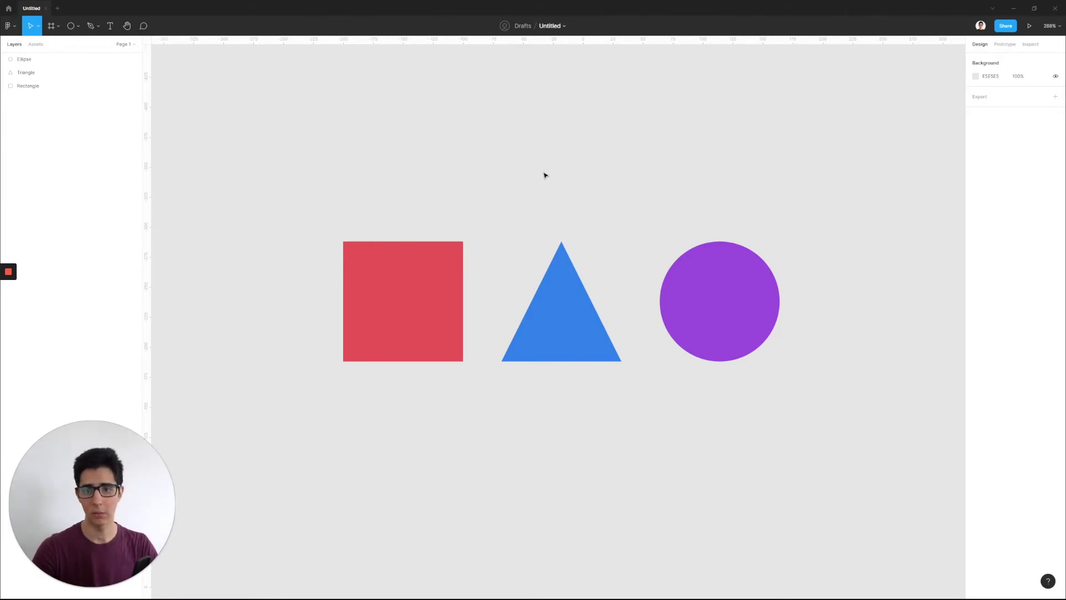
scroll(544, 176, "down", 1)
Marquee-select the square, triangle and circle together and review their right-click options
left_click(24, 58)
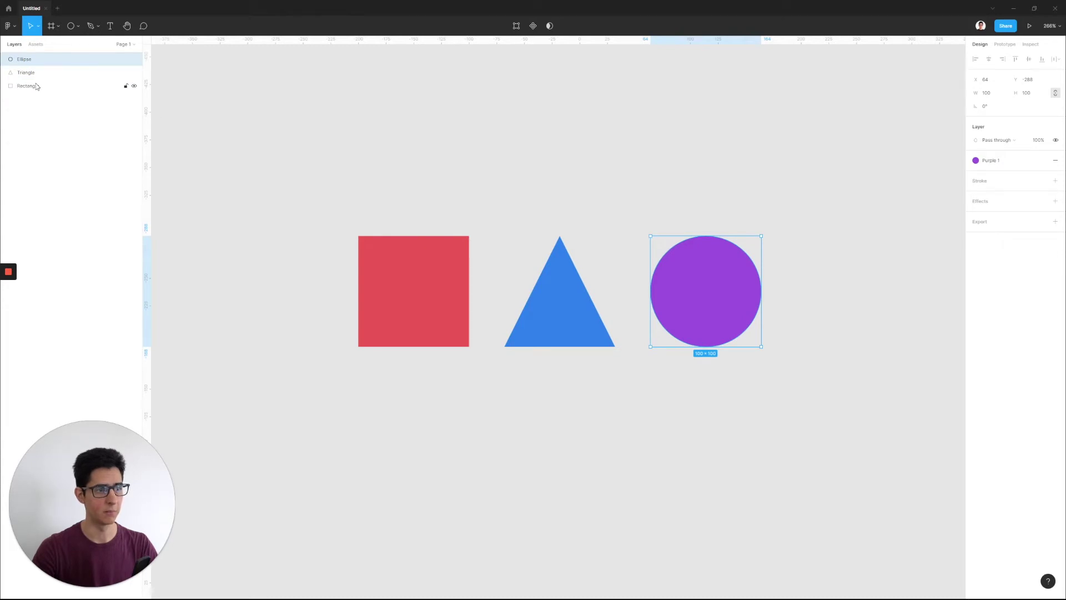
left_click(36, 85, "shift")
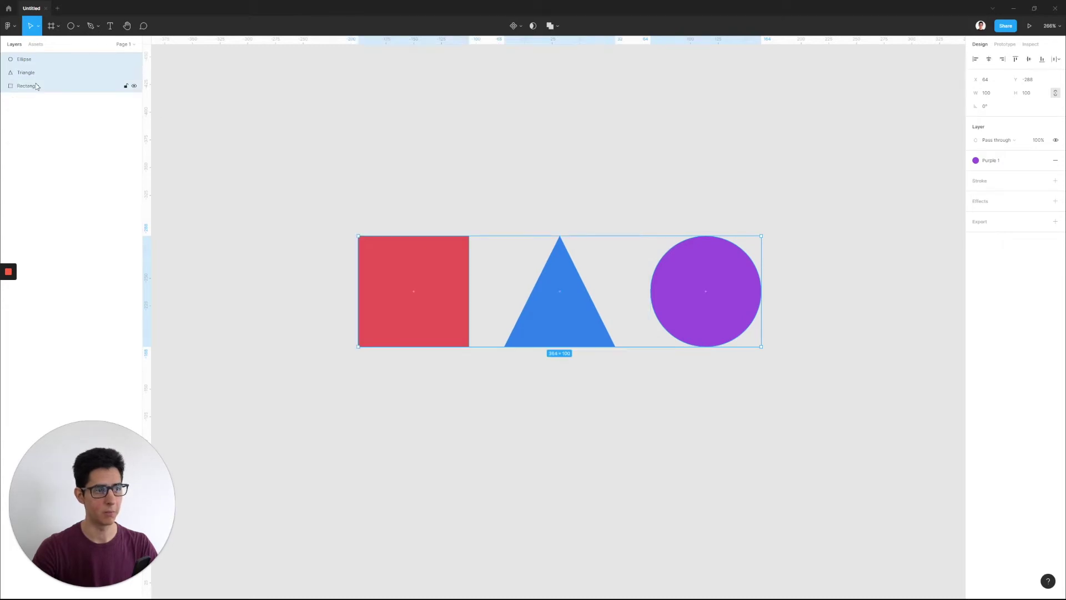
left_click(209, 157)
scroll(278, 170, "down", 5)
left_click_drag(266, 164, 731, 432)
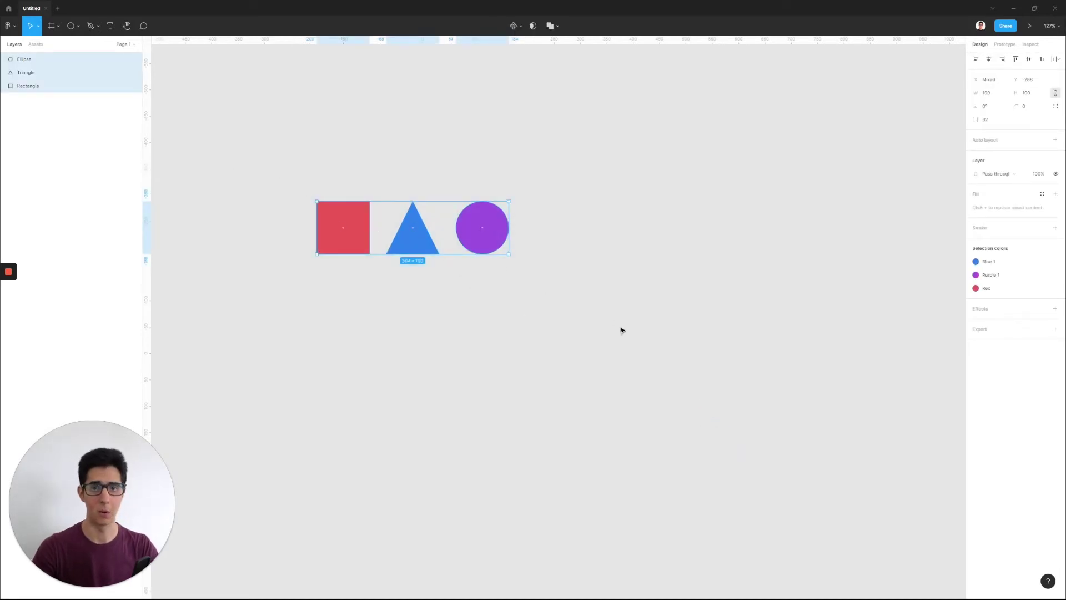
right_click(41, 76)
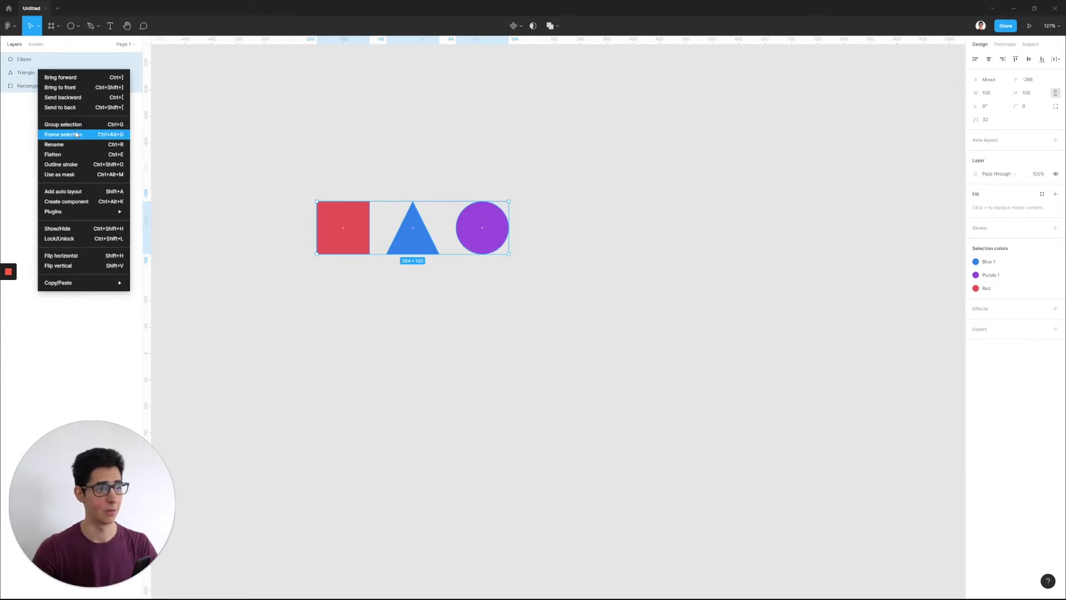
left_click(300, 160)
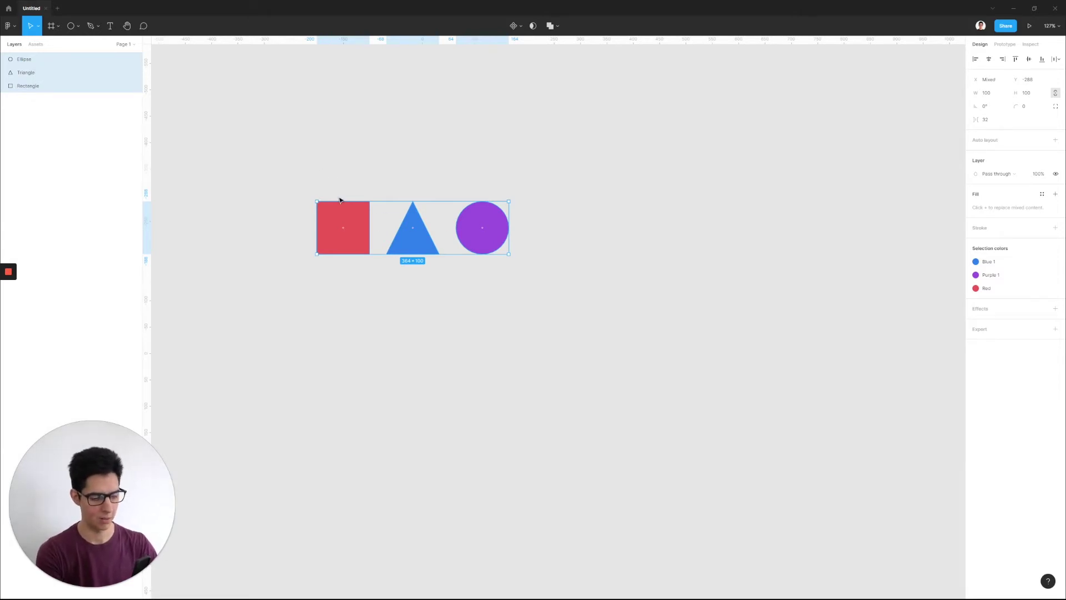
Wrap the three selected shapes in a new Frame 1 with Ctrl+Alt+G
key("ctrl+alt+g")
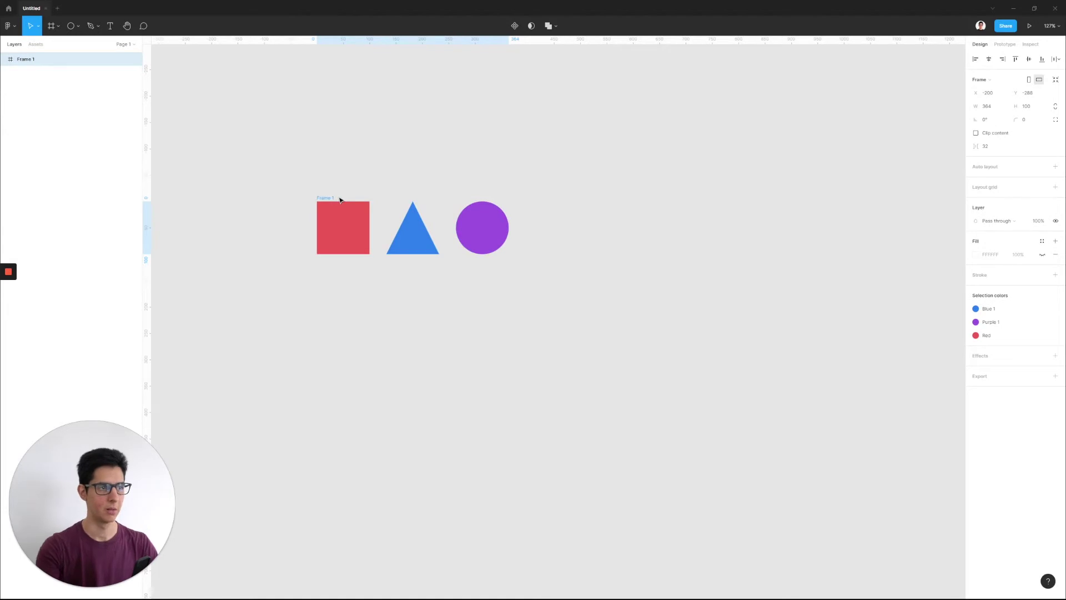
scroll(263, 200, "up", 5)
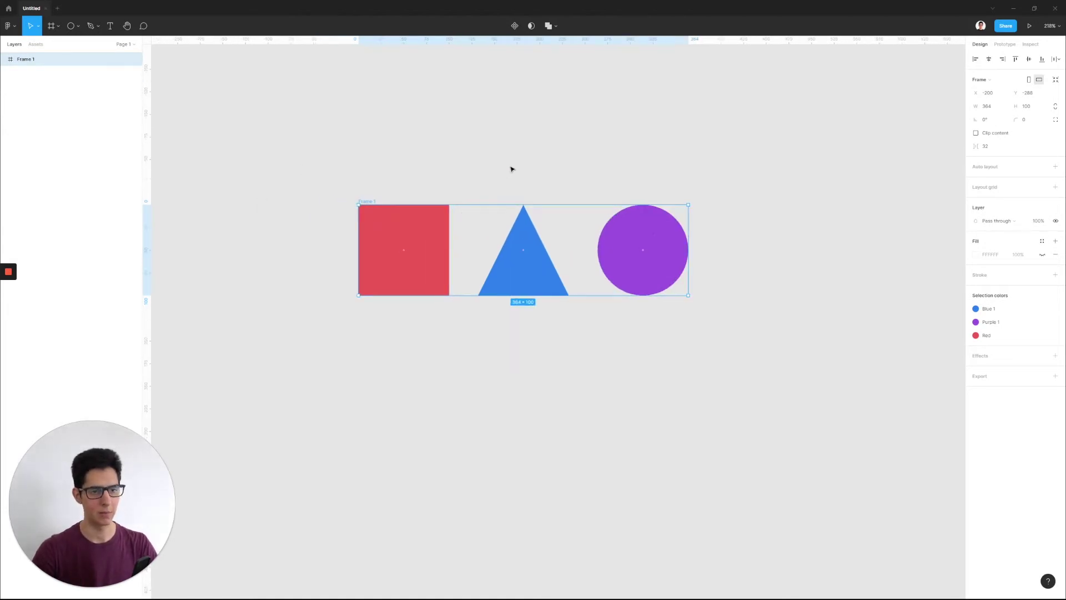
scroll(511, 169, "right", 2)
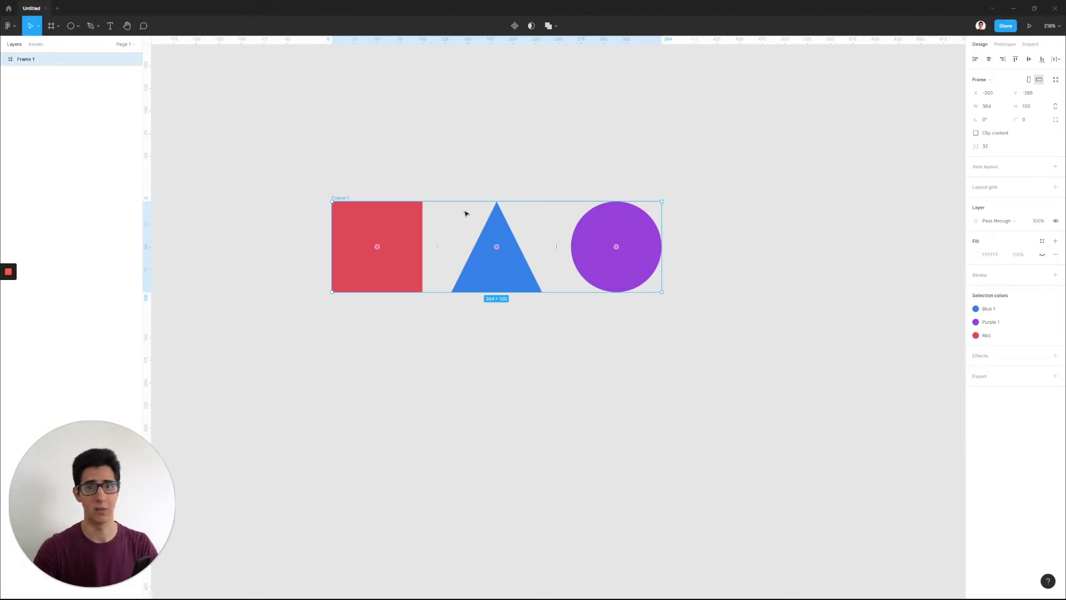
scroll(467, 215, "down", 3, "ctrl")
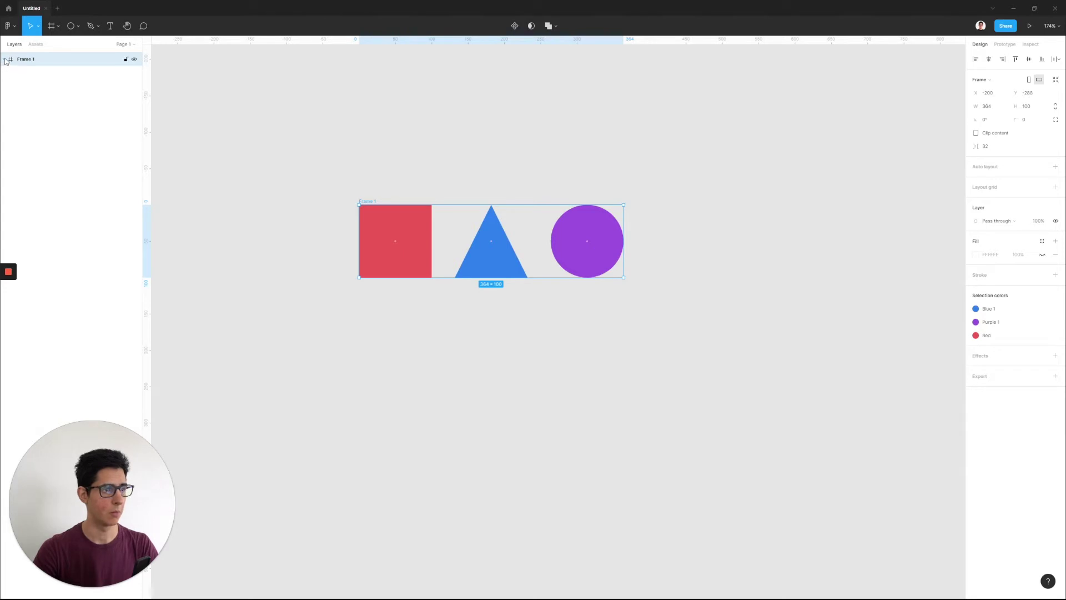
scroll(231, 91, "down", 1, "ctrl")
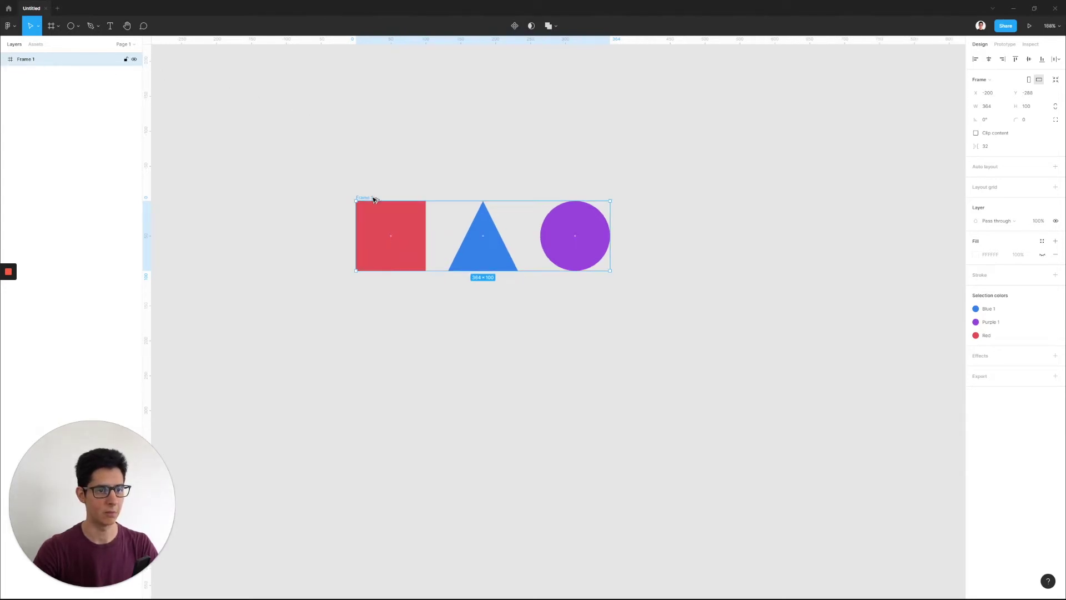
Duplicate Frame 1 to the right, convert the copy into a group, then delete it
left_click_drag(374, 200, 669, 200, "alt")
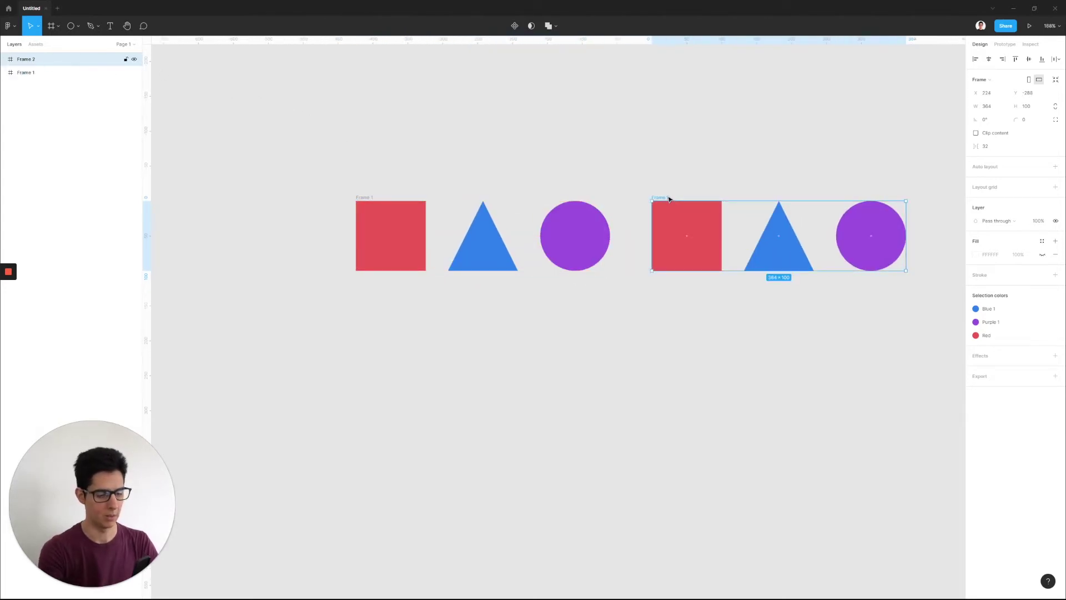
key("ctrl+shift+g")
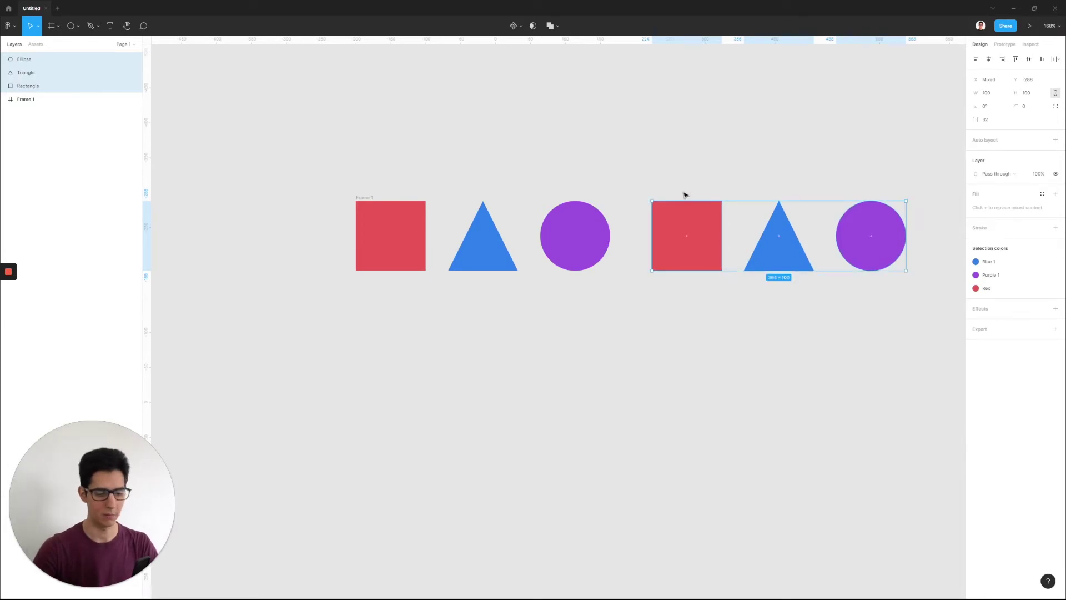
key("ctrl+g")
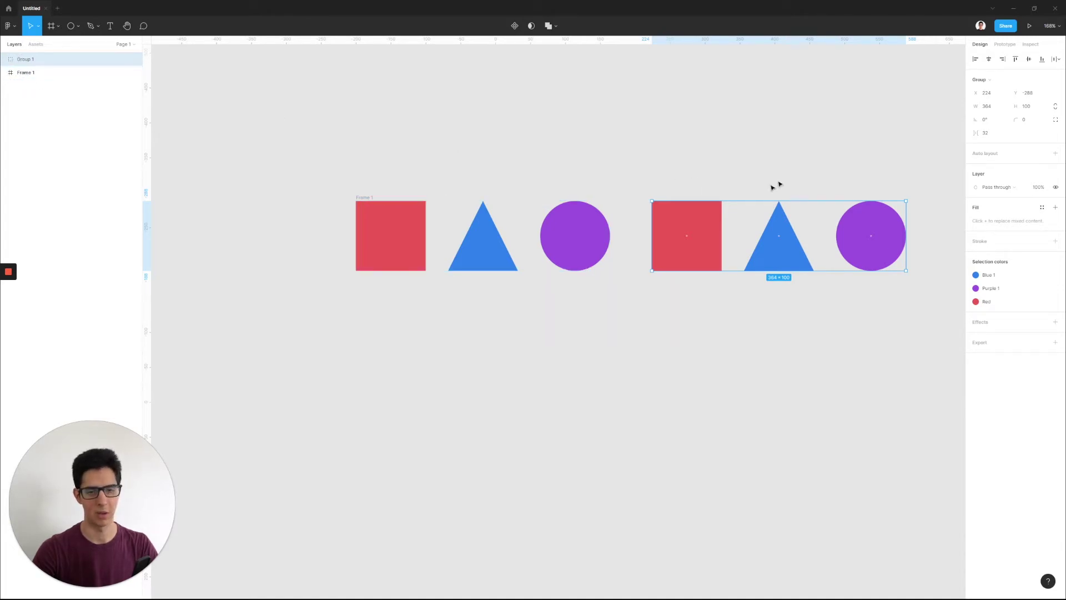
scroll(778, 178, "right", 3)
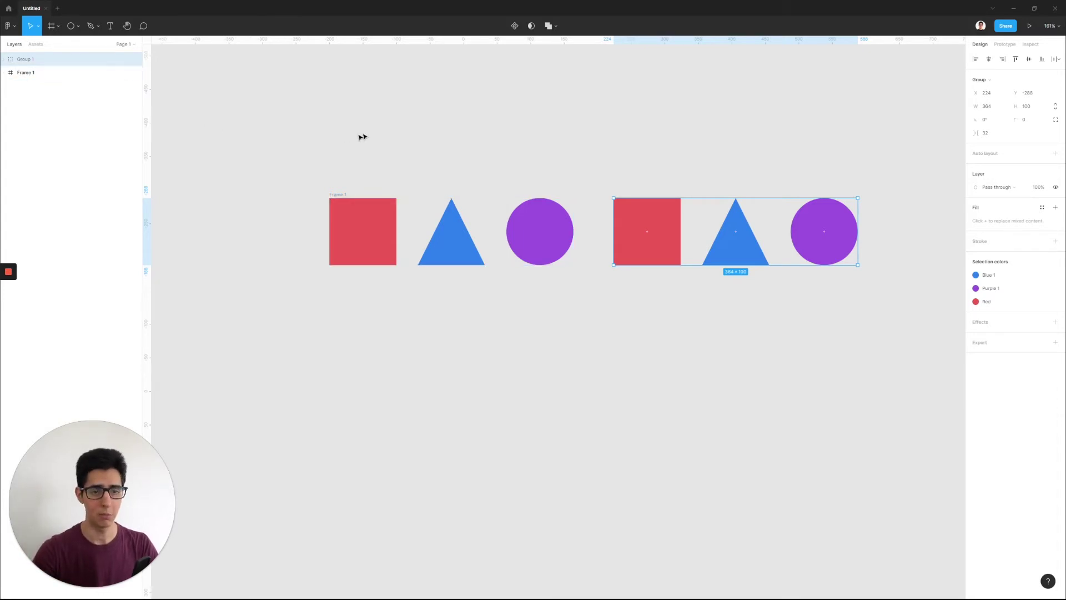
scroll(704, 174, "right", 3)
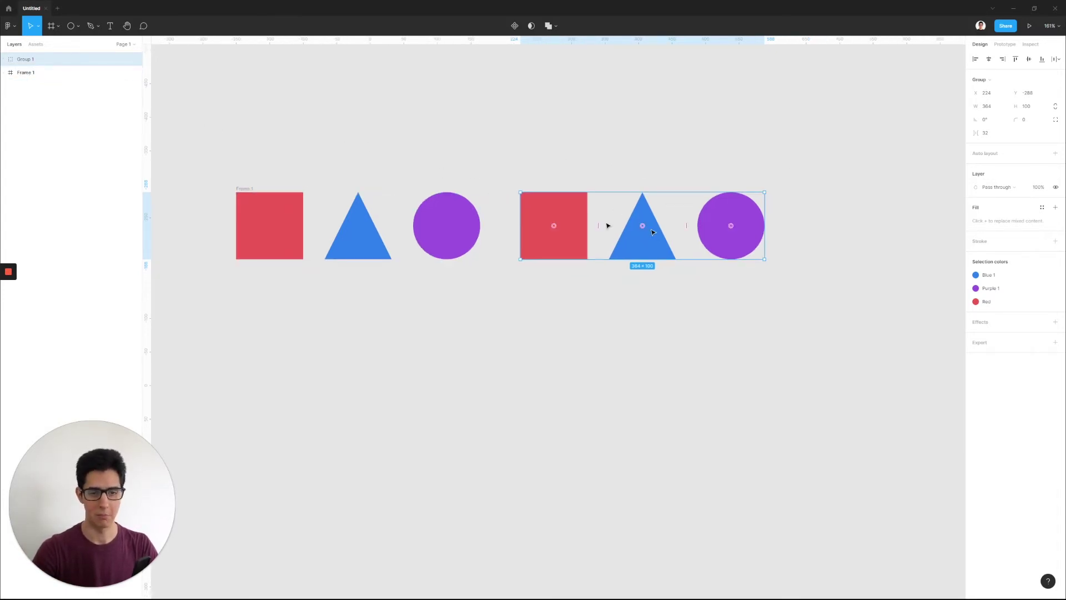
key("Delete")
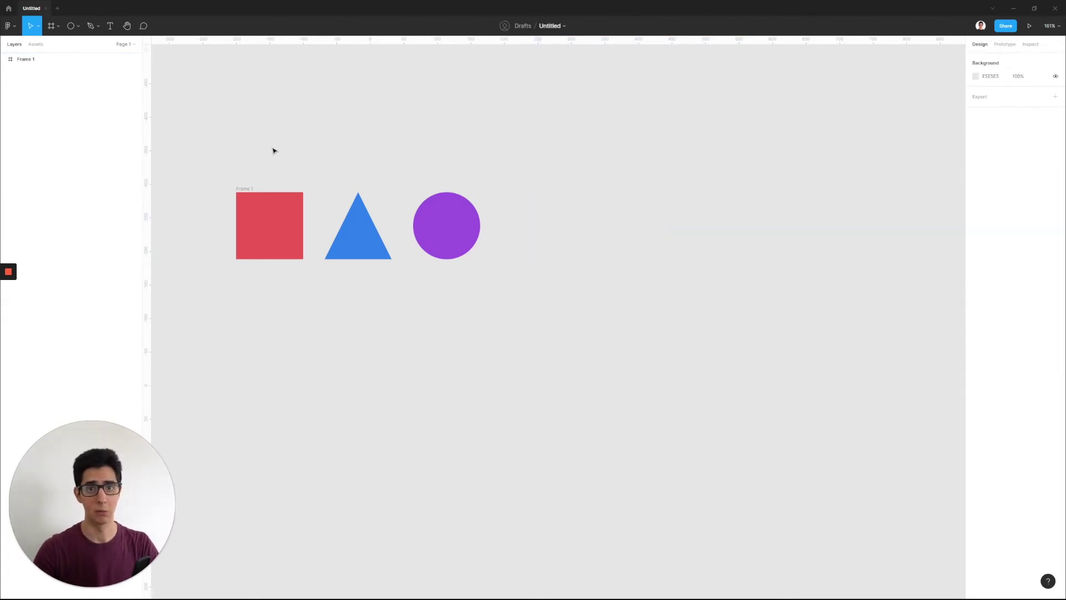
scroll(259, 161, "left", 3)
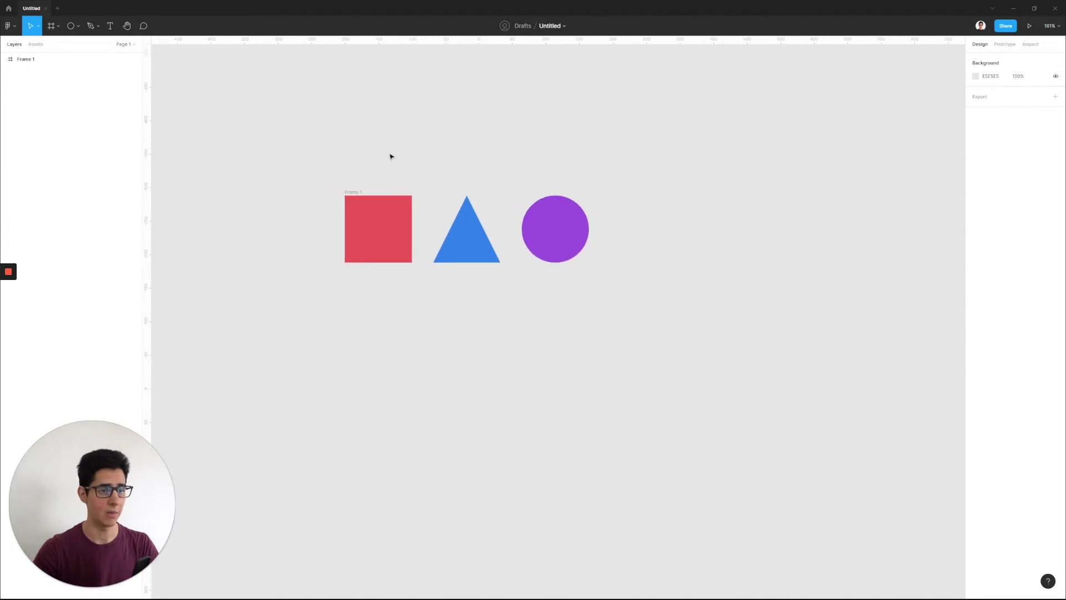
left_click(355, 192)
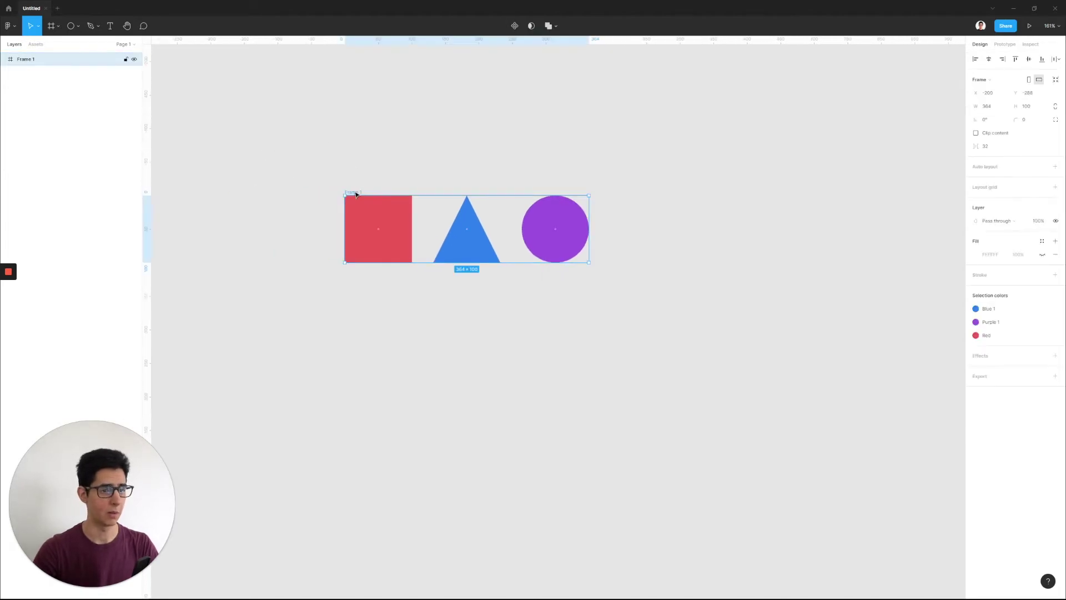
left_click(5, 59)
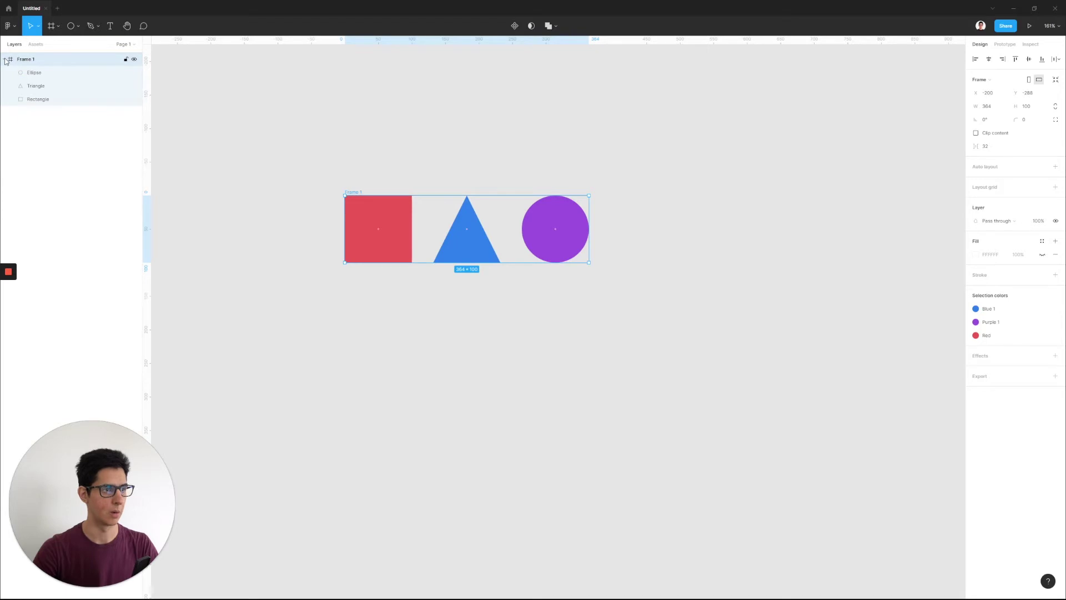
left_click(5, 60)
scroll(448, 148, "down", 1)
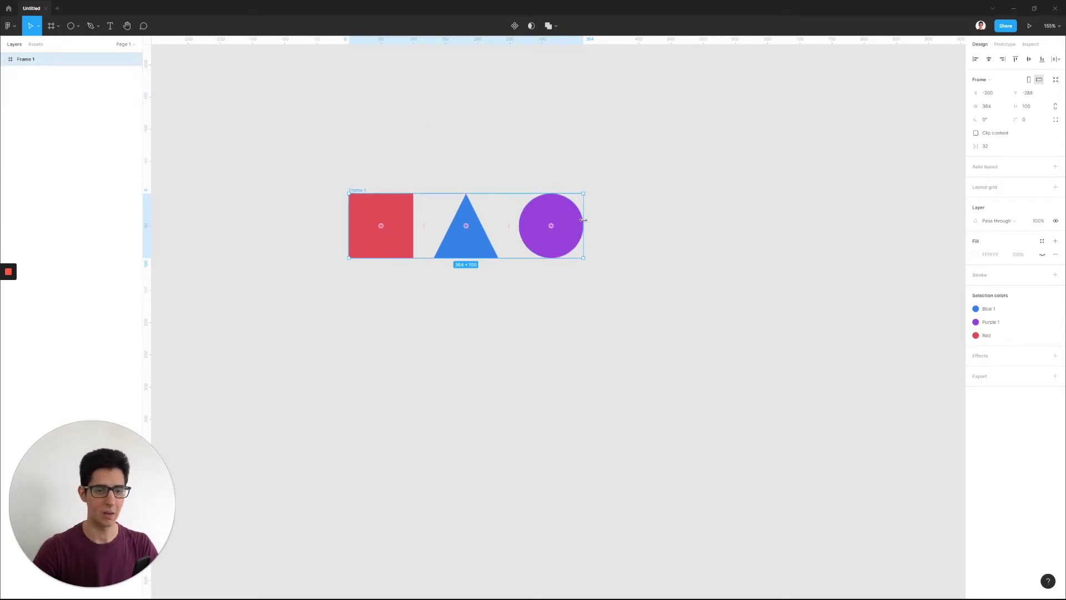
left_click_drag(583, 220, 838, 222)
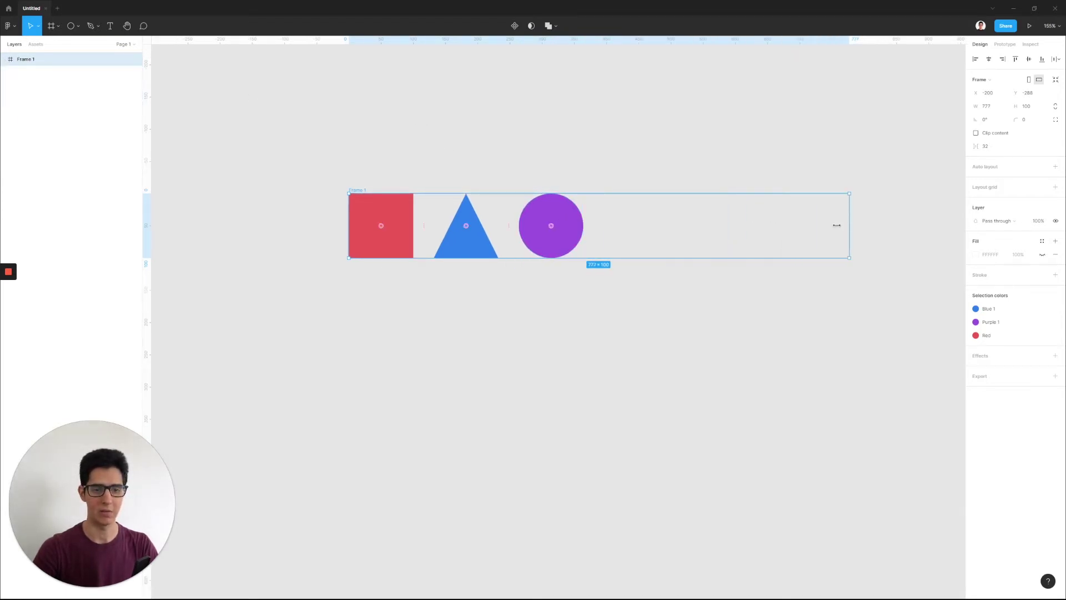
left_click_drag(541, 258, 538, 409)
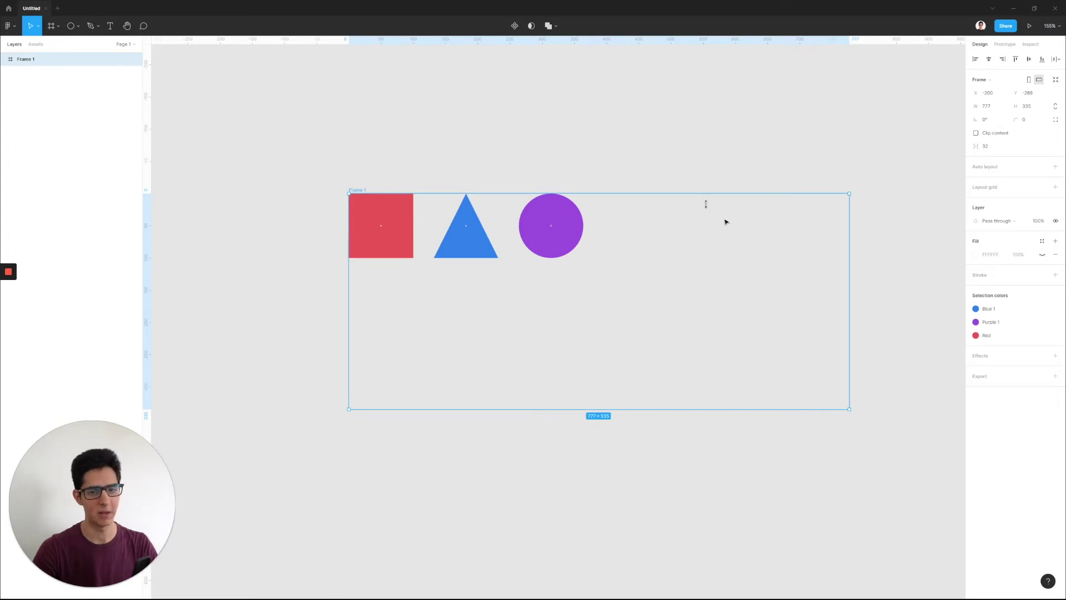
key("ctrl+alt+shift+r")
key("ctrl+alt+shift+r")
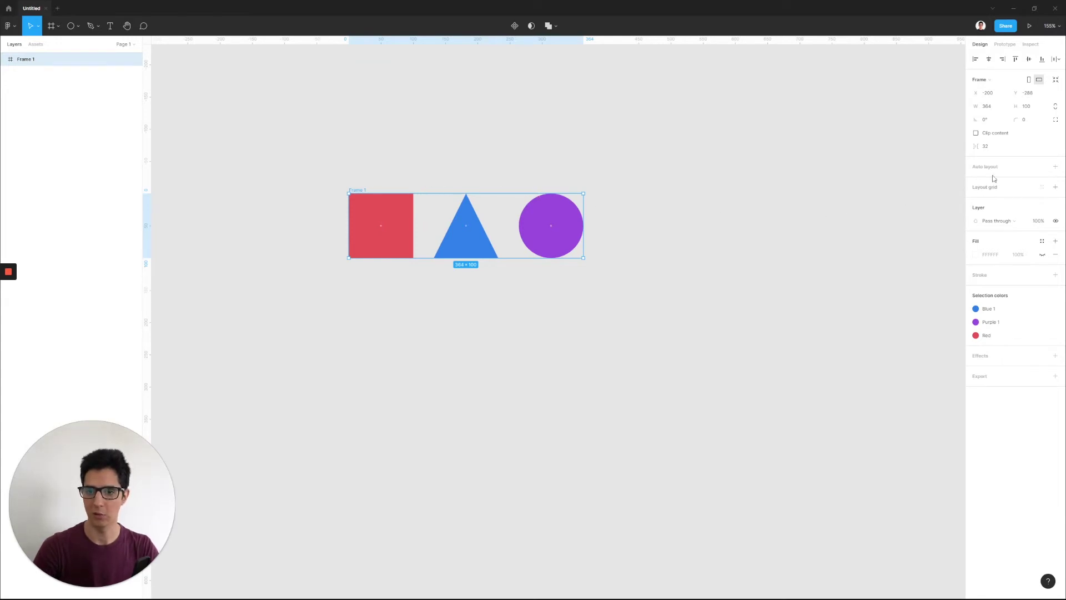
Drag the red square and purple circle into new slots in Frame 1's row
key("shift+2")
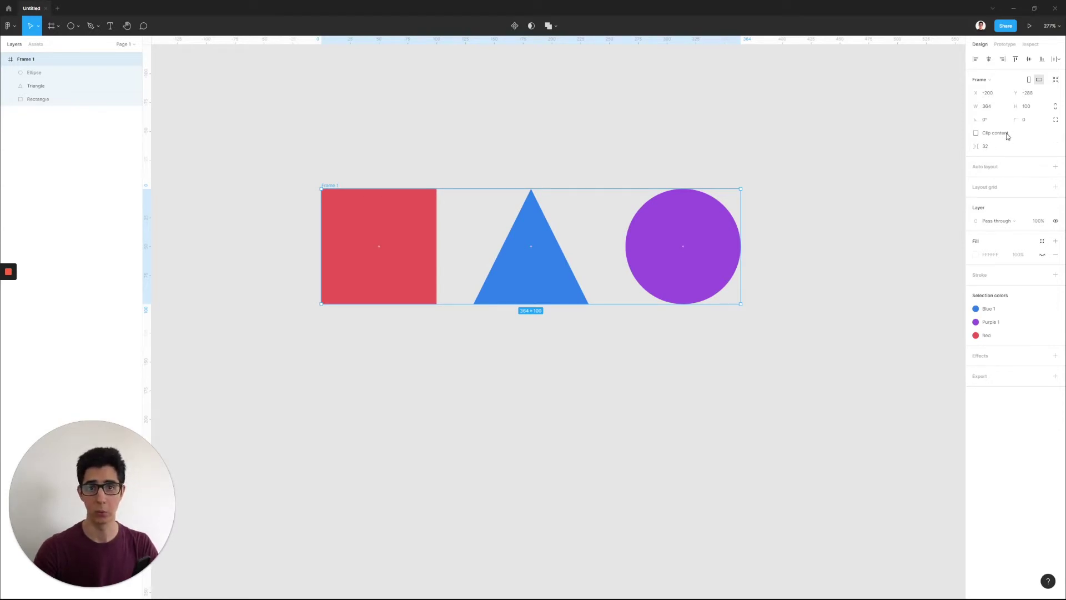
left_click(435, 261)
left_click_drag(379, 246, 552, 250)
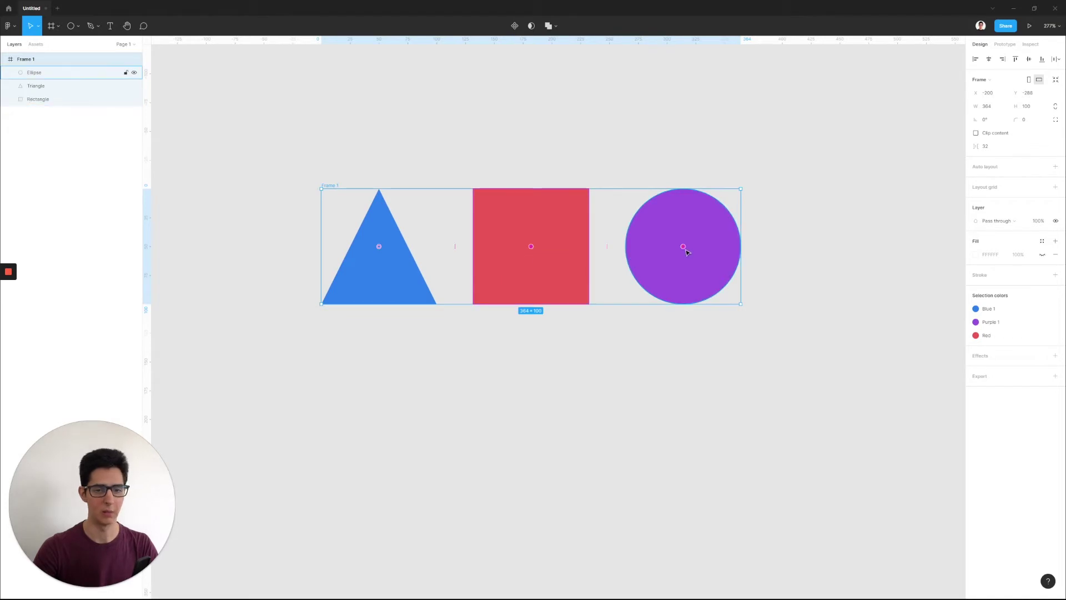
left_click_drag(687, 253, 383, 251)
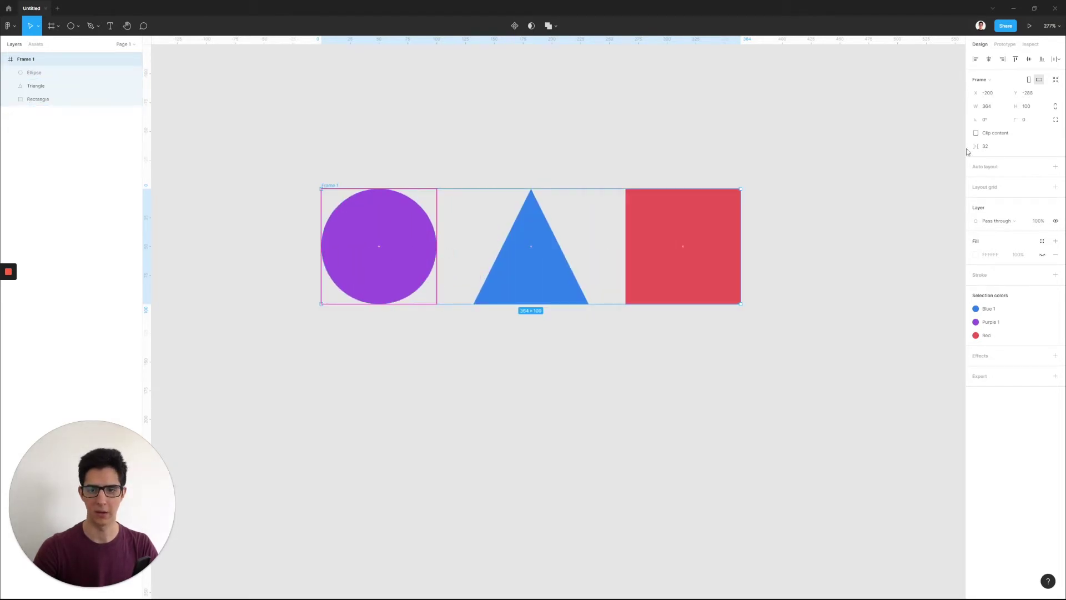
Set Frame 1's item spacing to 80 and resize it to fit at 460 × 100
left_click(996, 148)
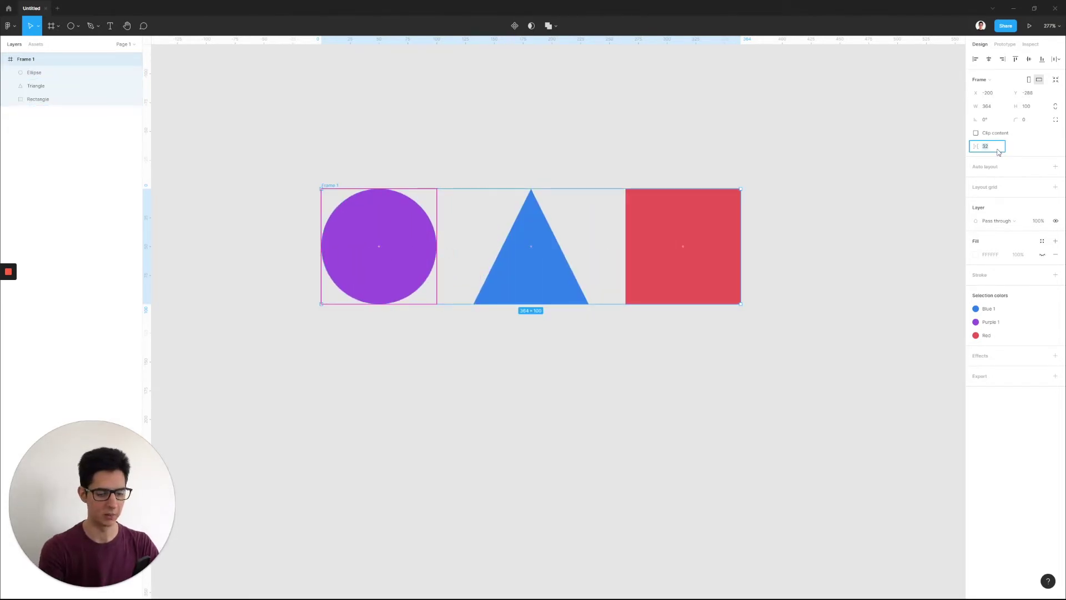
type("80")
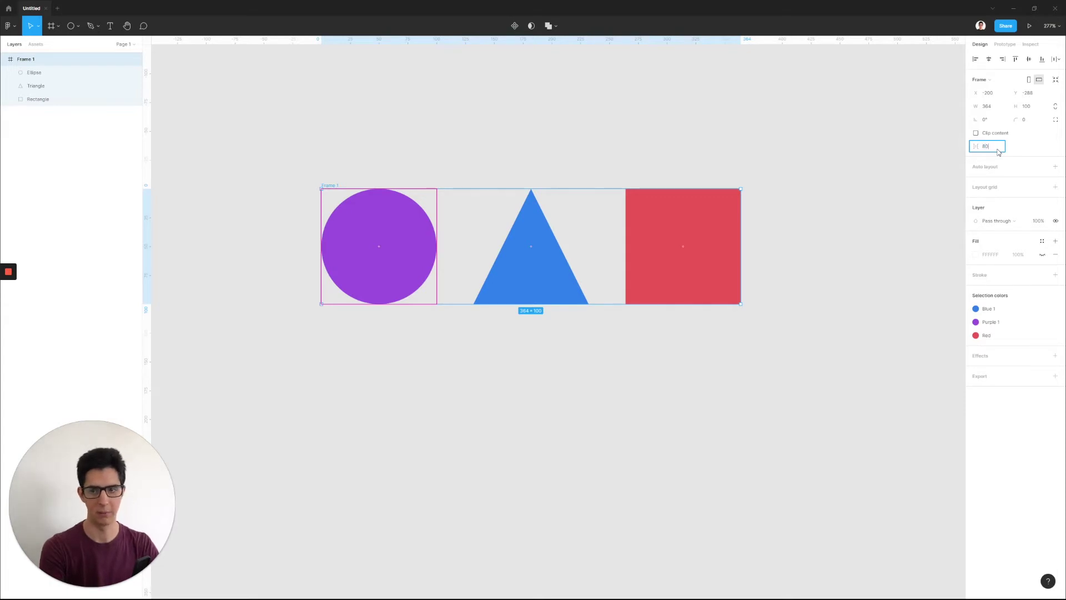
key("Return")
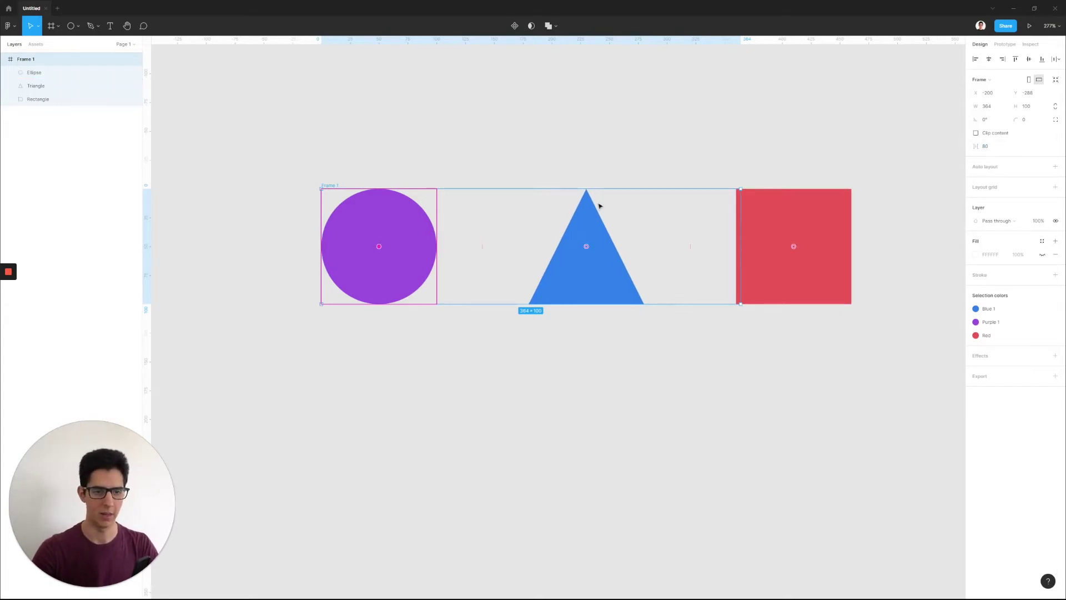
left_click(338, 169)
left_click(325, 186)
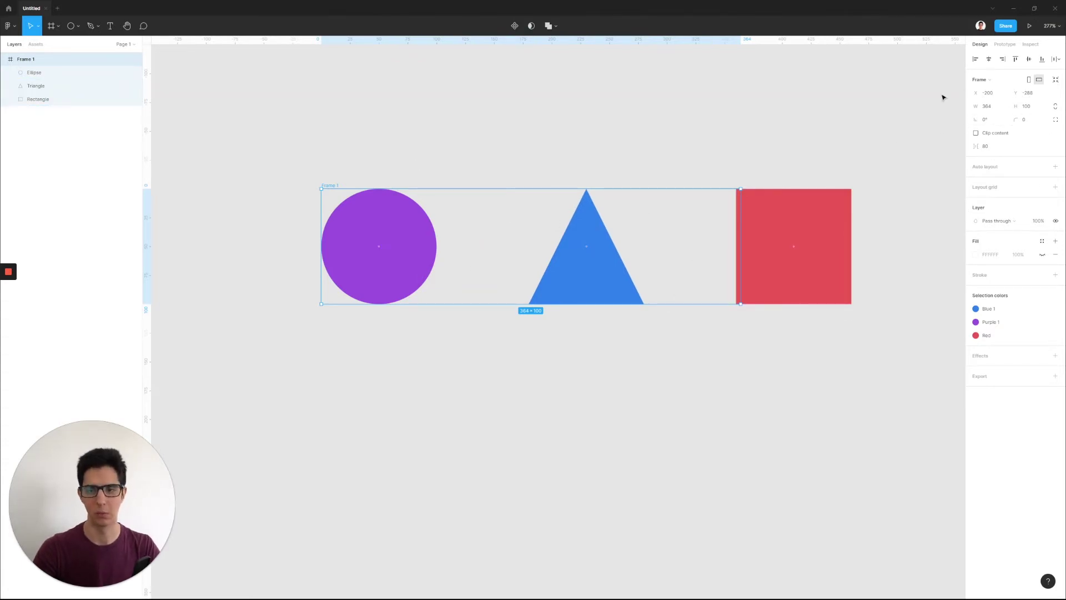
left_click(1056, 80)
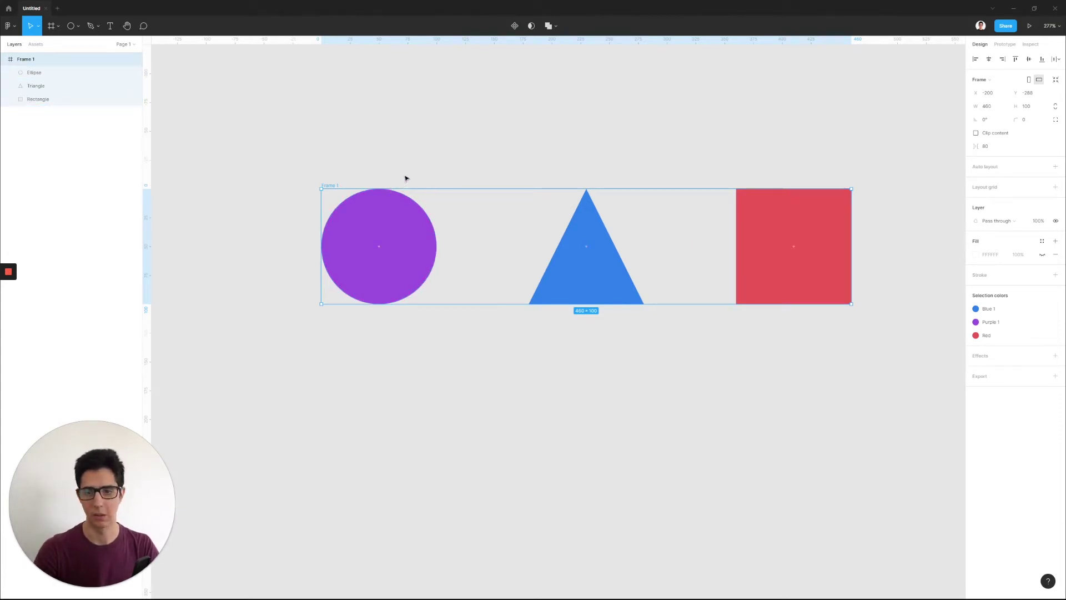
Undo the spacing, resize and reordering changes to restore square, triangle, circle
key("ctrl+z")
key("ctrl+z")
key("ctrl+z")
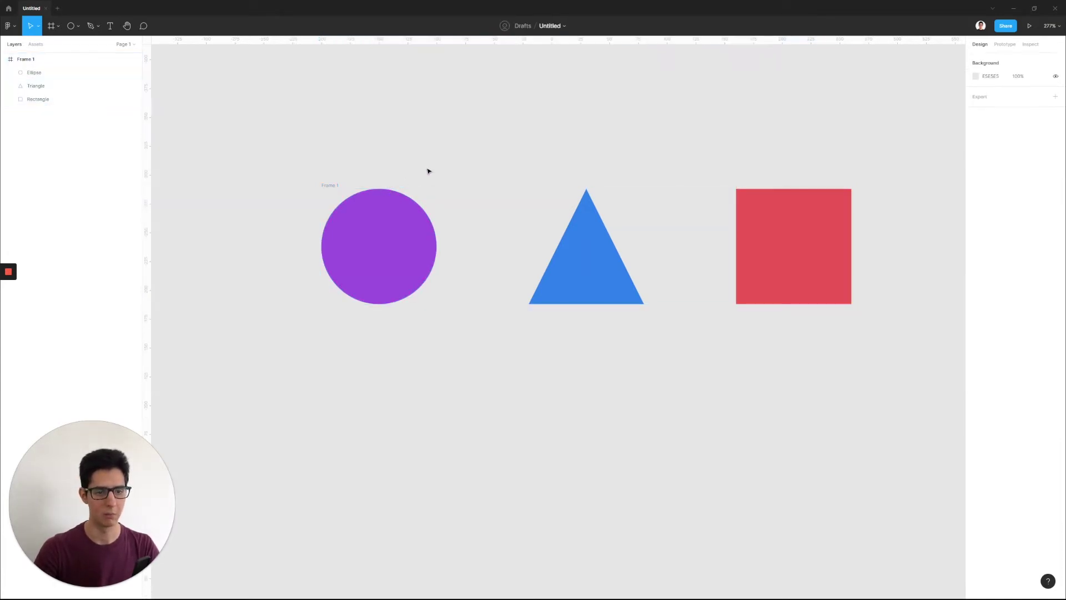
key("ctrl+z")
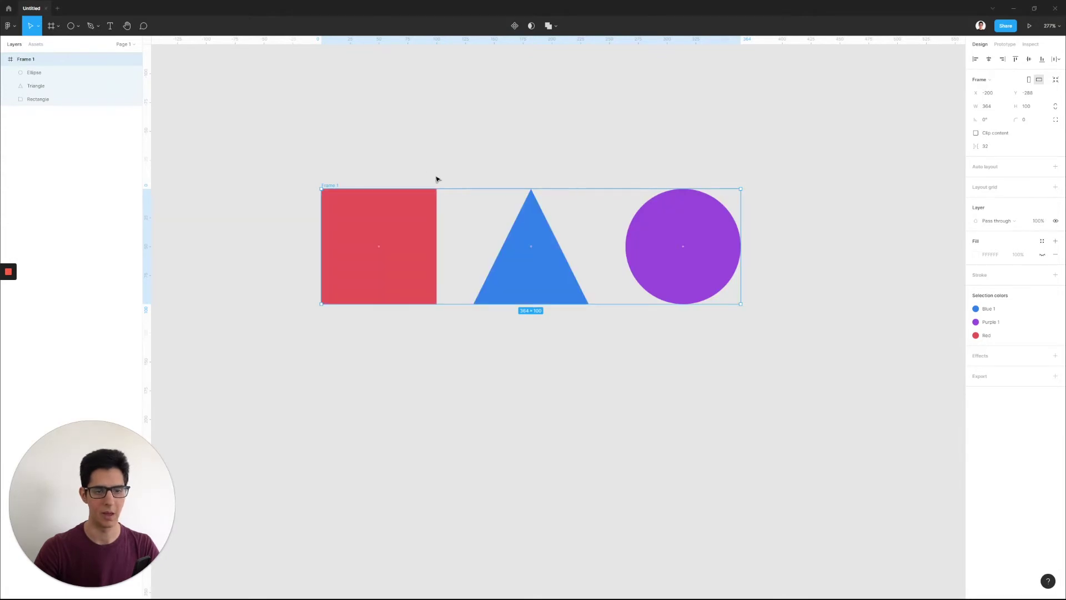
left_click(436, 176)
left_click(333, 185)
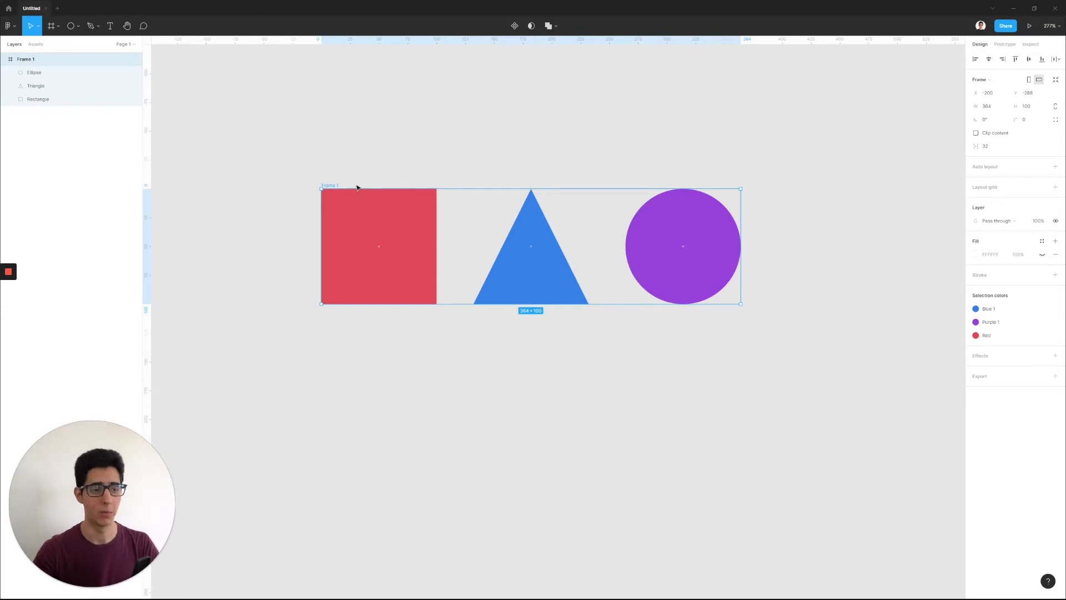
Duplicate Frame 1 below, remove the copy's frame and group its shapes as Group 1
scroll(357, 188, "down", 3)
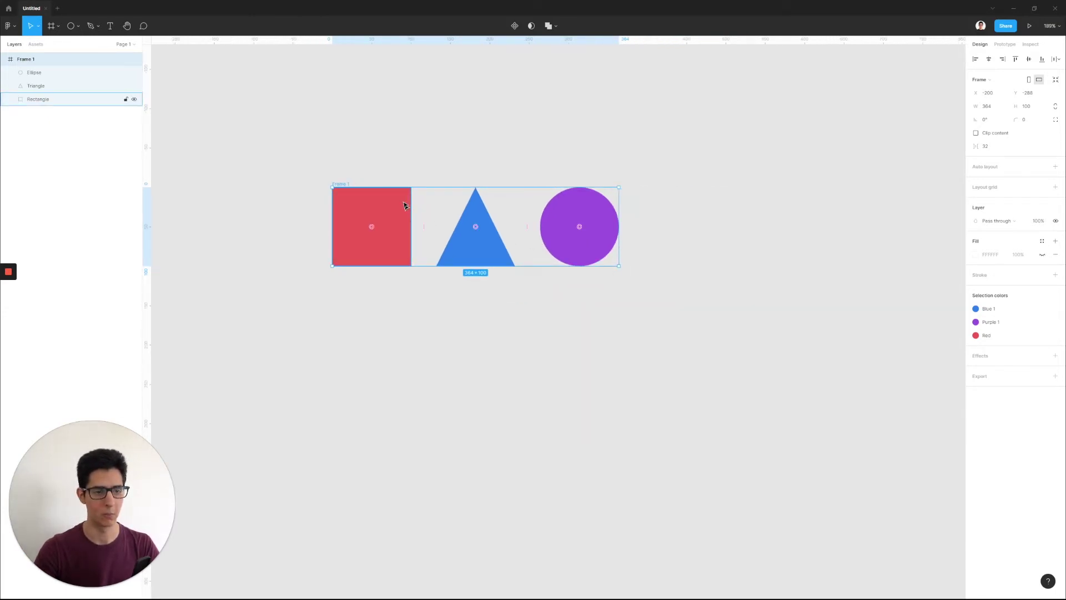
left_click_drag(340, 184, 341, 313)
key("ctrl+shift+g")
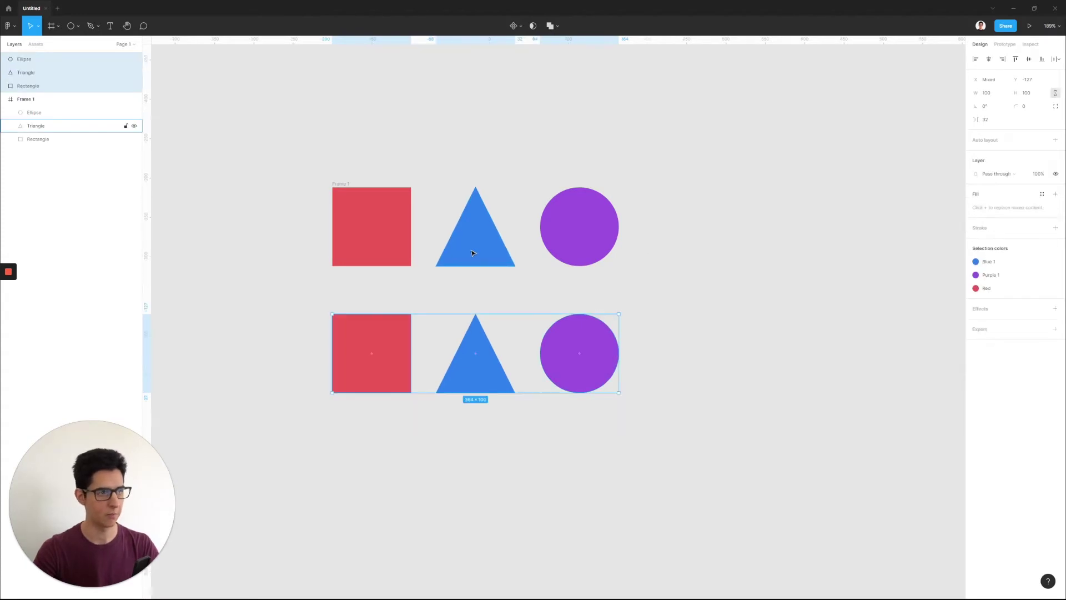
key("ctrl+g")
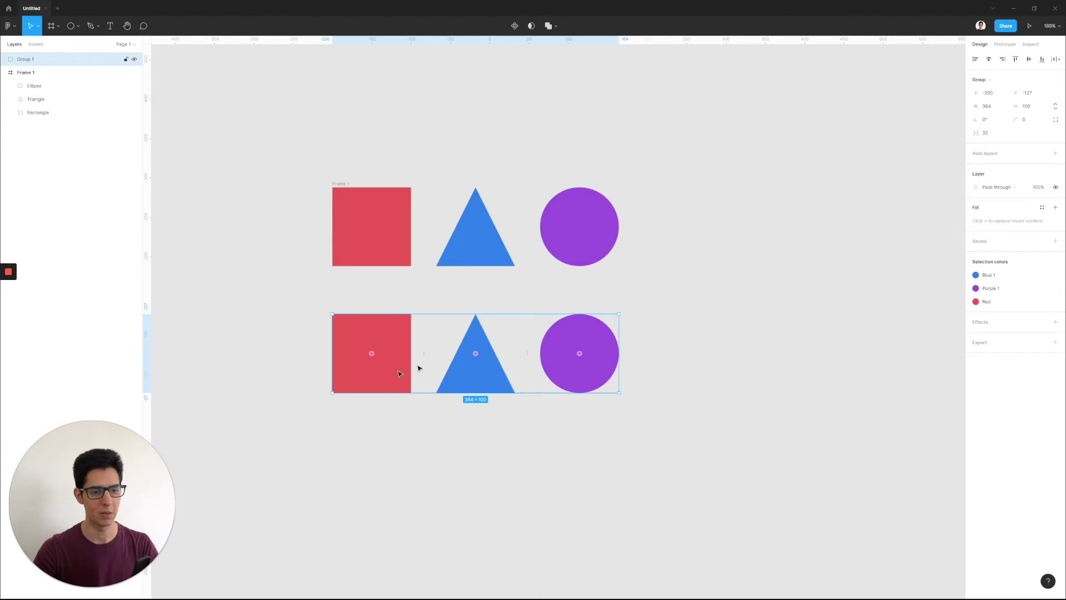
Select the square, triangle and circle inside the copied group one by one
double_click(395, 341)
left_click(491, 359)
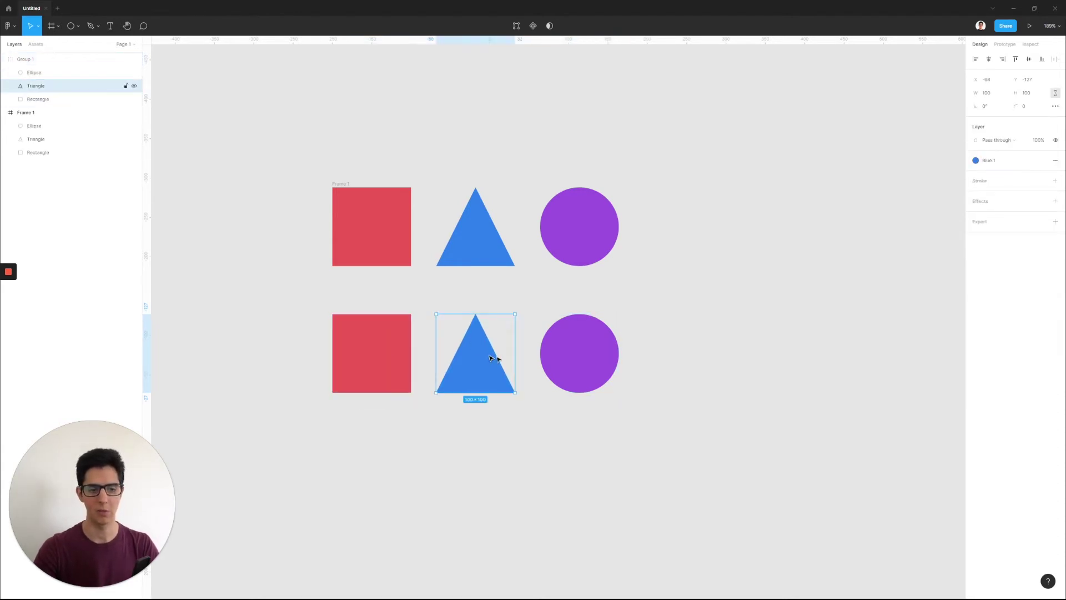
left_click(578, 366)
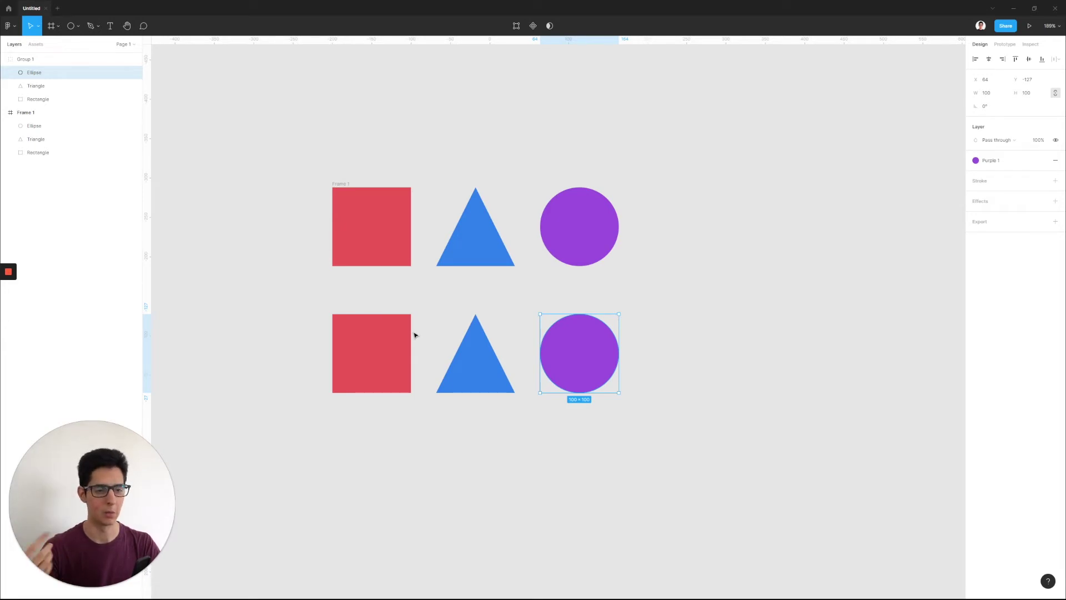
left_click(761, 376)
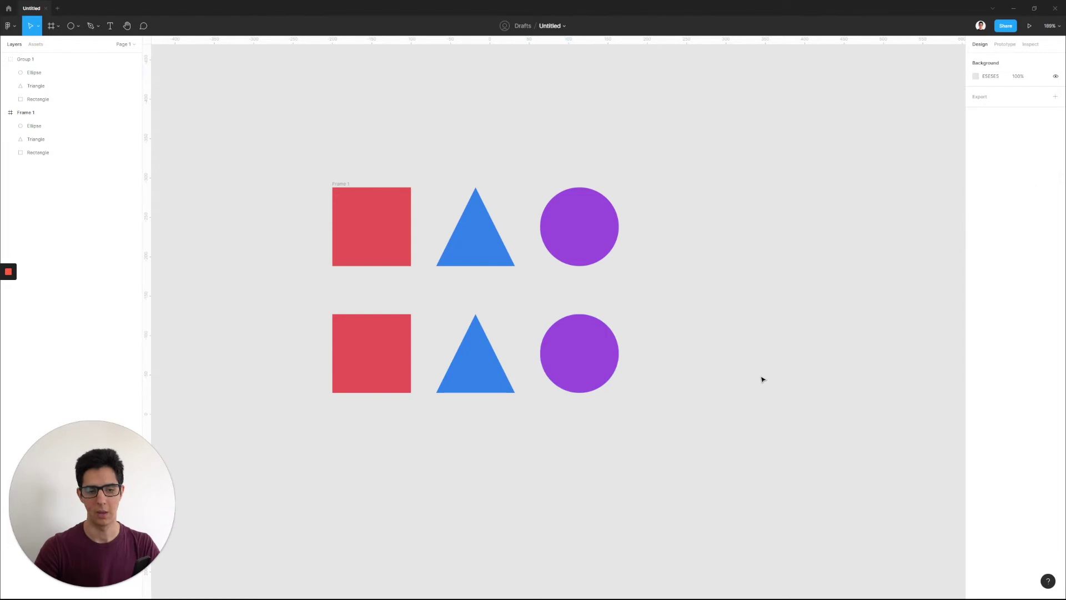
Resize the copied Group 1, then delete it and reselect Frame 1
left_click(373, 340)
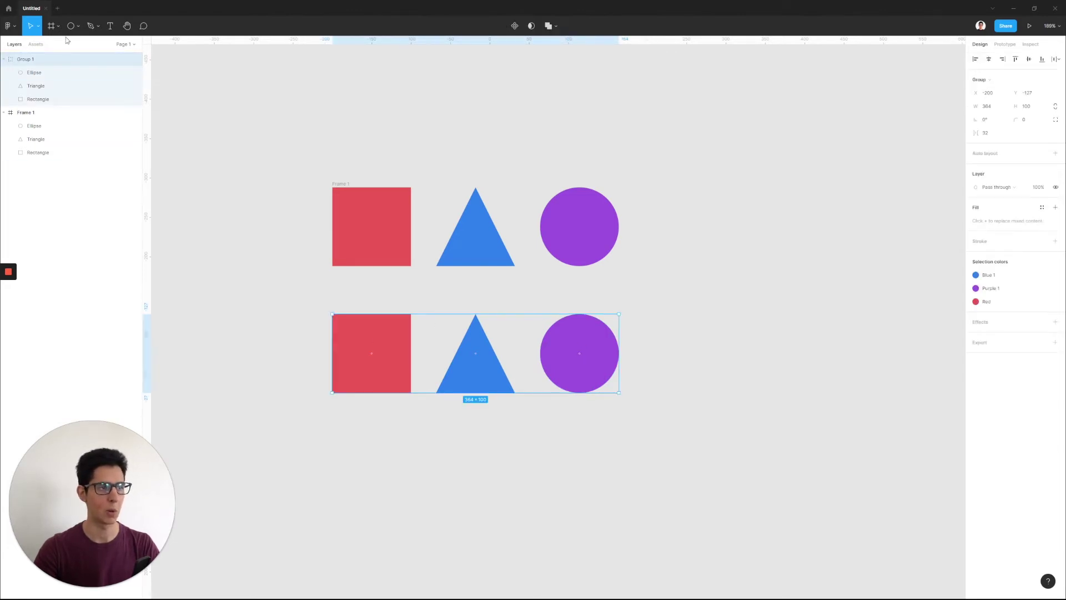
left_click_drag(619, 392, 637, 423)
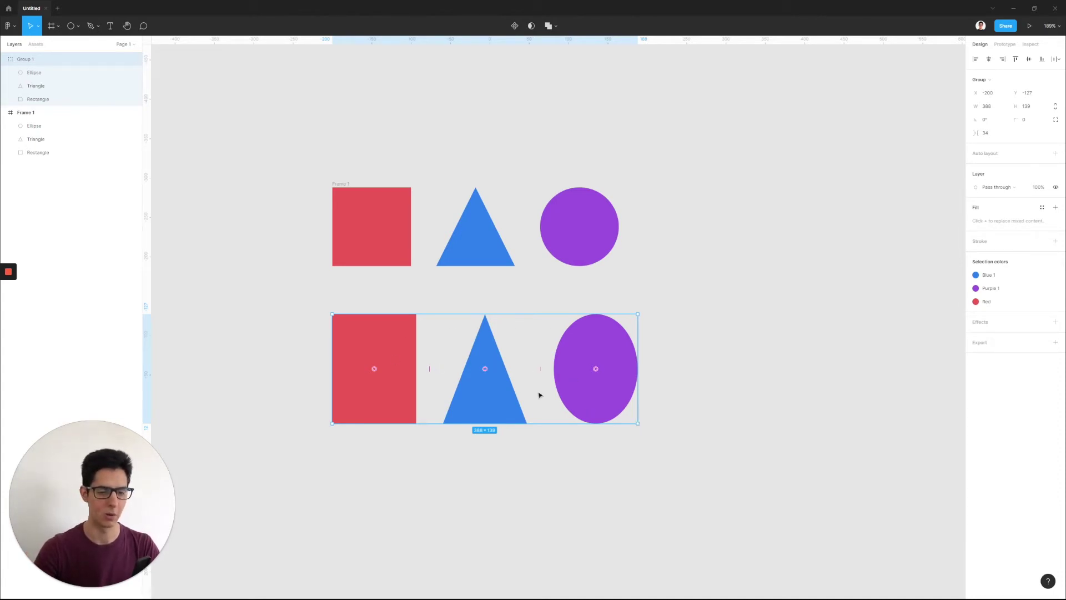
left_click_drag(638, 423, 691, 413)
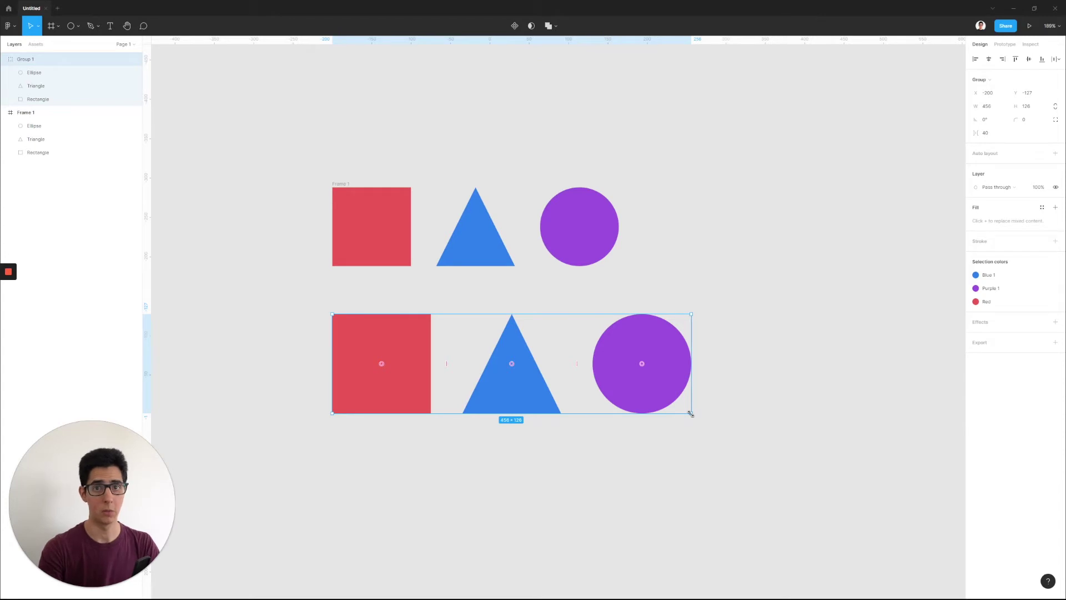
key("Delete")
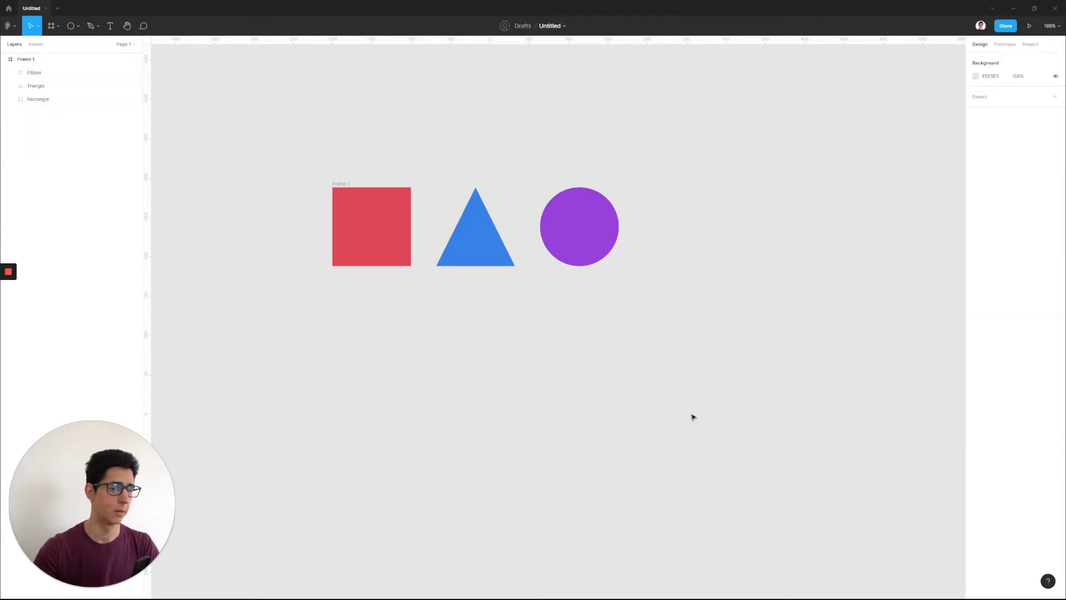
left_click(341, 184)
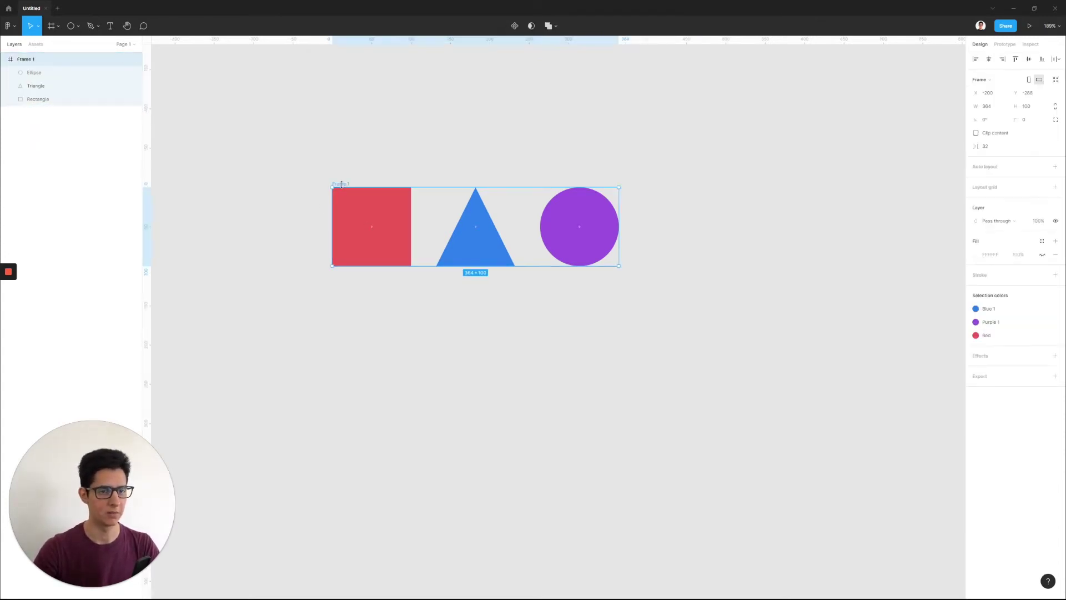
scroll(341, 184, "up", 5)
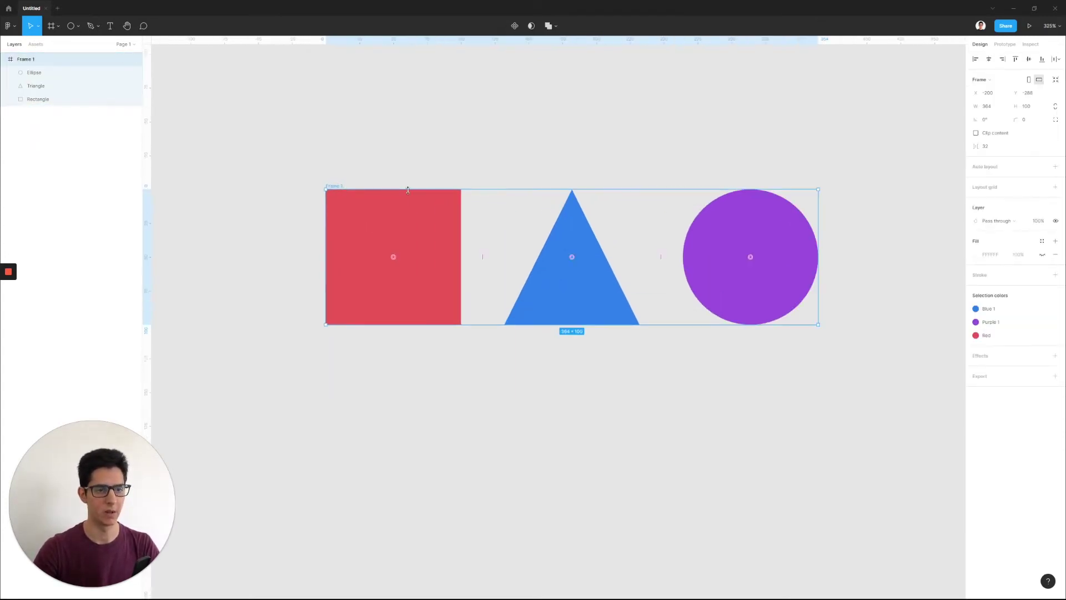
Make Frame 1's white background fill visible
left_click(1043, 257)
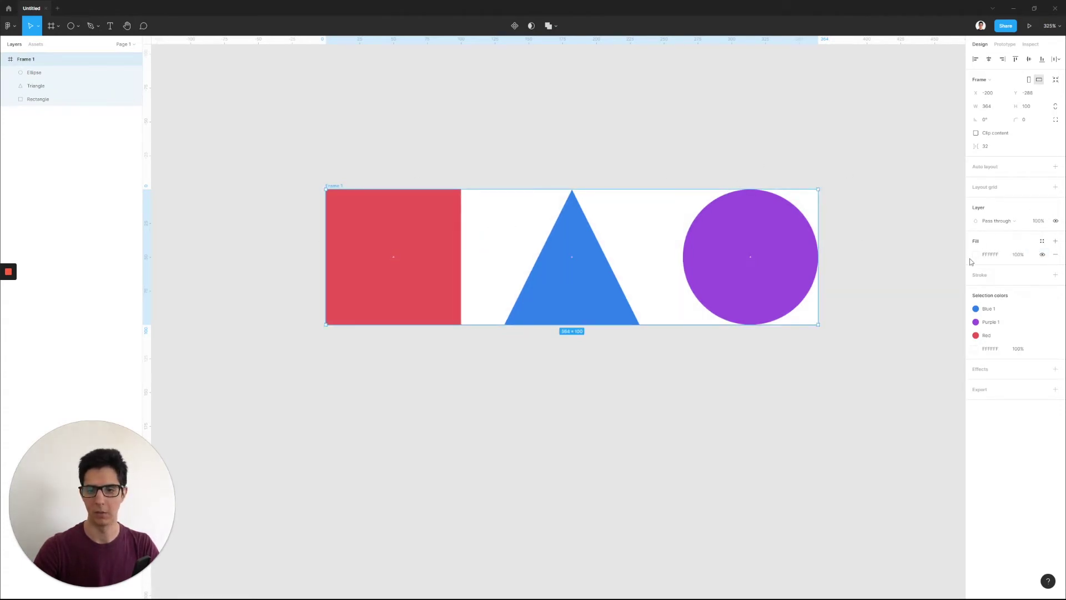
left_click(635, 146)
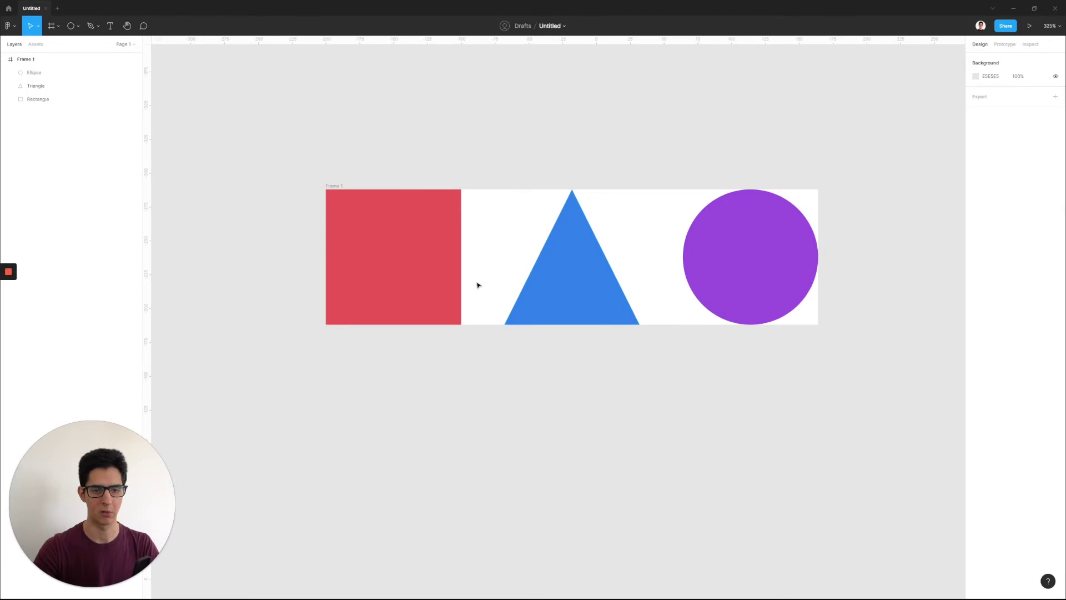
left_click(423, 233)
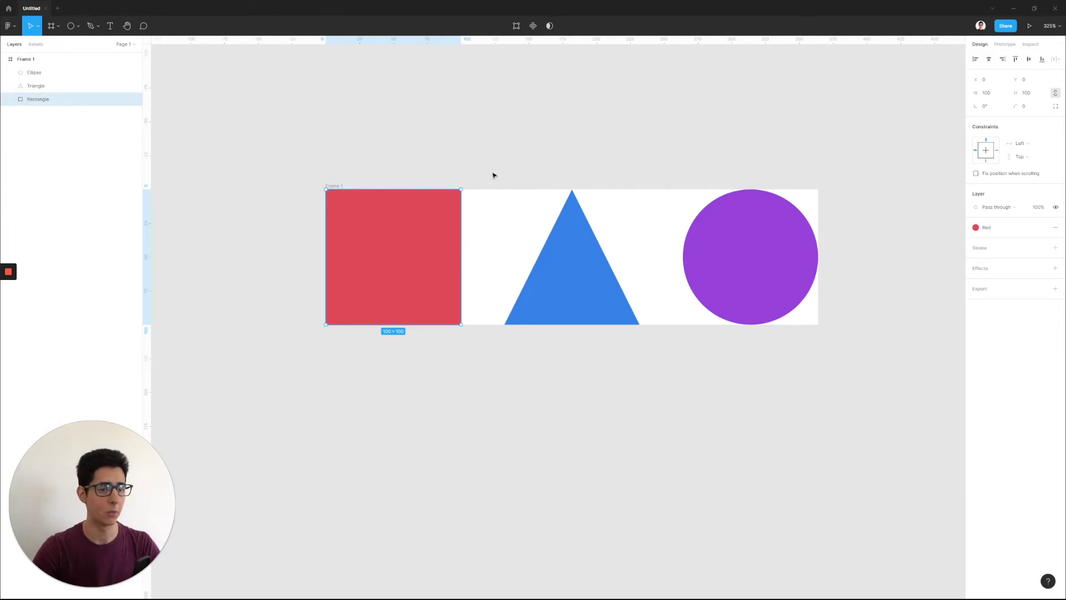
Show the preset frame sizes, such as Desktop 1440 × 1024 and MacBook Pro 1440 × 900
scroll(495, 174, "down", 5)
left_click(701, 141)
key("f")
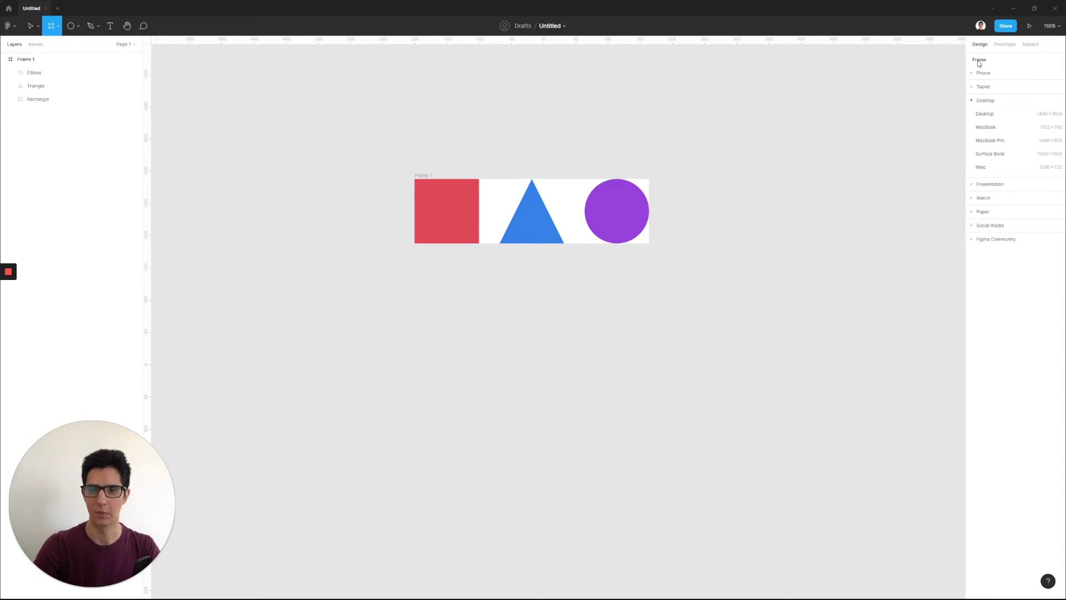
left_click(991, 141)
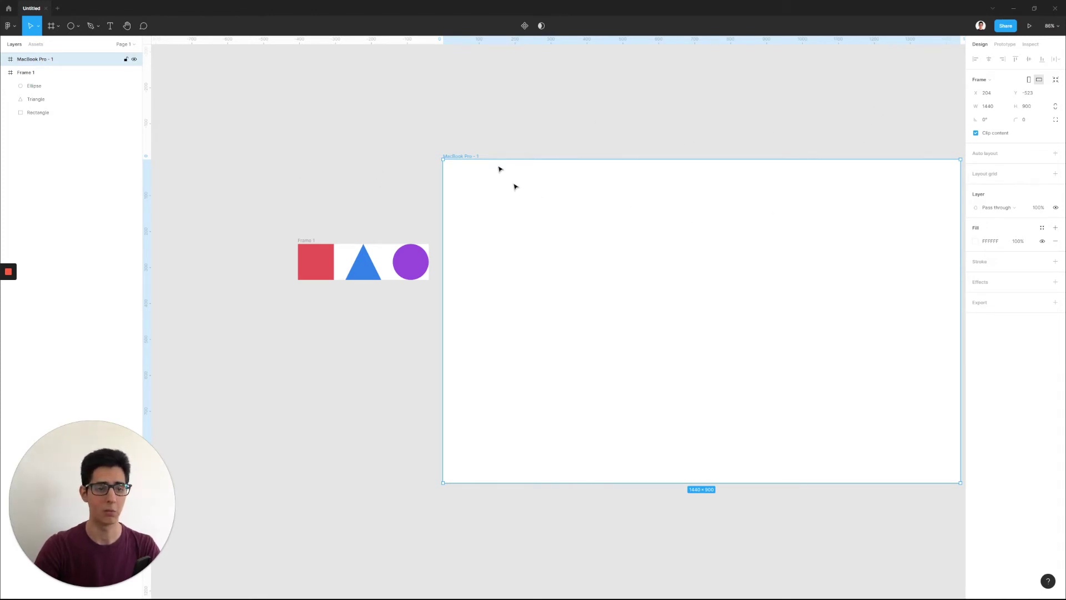
left_click_drag(411, 261, 633, 248)
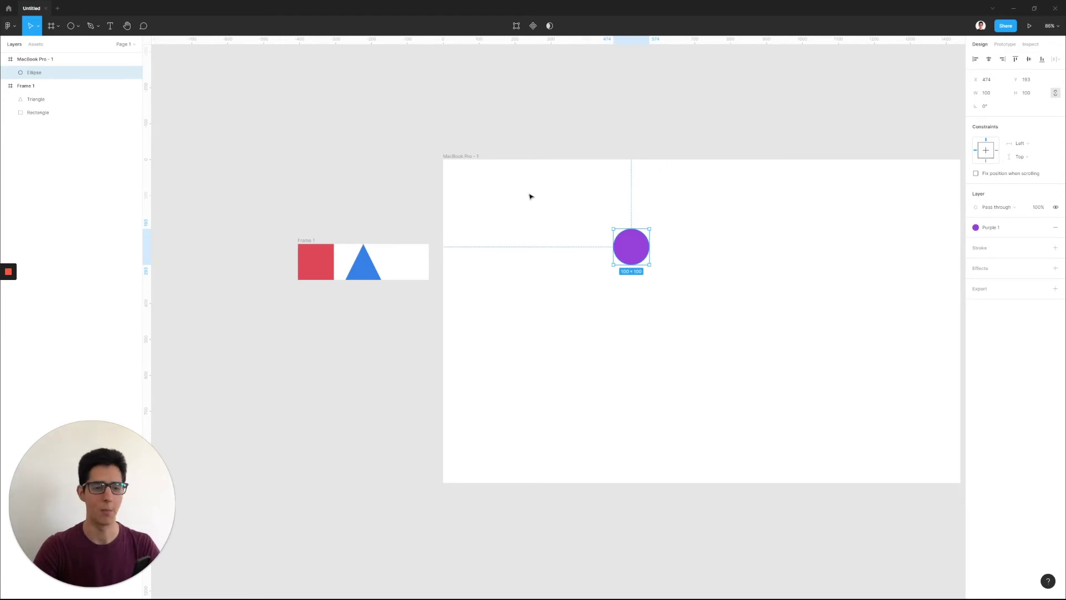
key("ctrl+z")
left_click(452, 166)
key("Delete")
scroll(515, 169, "left", 3)
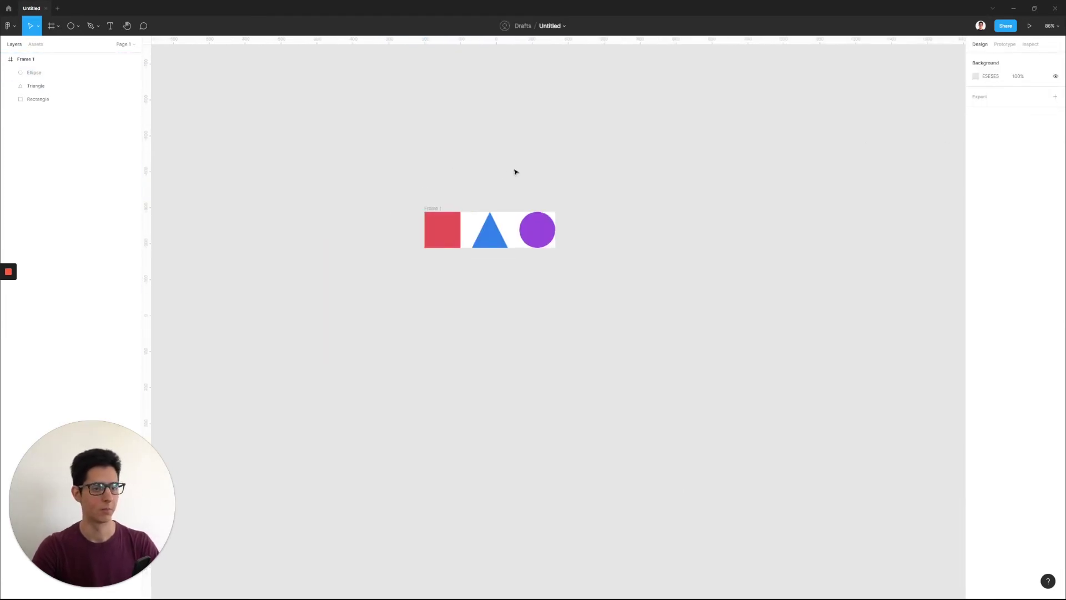
scroll(554, 208, "up", 5)
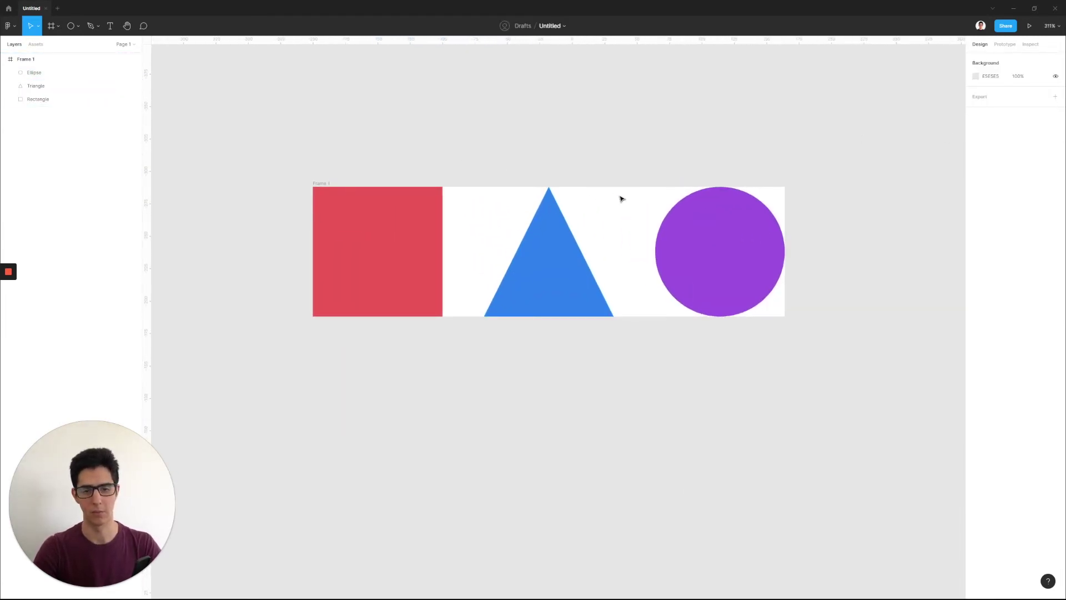
scroll(538, 181, "right", 8)
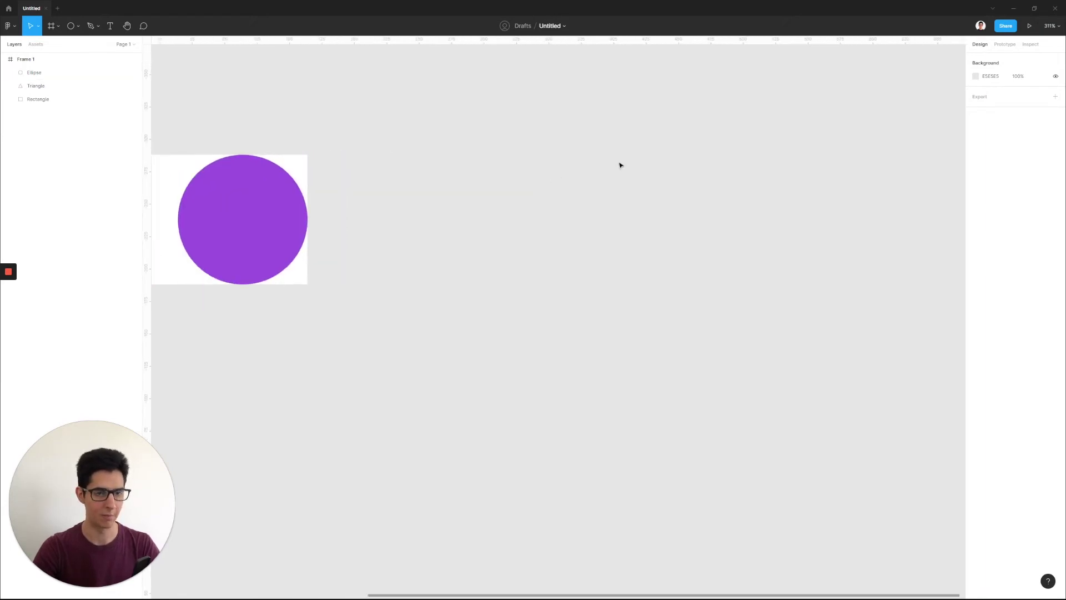
left_click_drag(517, 95, 860, 398)
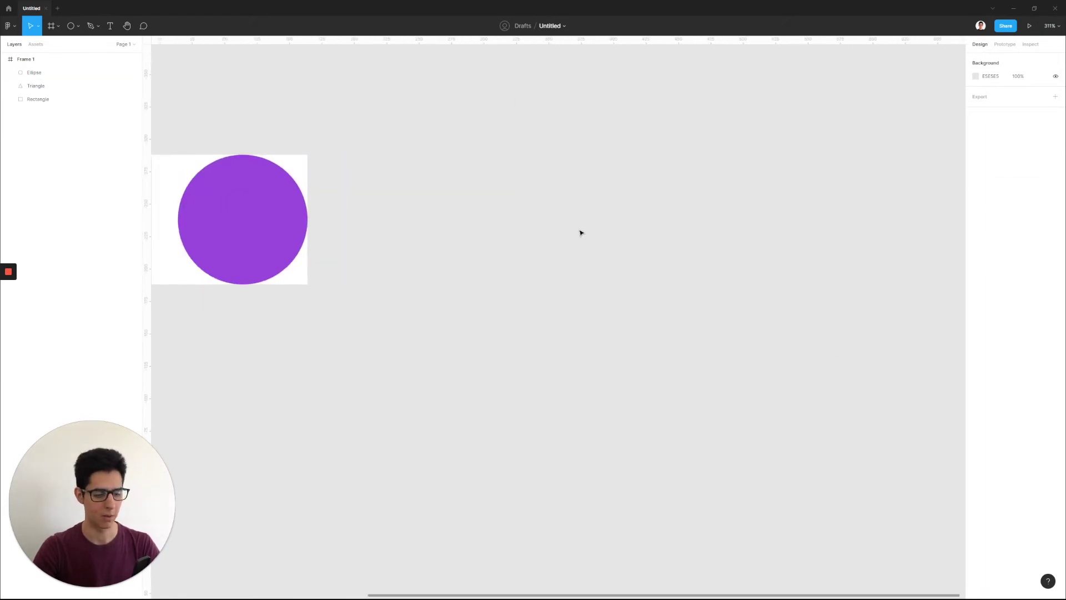
key("f")
left_click_drag(476, 143, 965, 492)
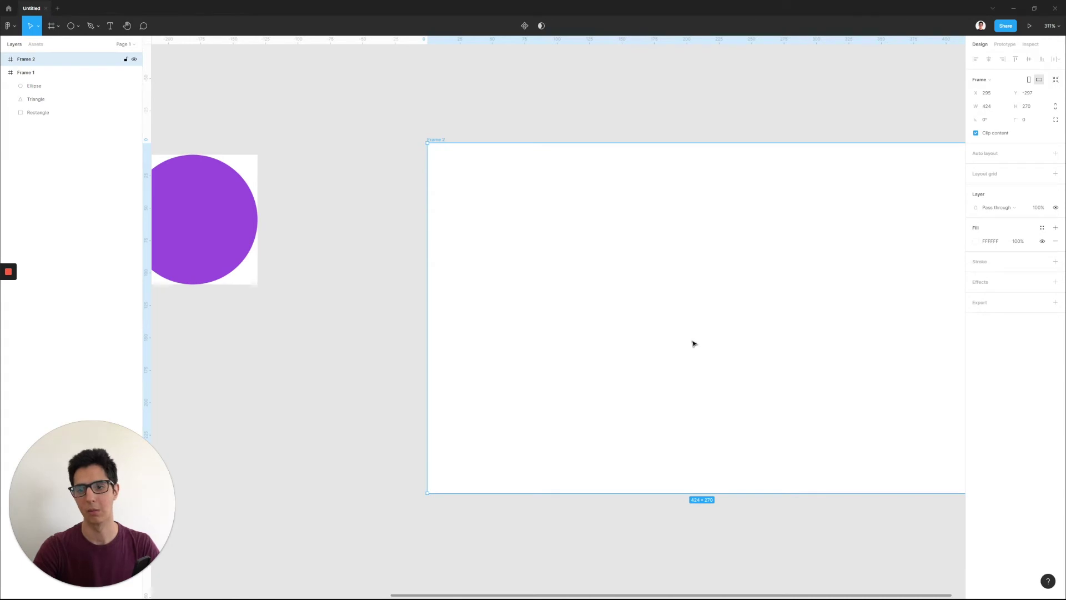
scroll(692, 343, "down", 5)
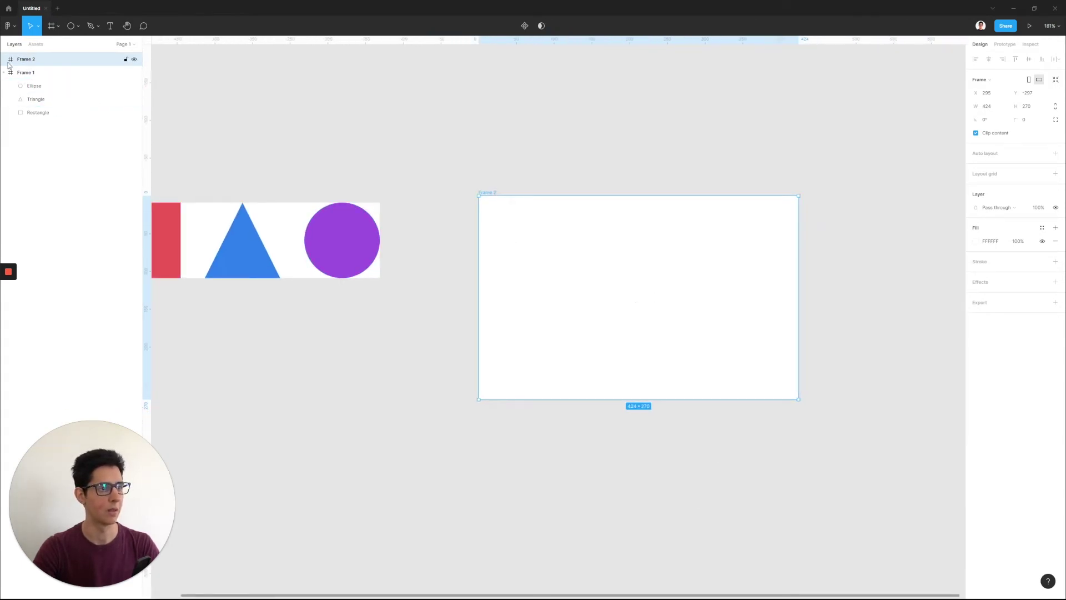
scroll(616, 191, "left", 5)
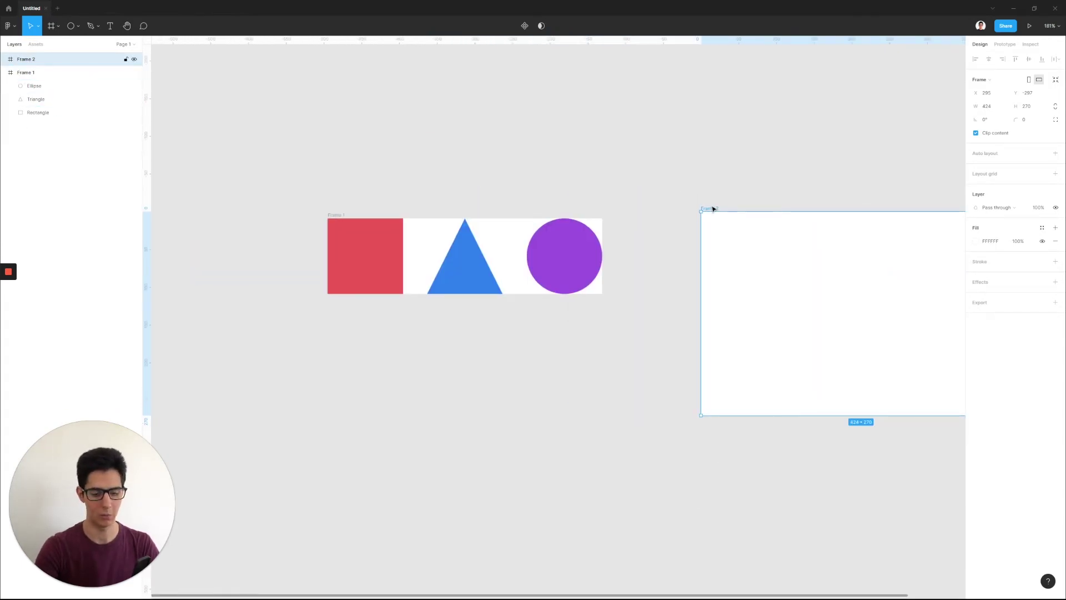
key("Delete")
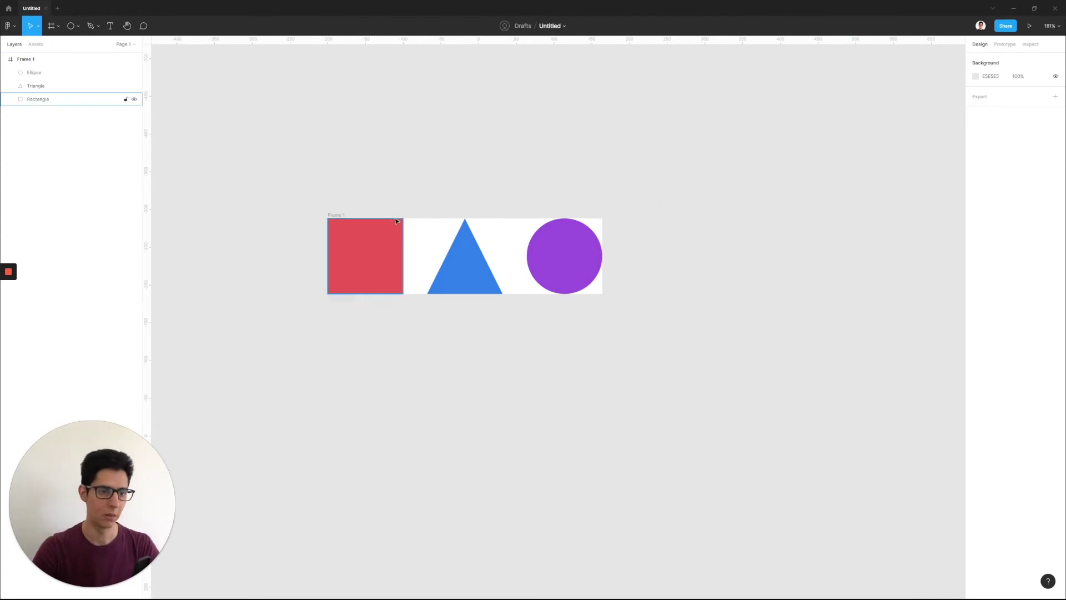
left_click(352, 248)
scroll(351, 247, "up", 5)
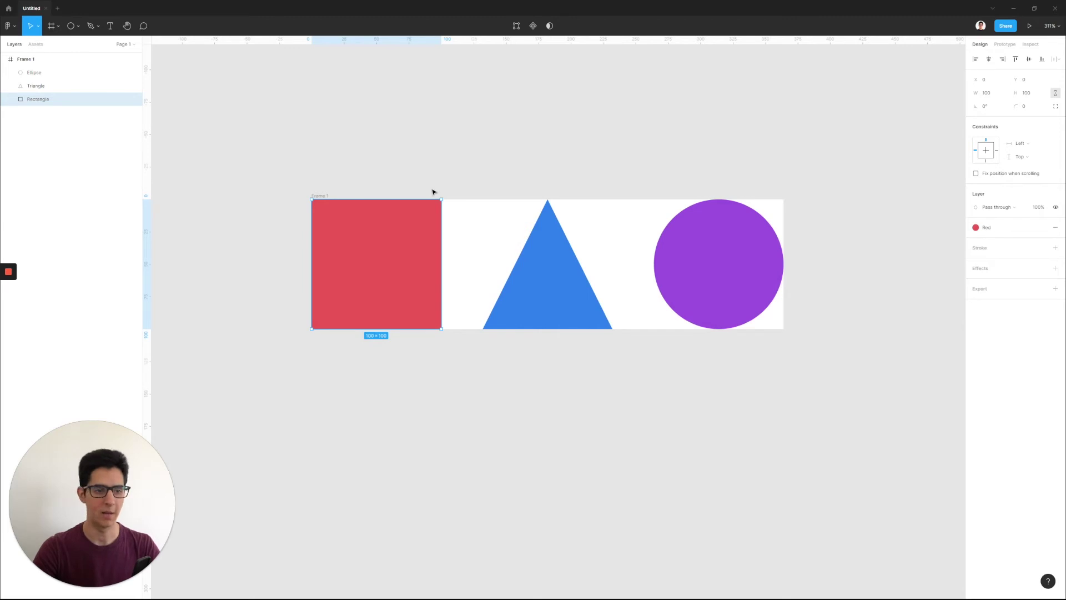
left_click(321, 195)
scroll(321, 195, "down", 5)
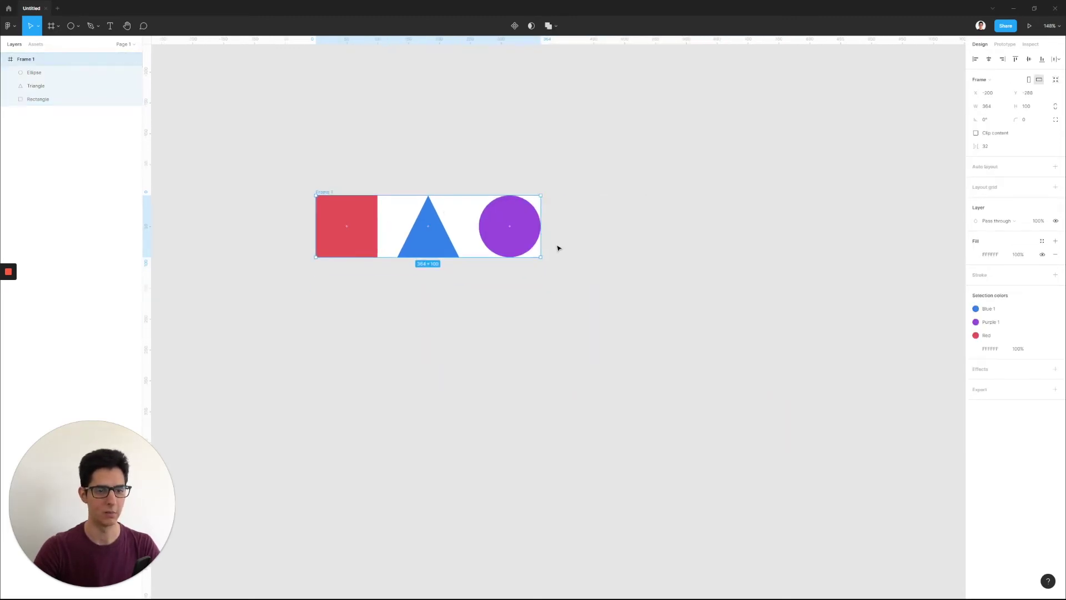
left_click_drag(540, 257, 629, 325)
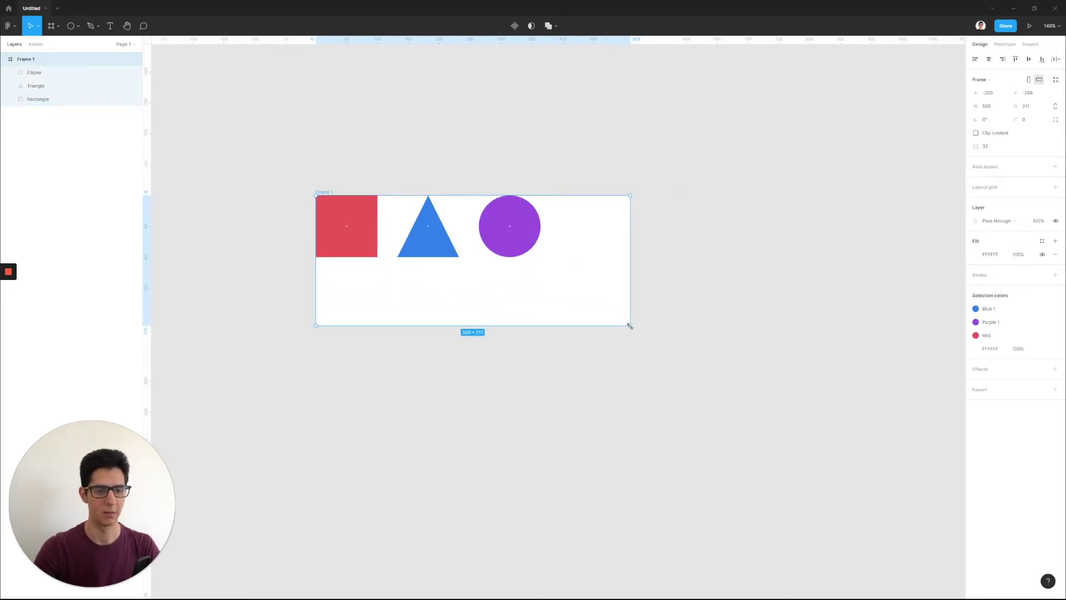
key("ctrl+z")
scroll(400, 249, "up", 2)
left_click(429, 234)
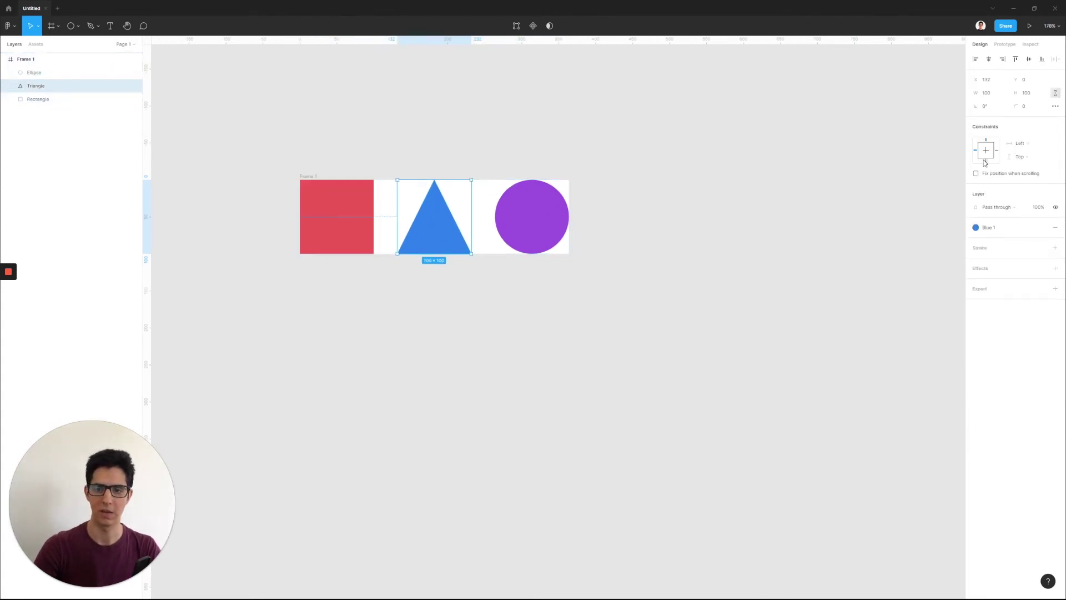
Constrain the blue triangle to Left horizontally and Bottom vertically within Frame 1
left_click(986, 162)
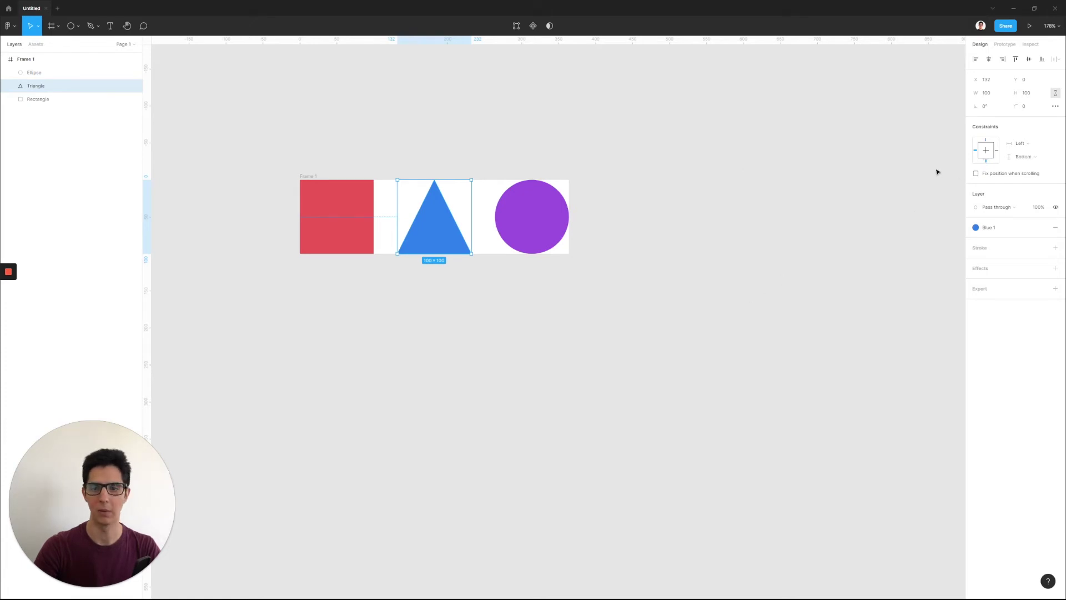
left_click(1030, 143)
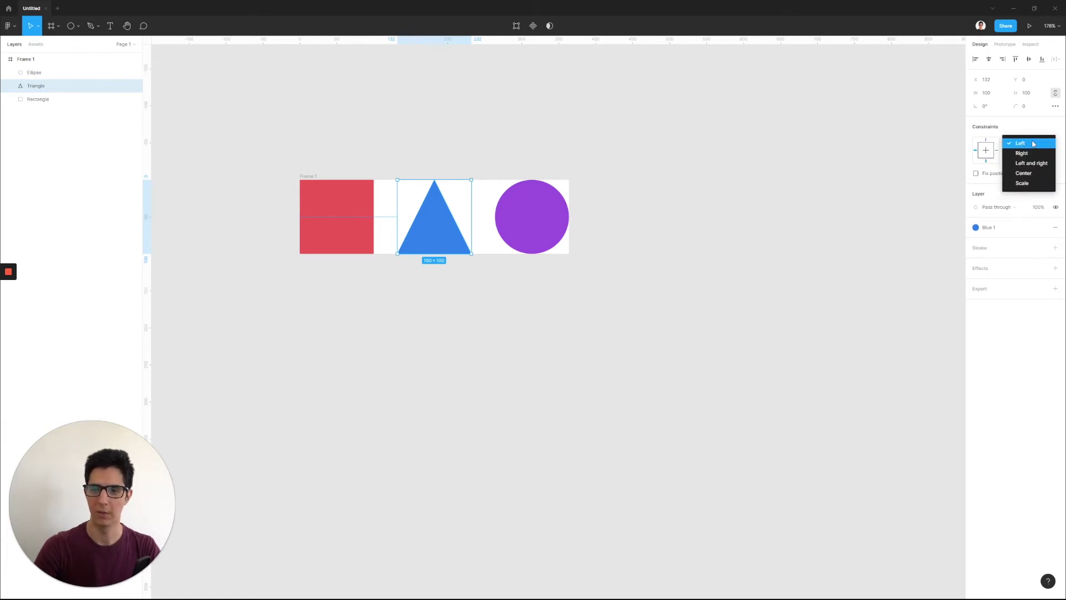
left_click(942, 161)
left_click(1015, 156)
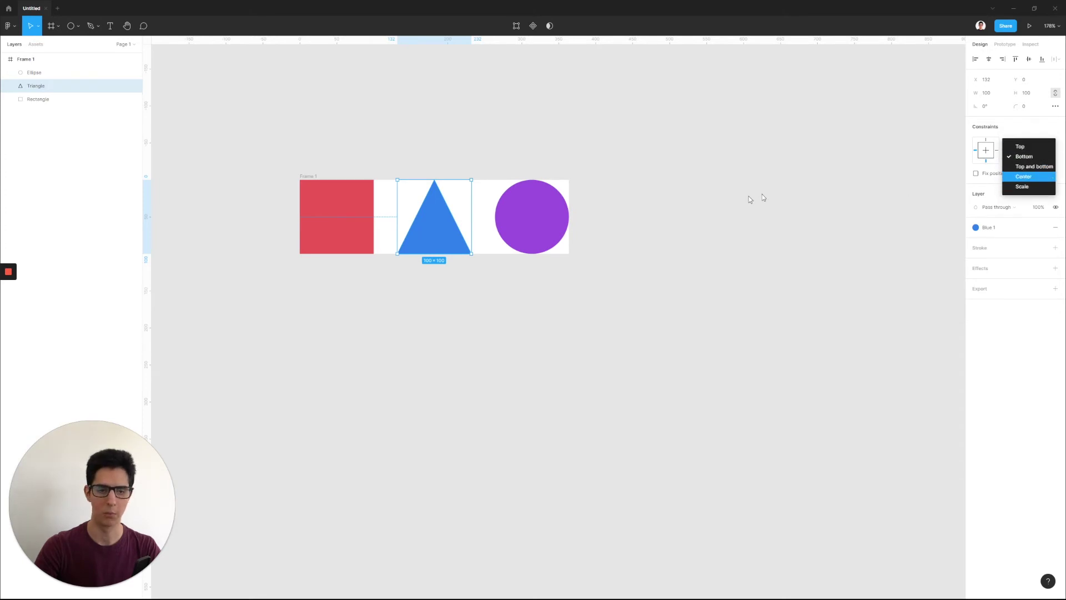
left_click(883, 169)
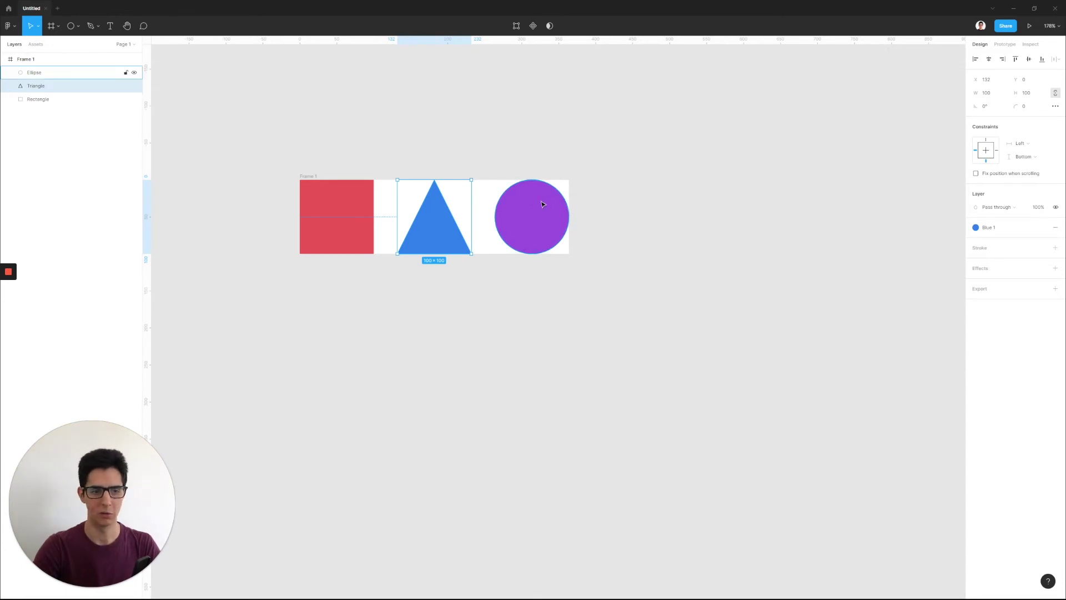
Pin the purple circle to Frame 1's right edge
left_click(557, 211)
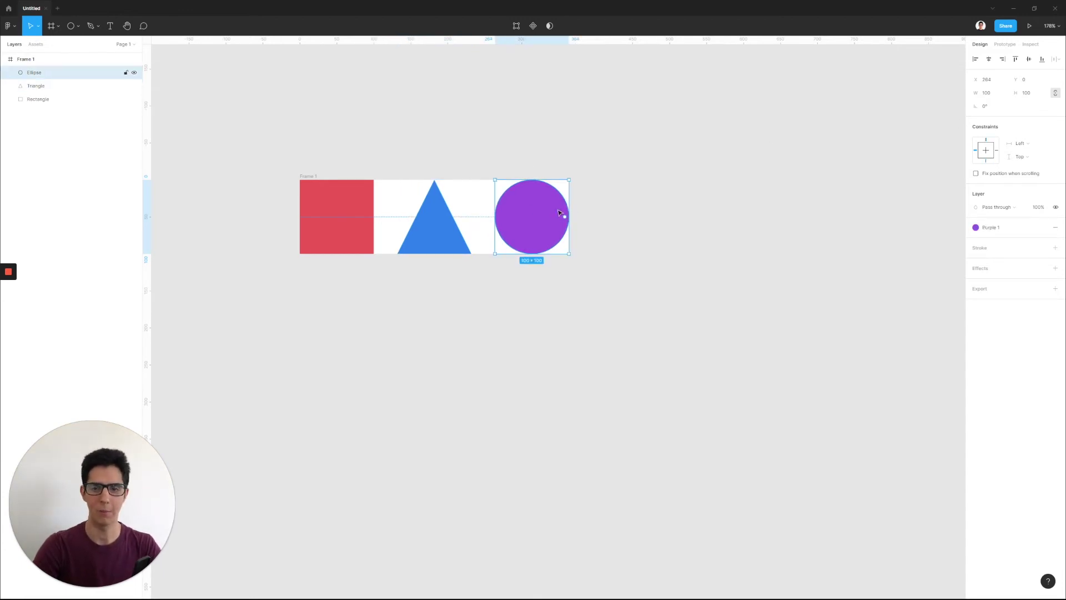
left_click(996, 151)
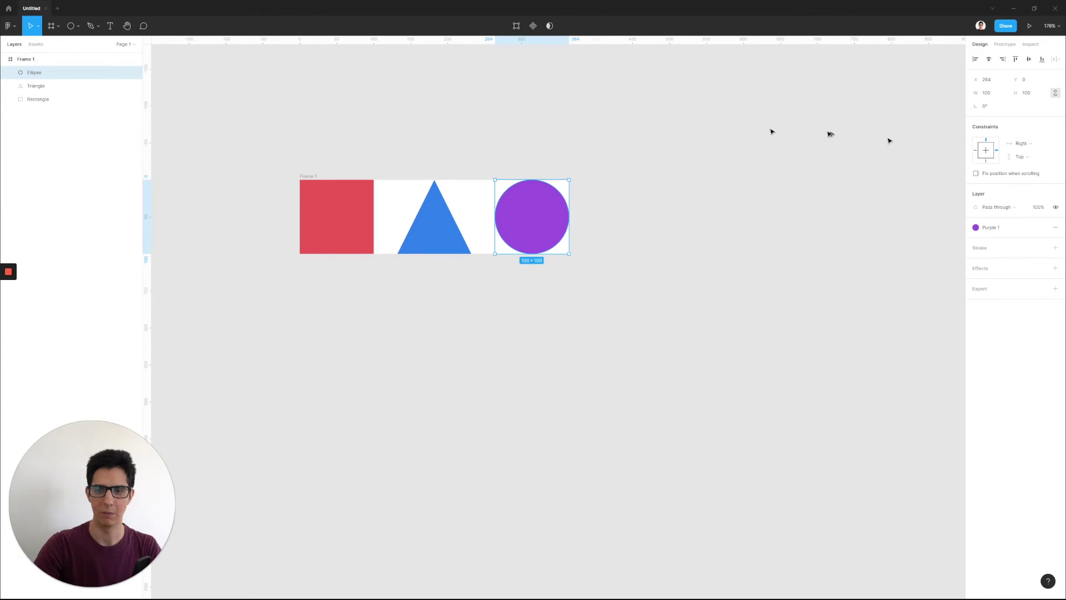
left_click(572, 150)
scroll(347, 169, "down", 4)
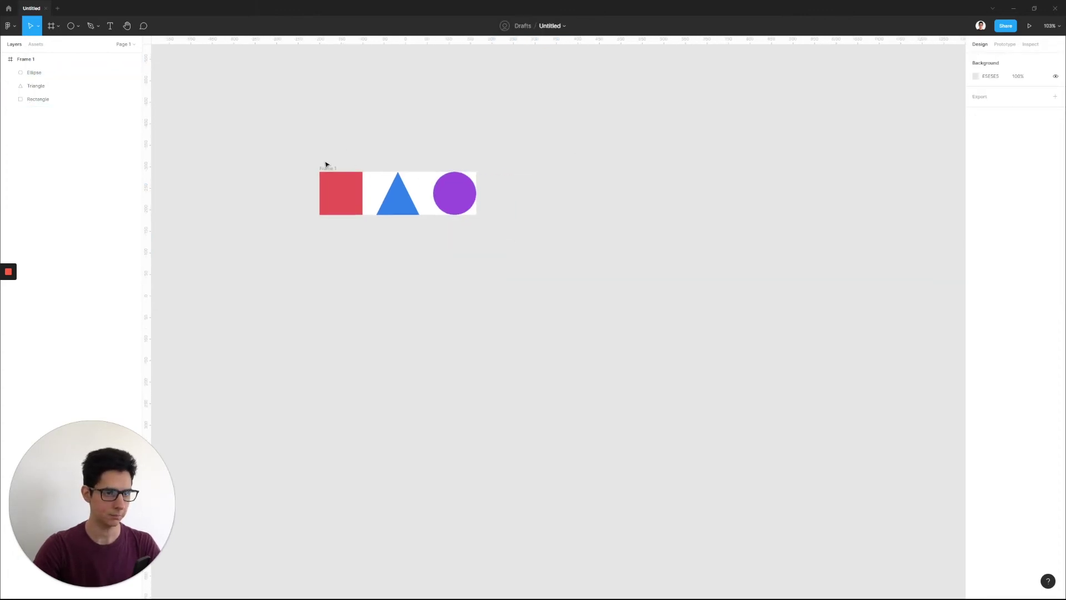
left_click(328, 167)
scroll(430, 193, "up", 2)
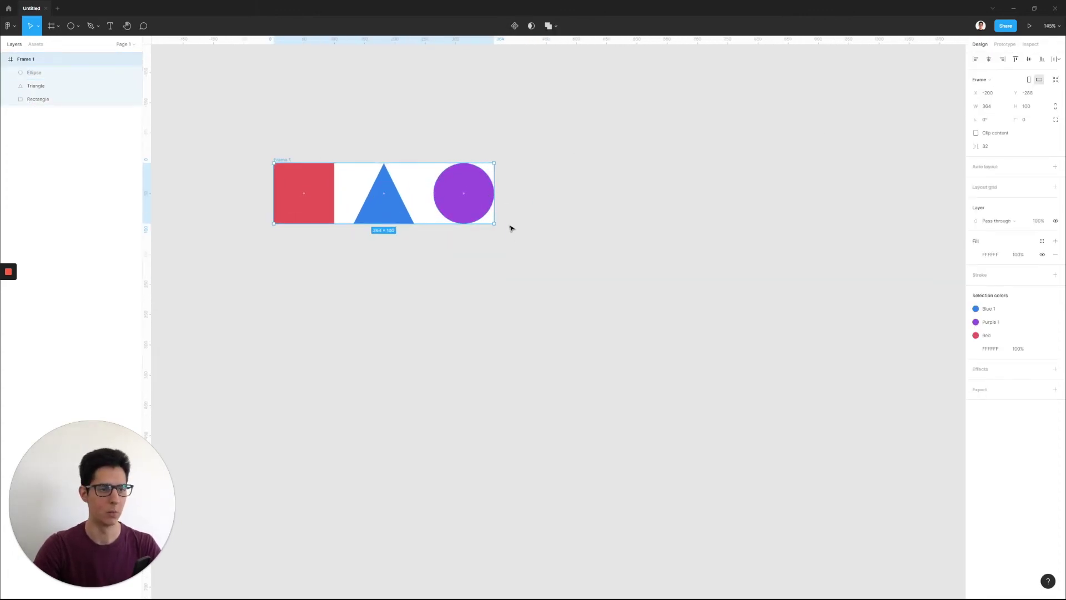
left_click_drag(495, 225, 817, 361)
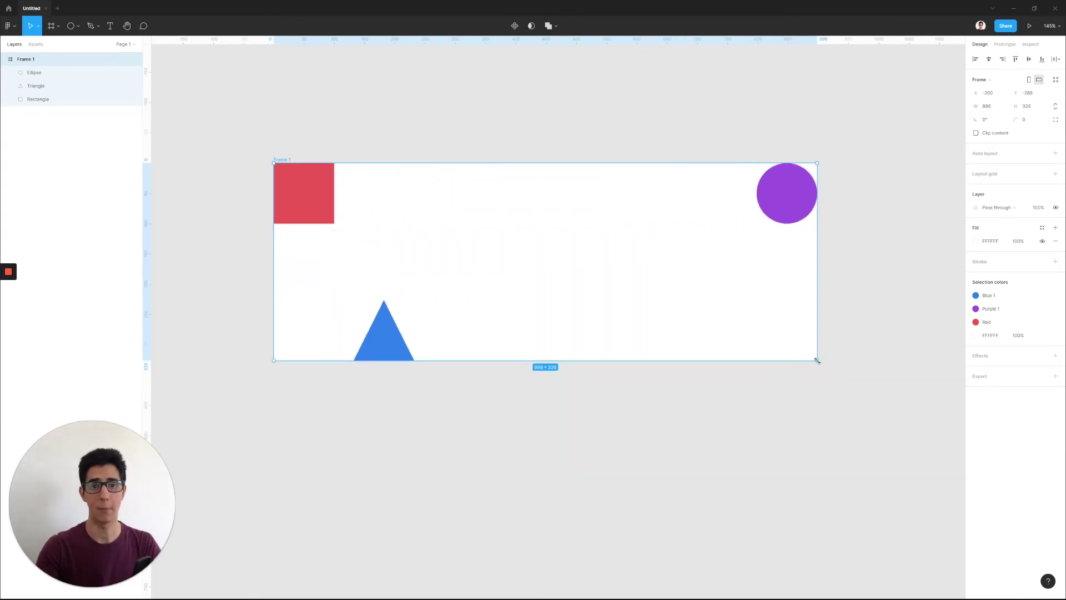
key("shift+a")
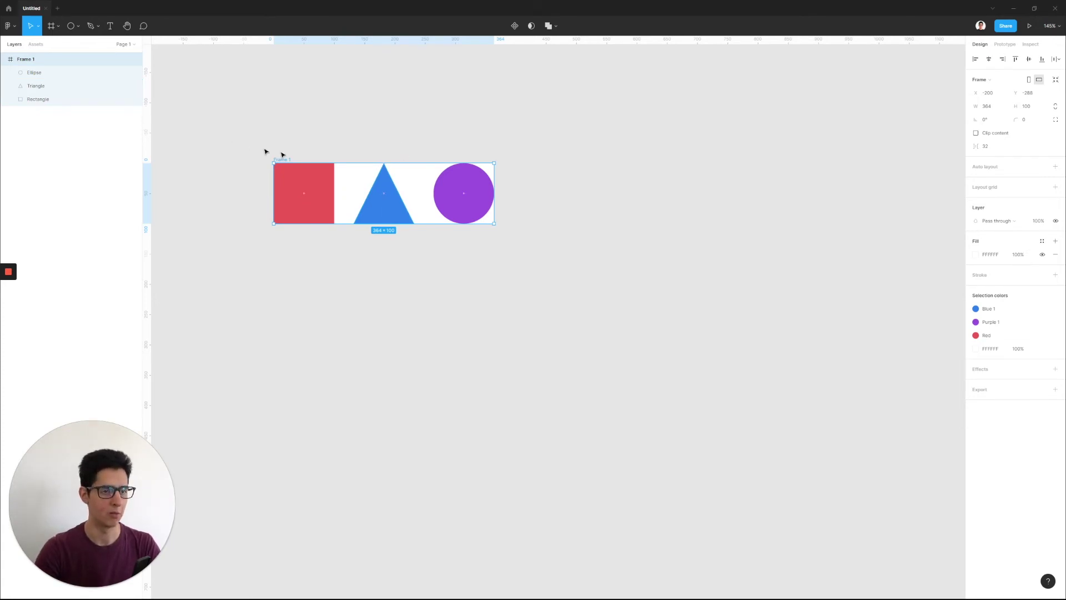
Select the red square, blue triangle and purple circle together
left_click(338, 143)
scroll(336, 176, "up", 4)
left_click(317, 209)
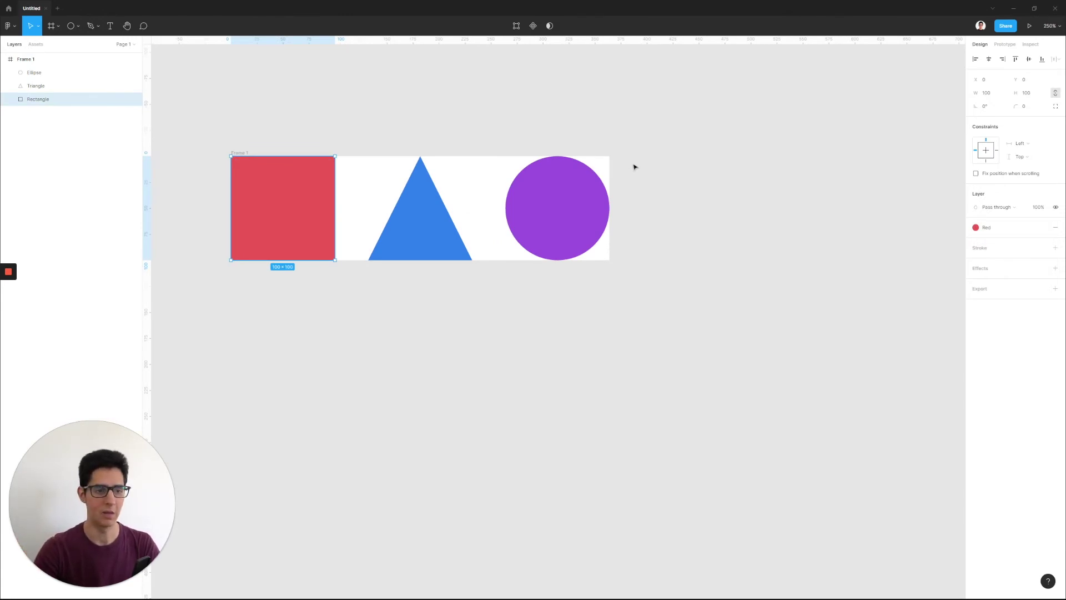
left_click(432, 213, "shift")
left_click(578, 206, "shift")
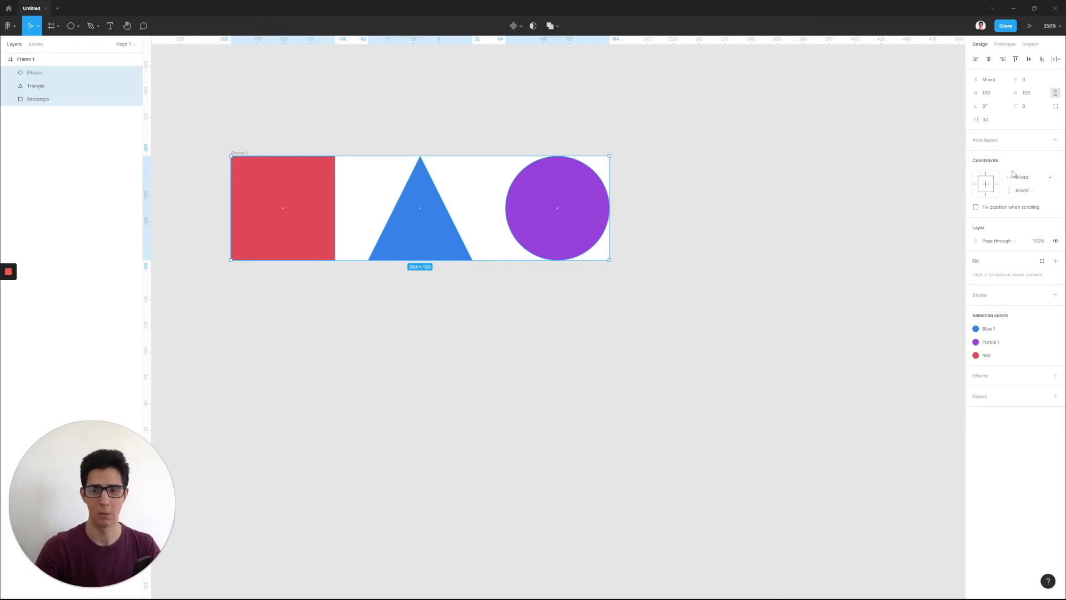
Set the three shapes' horizontal and vertical constraints to Scale
left_click(1039, 182)
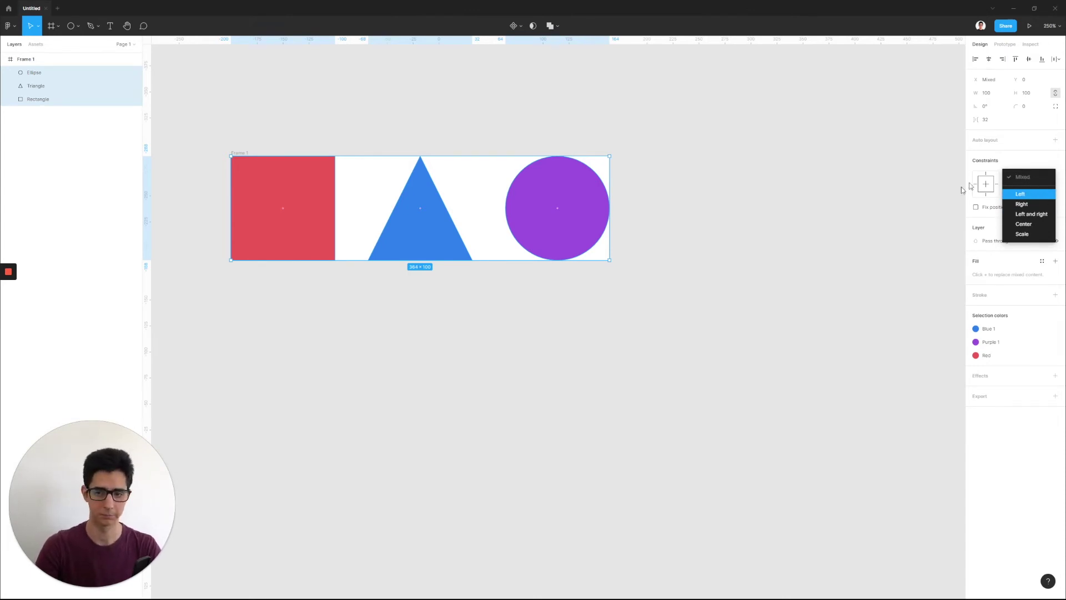
left_click(1032, 238)
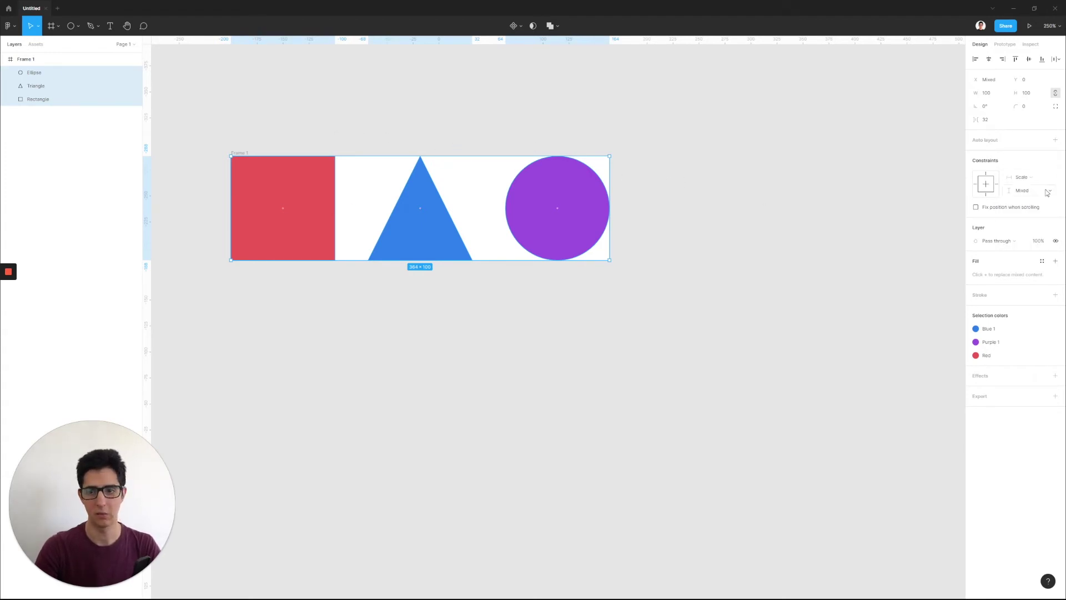
left_click(1025, 190)
left_click(1033, 247)
scroll(686, 179, "down", 1)
scroll(686, 179, "down", 2)
left_click(688, 161)
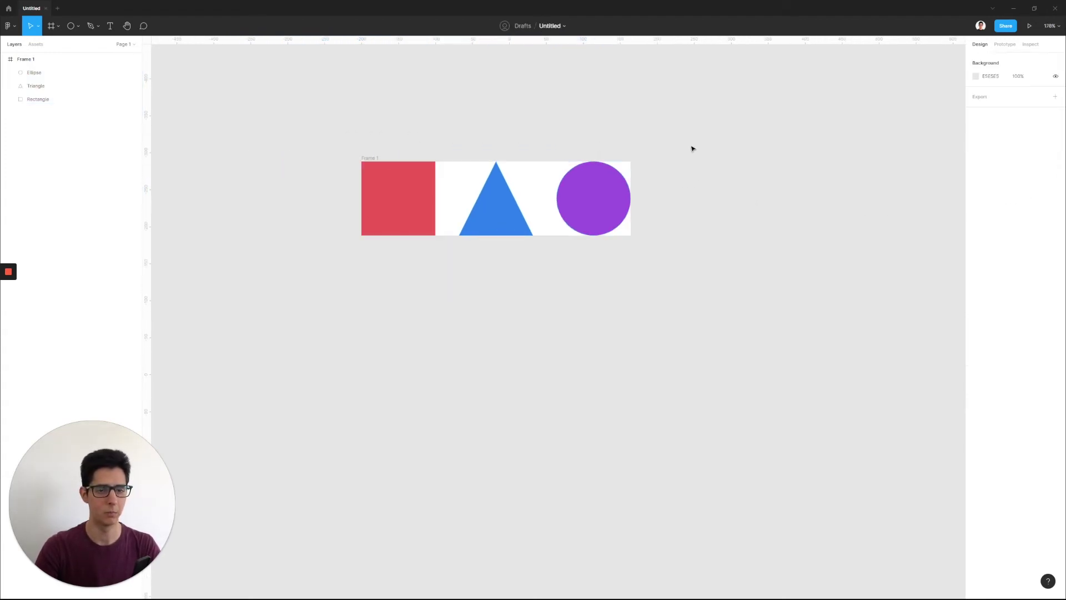
scroll(655, 153, "right", 3)
scroll(444, 139, "down", 1)
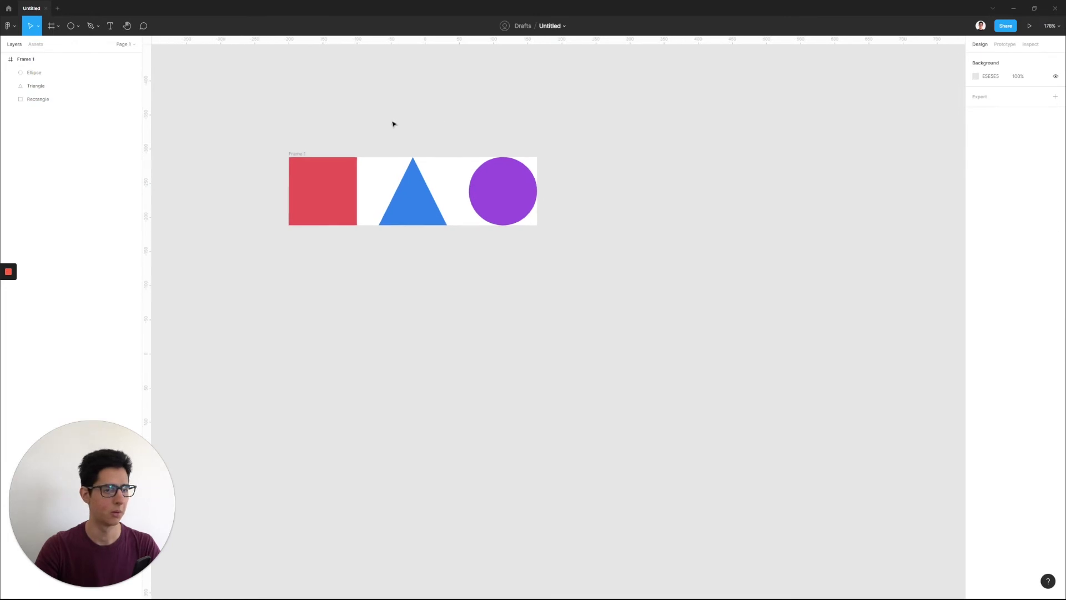
left_click(297, 154)
left_click_drag(536, 203, 853, 204)
mouse_move(659, 226)
left_mouse_down()
mouse_move(657, 407)
mouse_move(660, 226)
left_mouse_up()
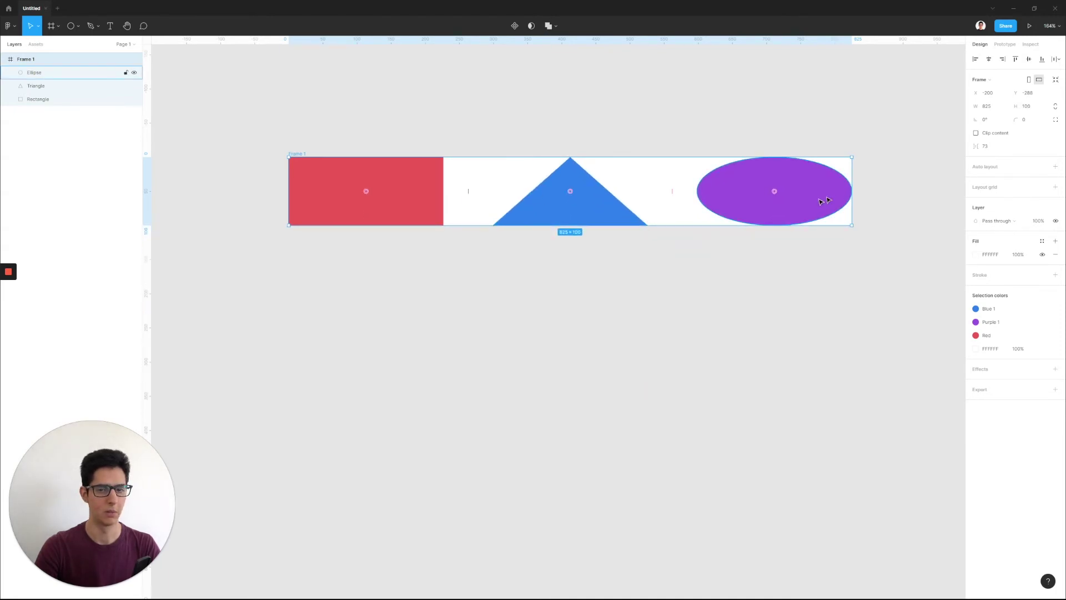
left_click_drag(852, 186, 505, 180)
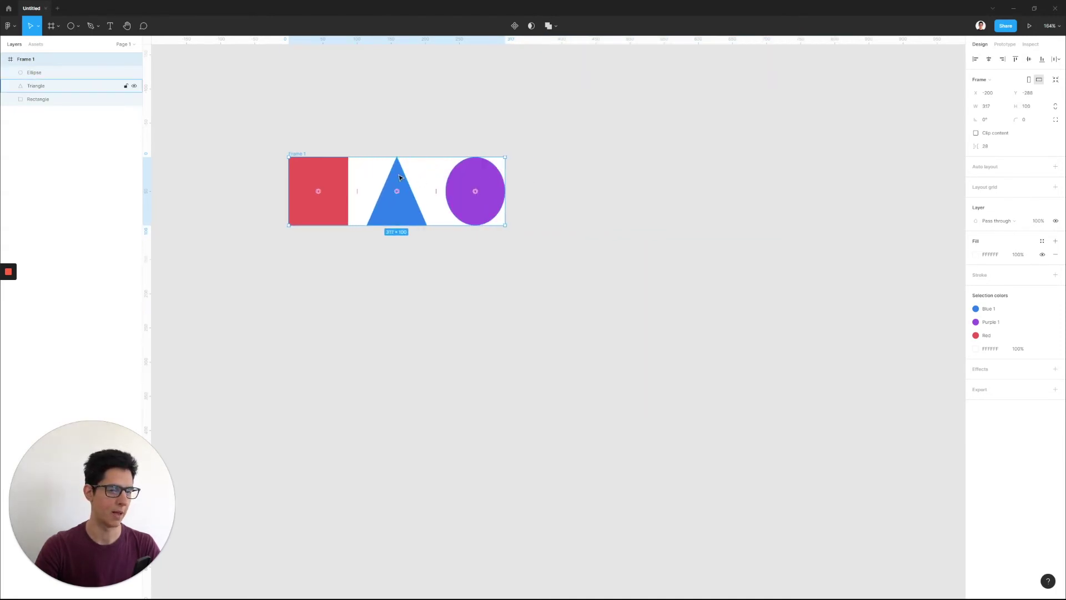
key("ctrl+z")
key("ctrl+z")
key("ctrl+z")
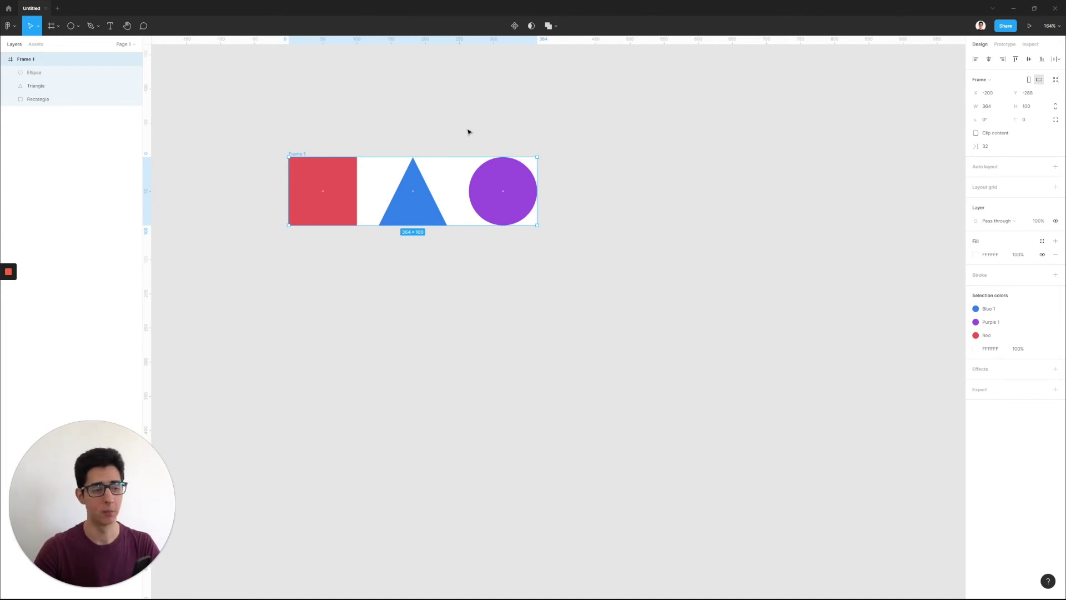
scroll(319, 148, "up", 5)
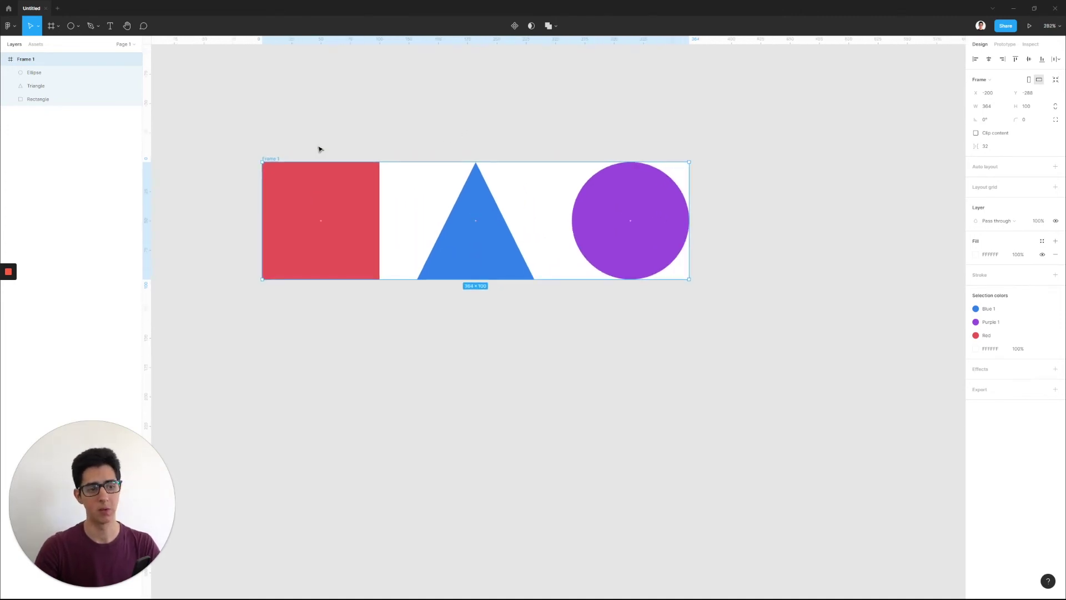
left_click(323, 215)
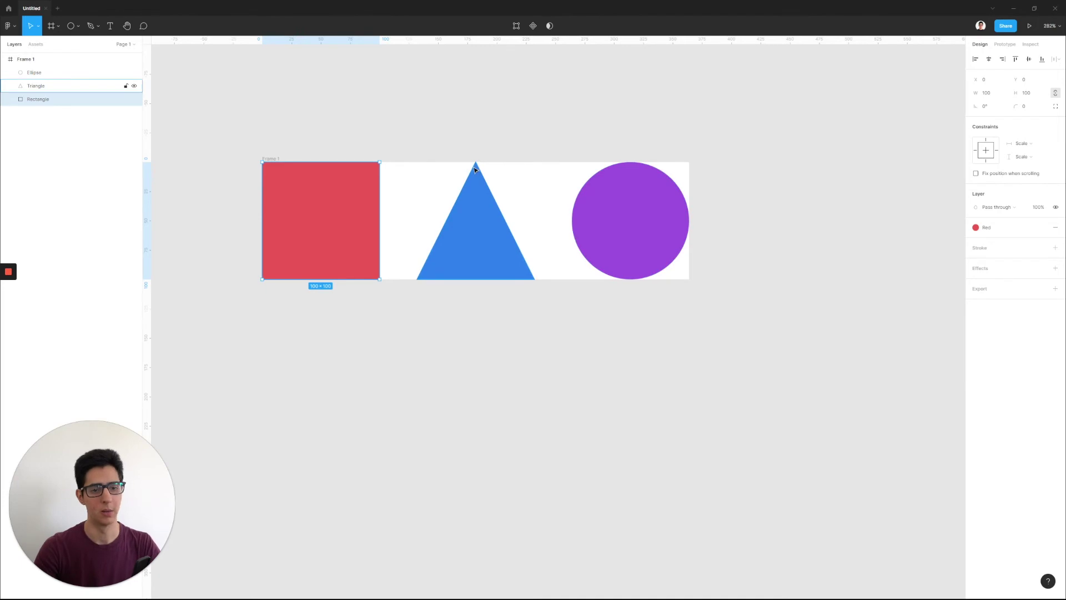
scroll(472, 166, "down", 1, "ctrl")
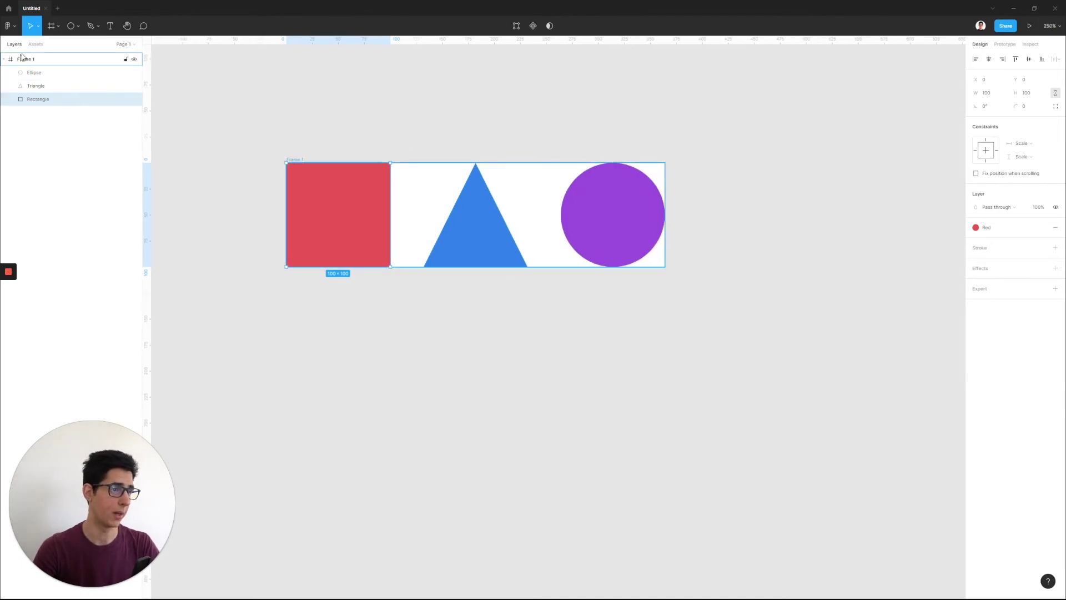
left_click(417, 115)
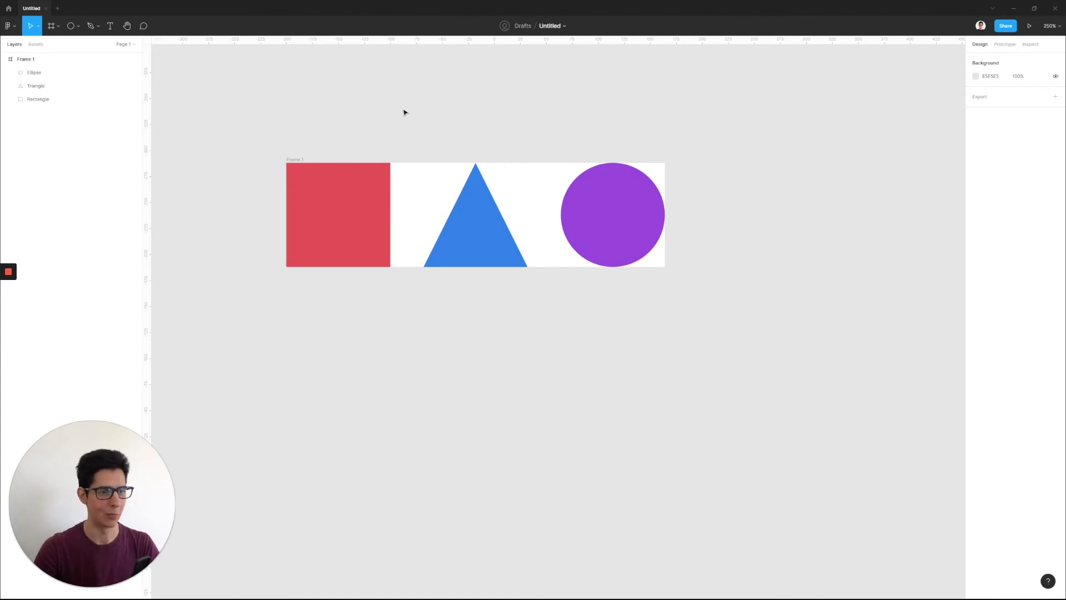
scroll(372, 112, "down", 2)
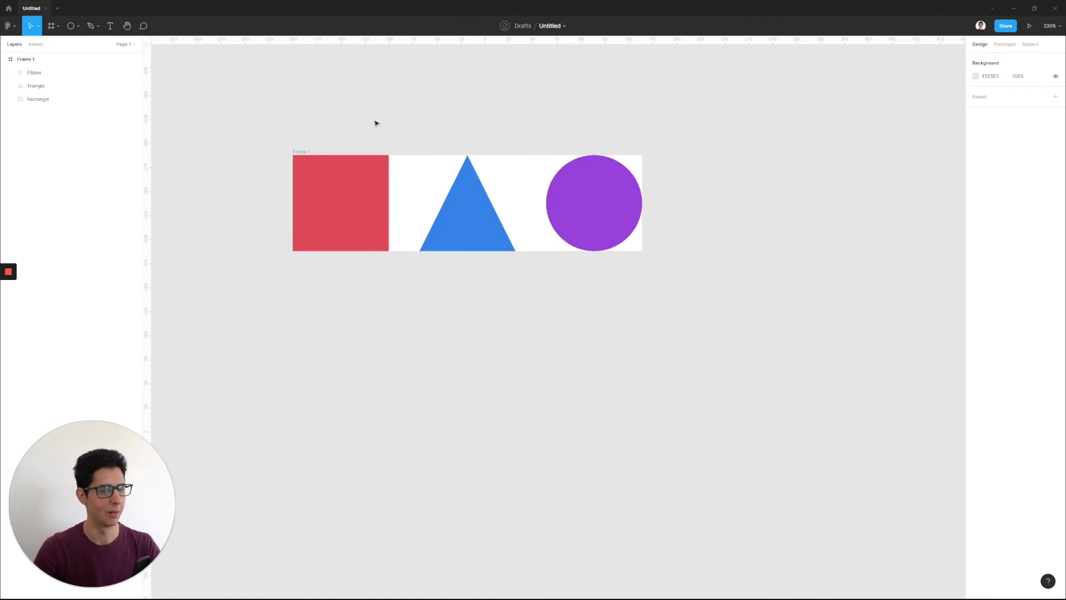
left_click(295, 153)
left_click(355, 211)
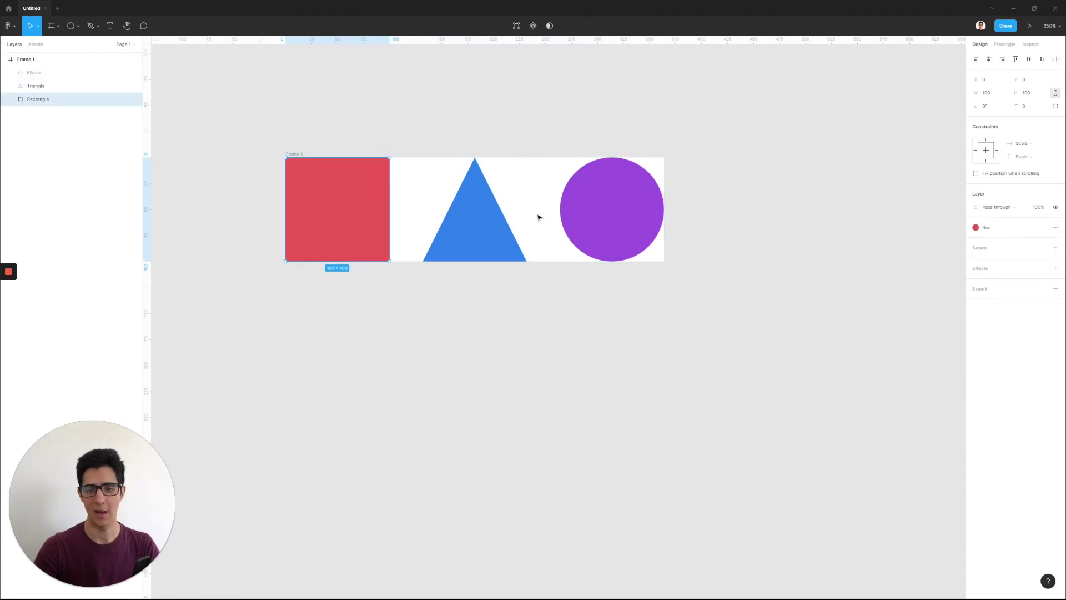
left_click(500, 217)
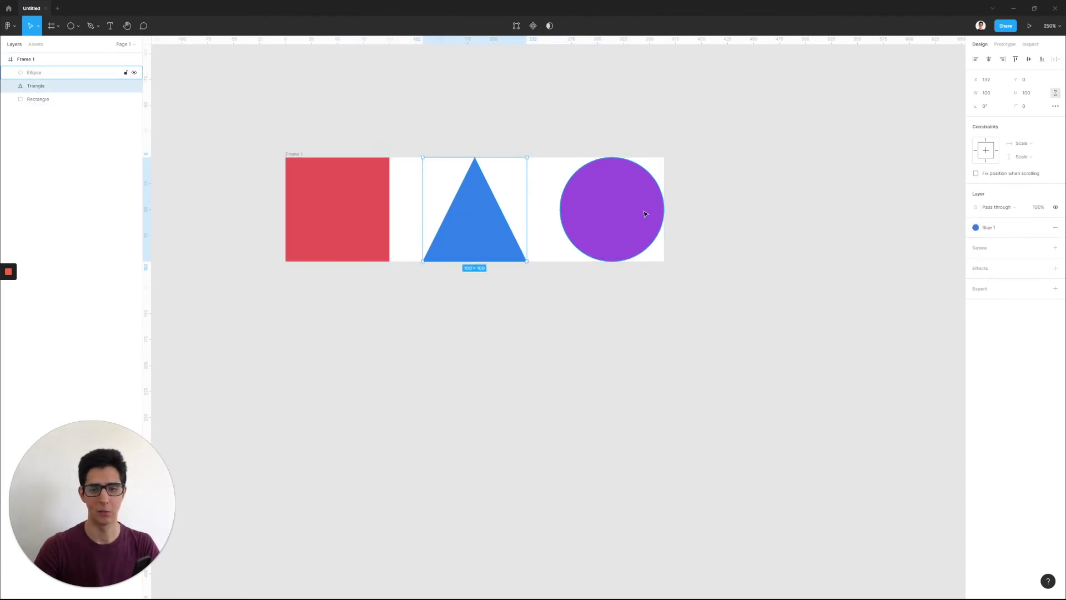
left_click(1021, 143)
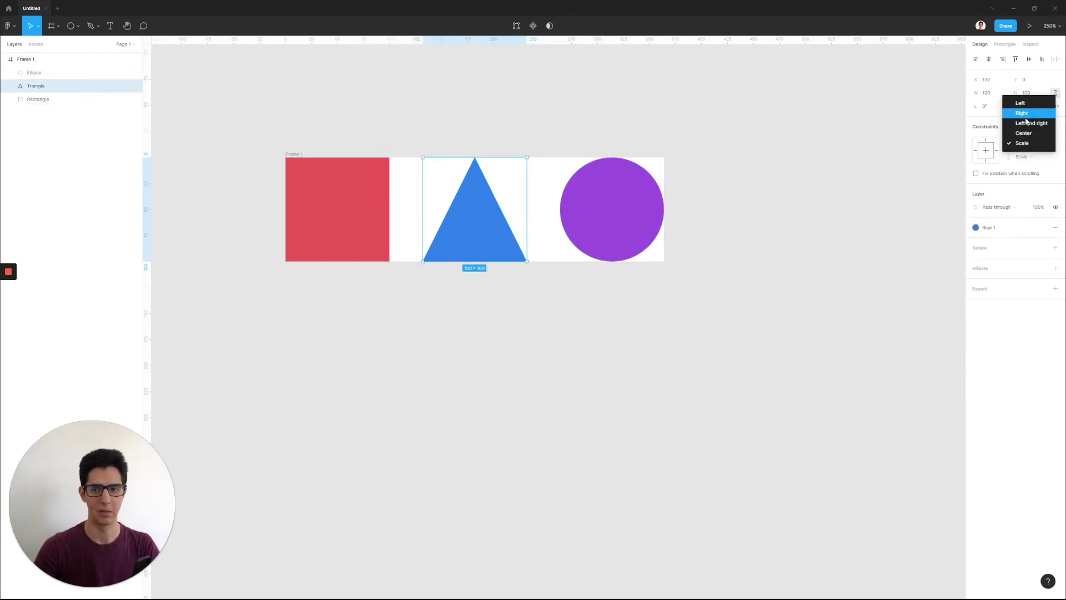
left_click(805, 156)
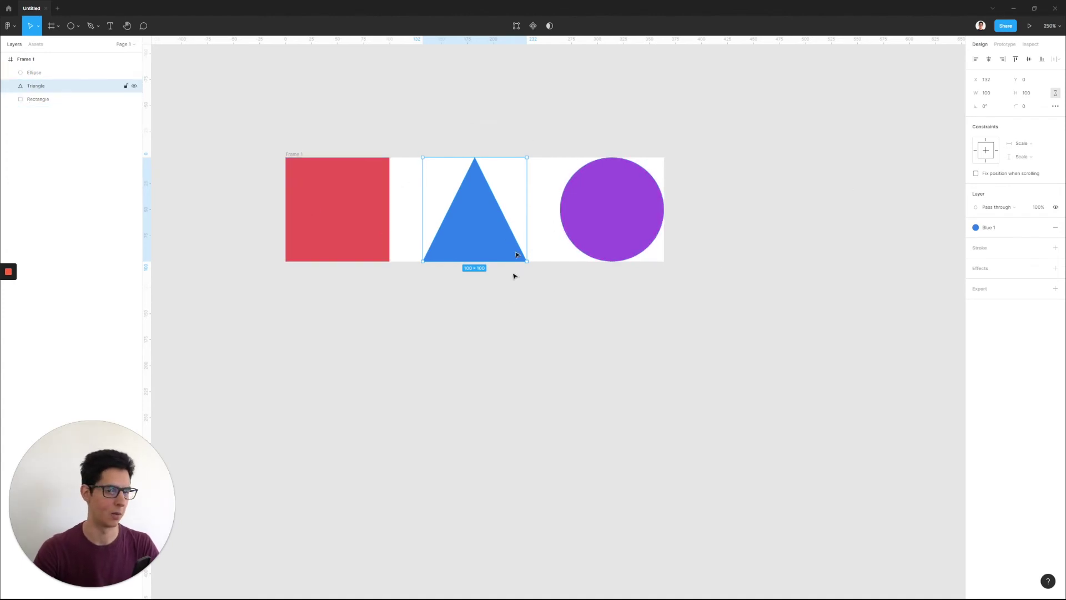
key("shift+Return")
key("shift+2")
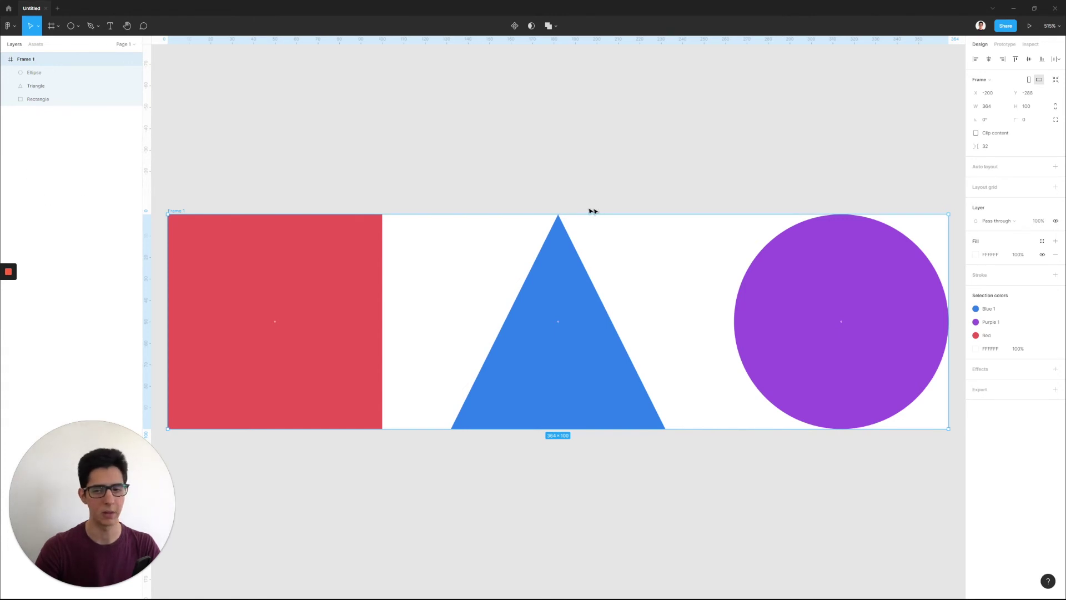
Add horizontal auto layout to Frame 1 and widen the spacing to 42, making it 384 × 100
left_click(1056, 167)
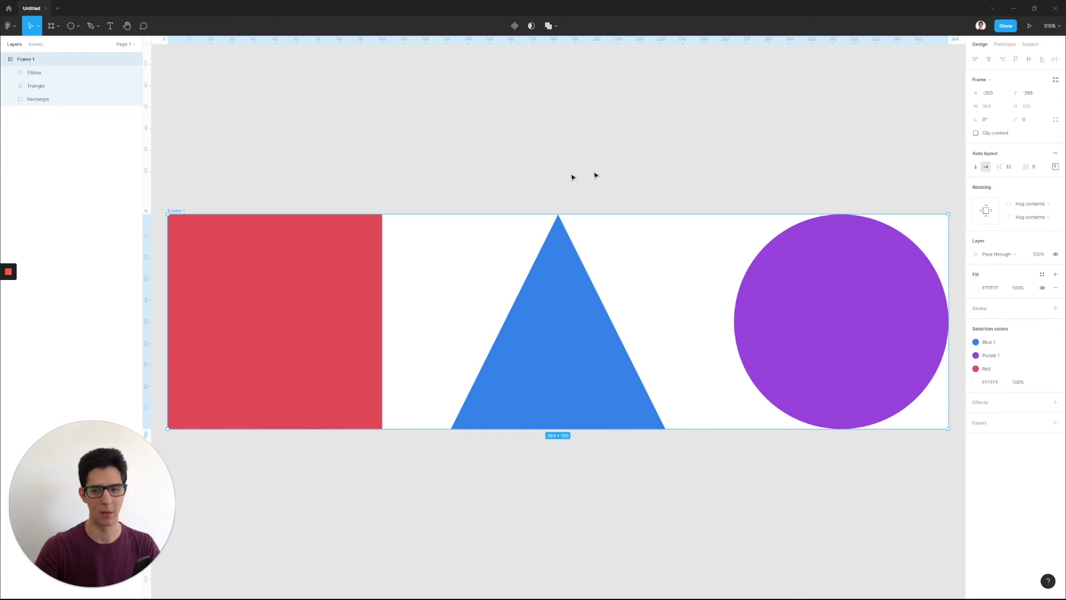
scroll(600, 167, "down", 1)
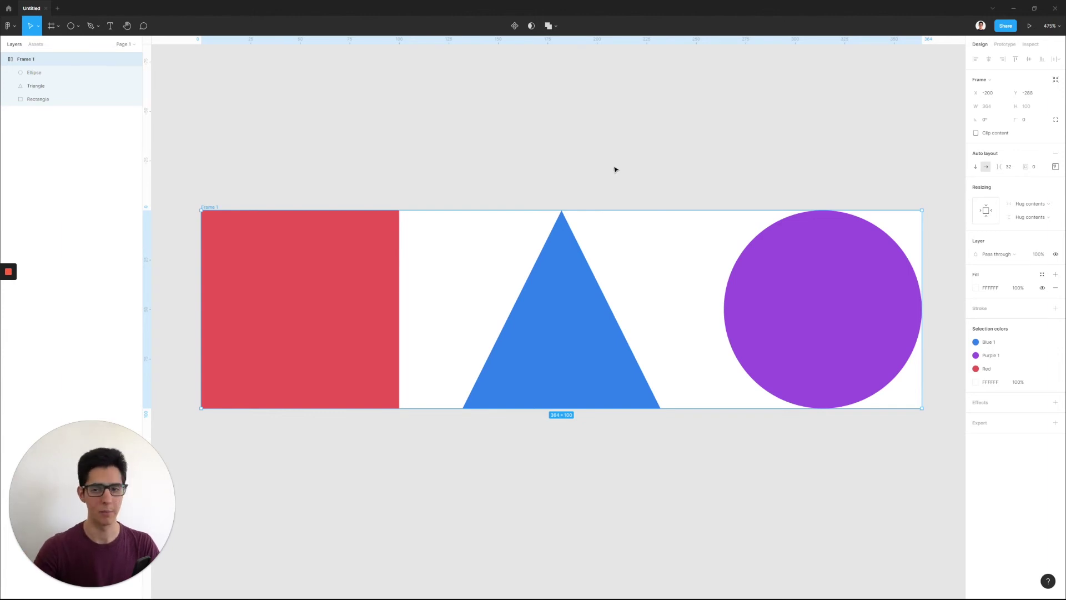
scroll(645, 126, "down", 7)
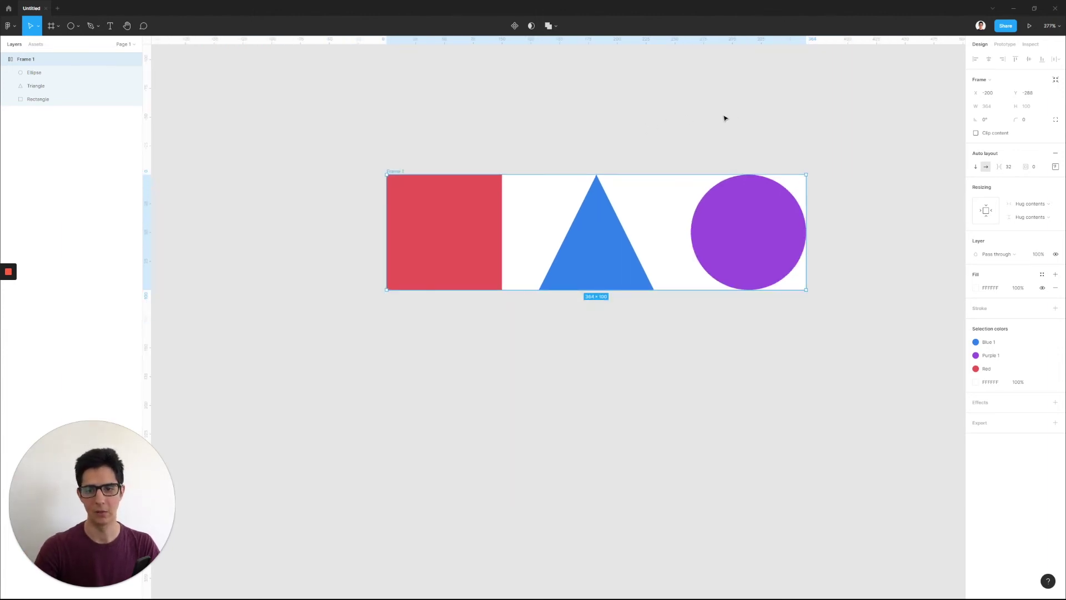
scroll(725, 118, "up", 1)
scroll(683, 159, "up", 1)
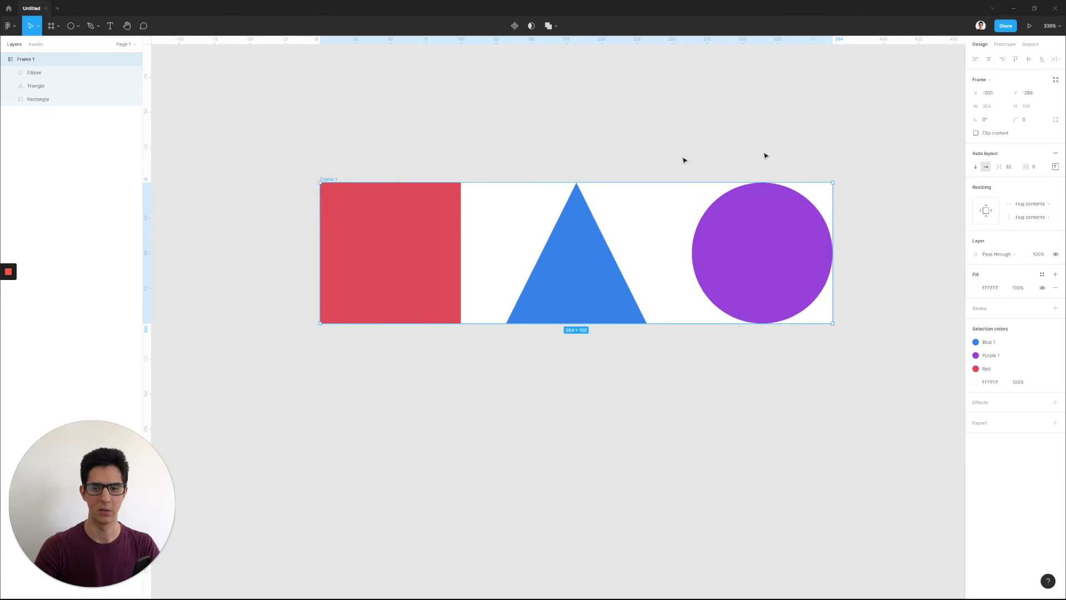
left_click(976, 167)
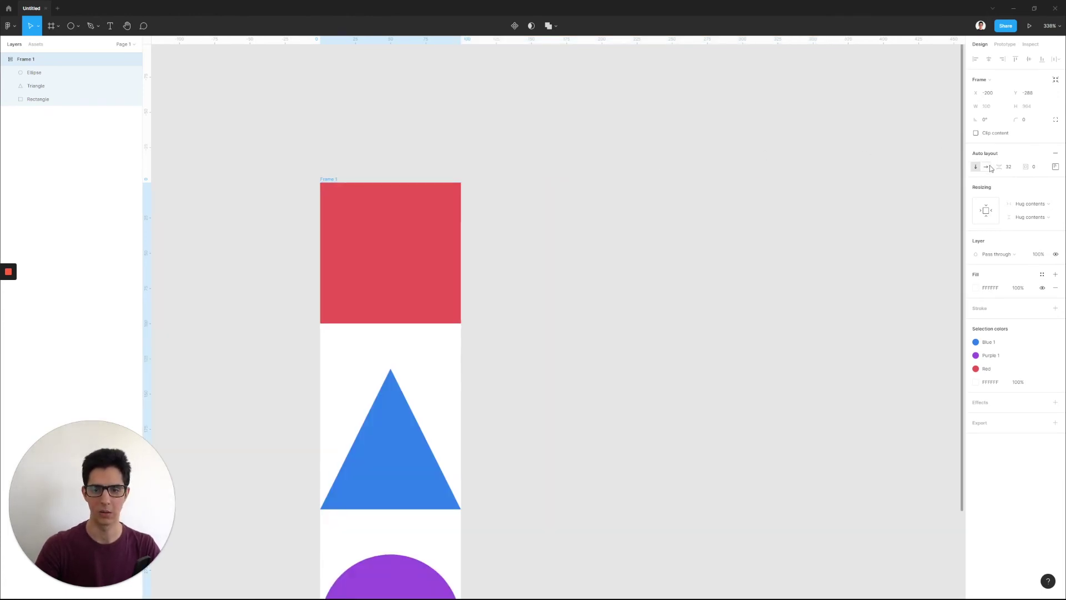
scroll(616, 298, "down", 3)
scroll(560, 267, "down", 3)
scroll(515, 234, "up", 1)
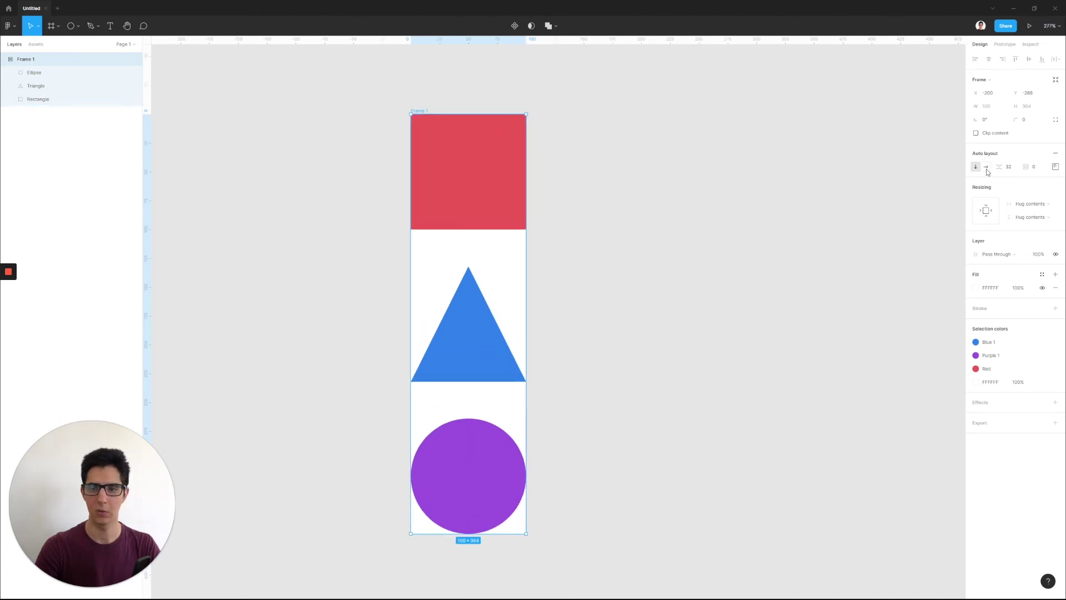
left_click(986, 167)
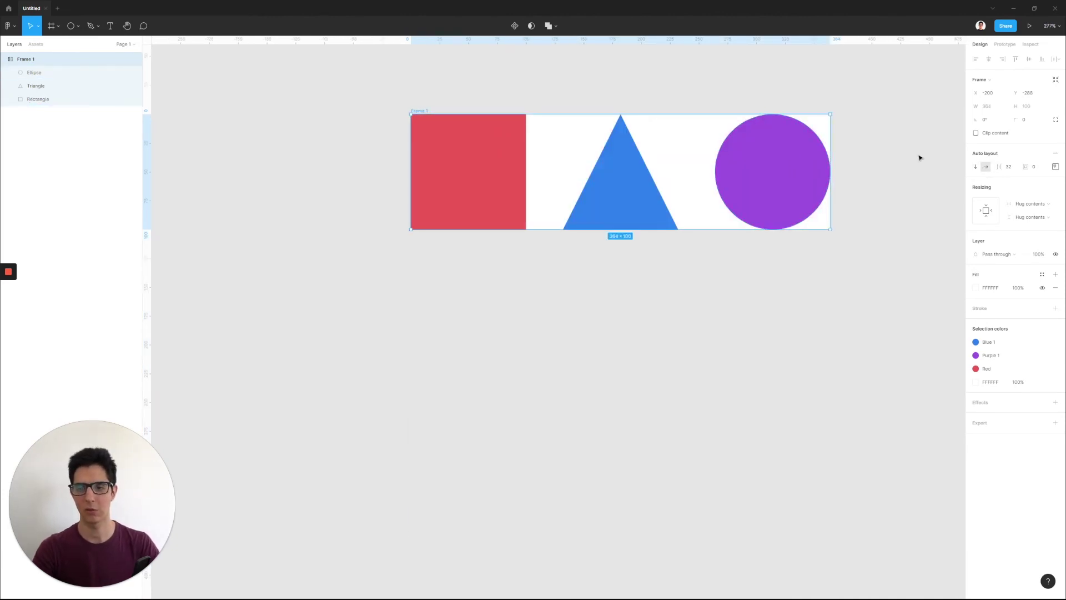
left_click_drag(844, 194, 744, 219)
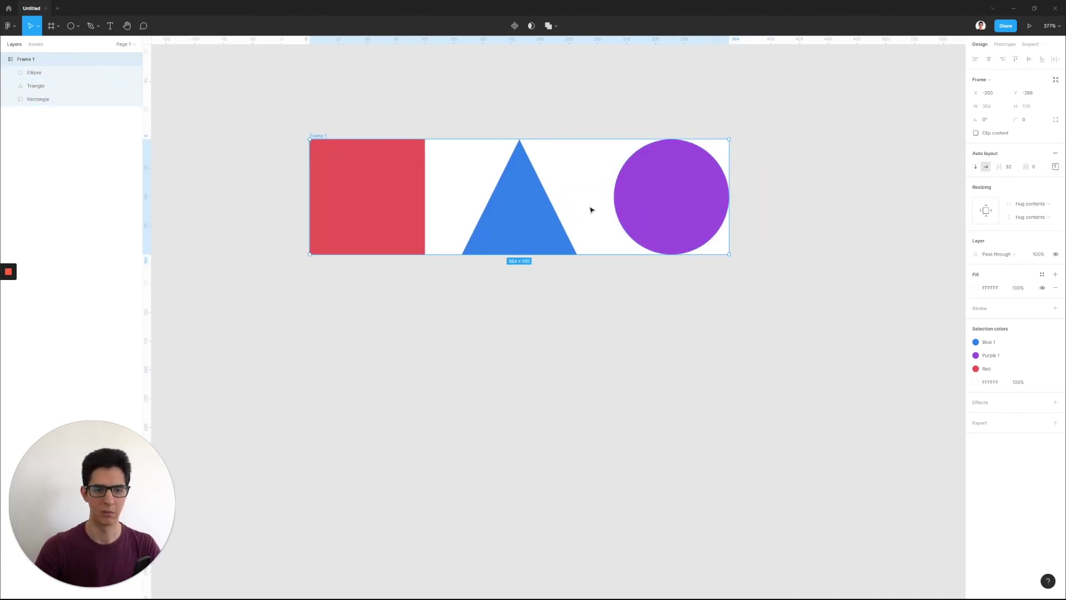
left_click_drag(999, 167, 1007, 169)
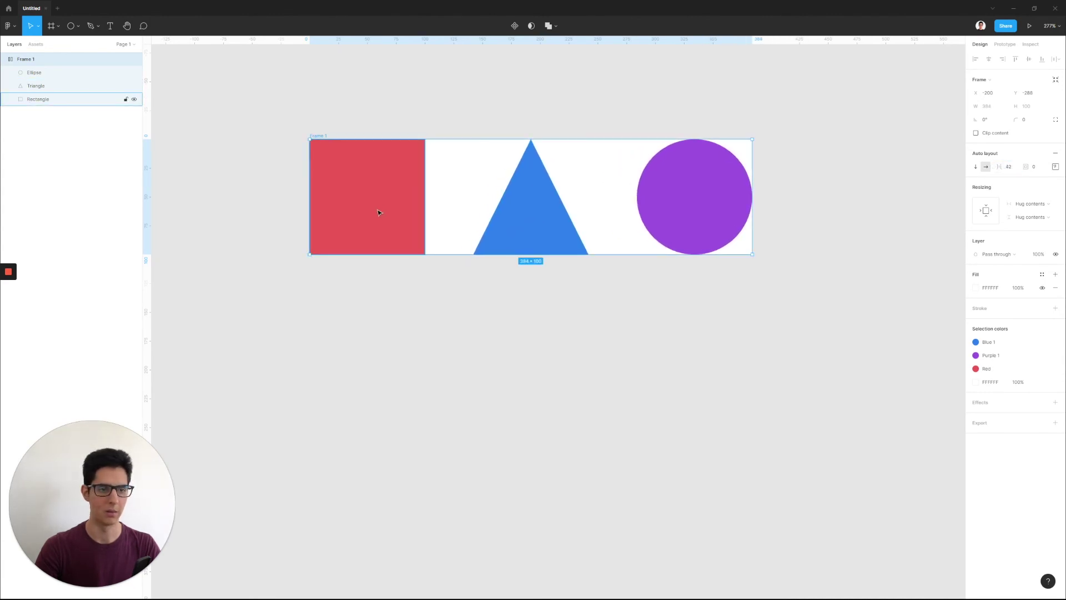
key("ctrl+z")
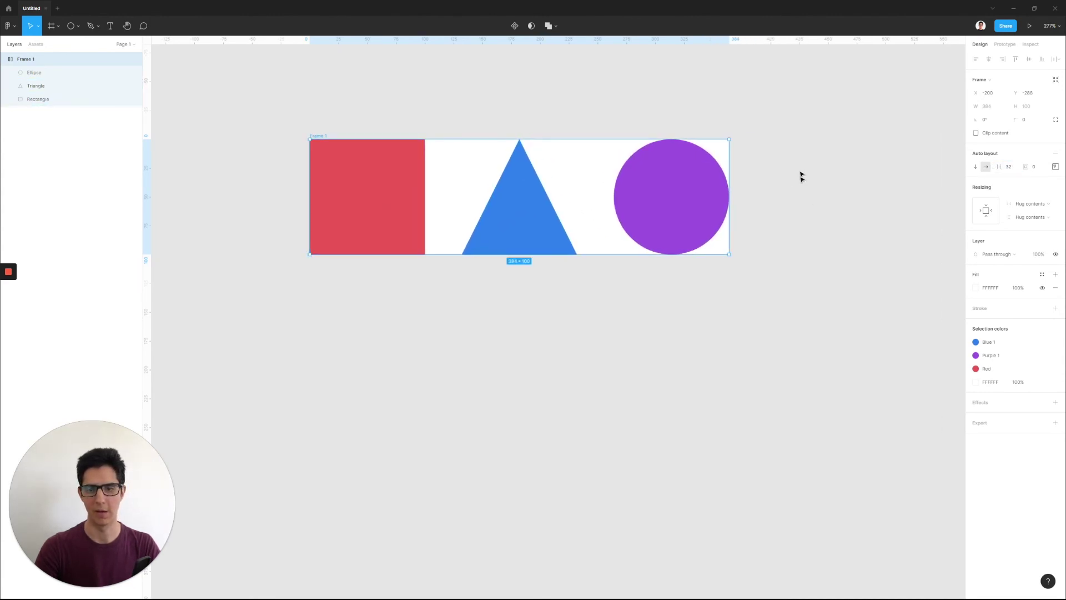
left_click(1042, 170)
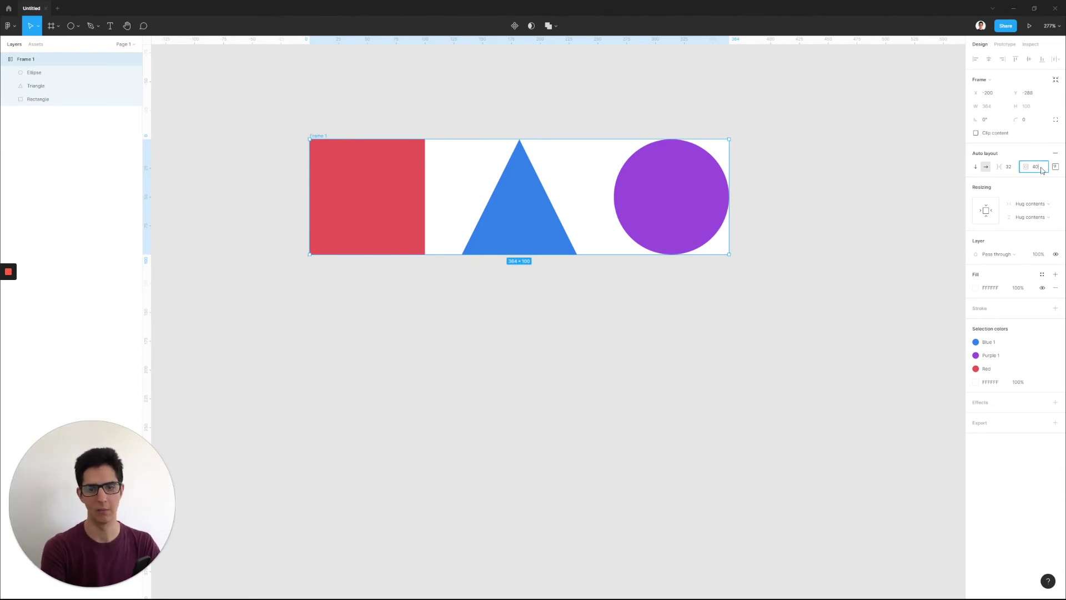
key("Return")
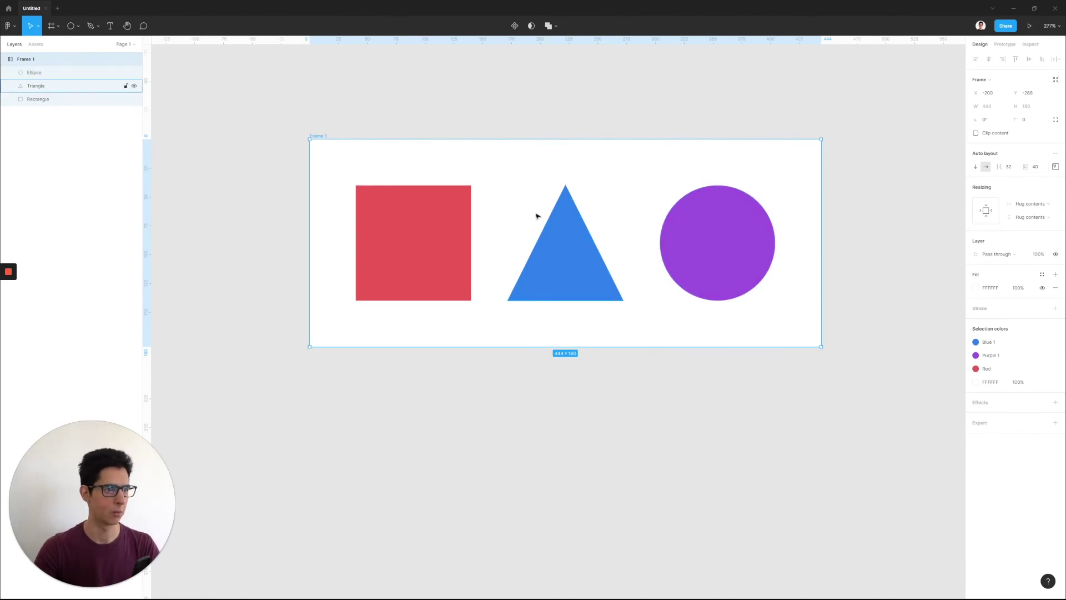
left_click(416, 205)
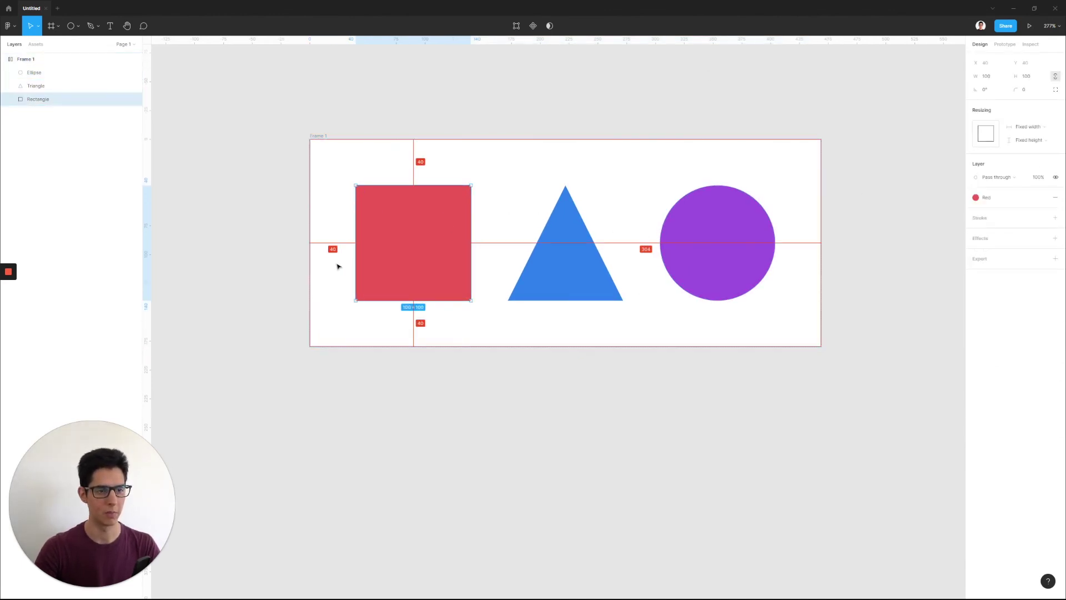
left_click(310, 135)
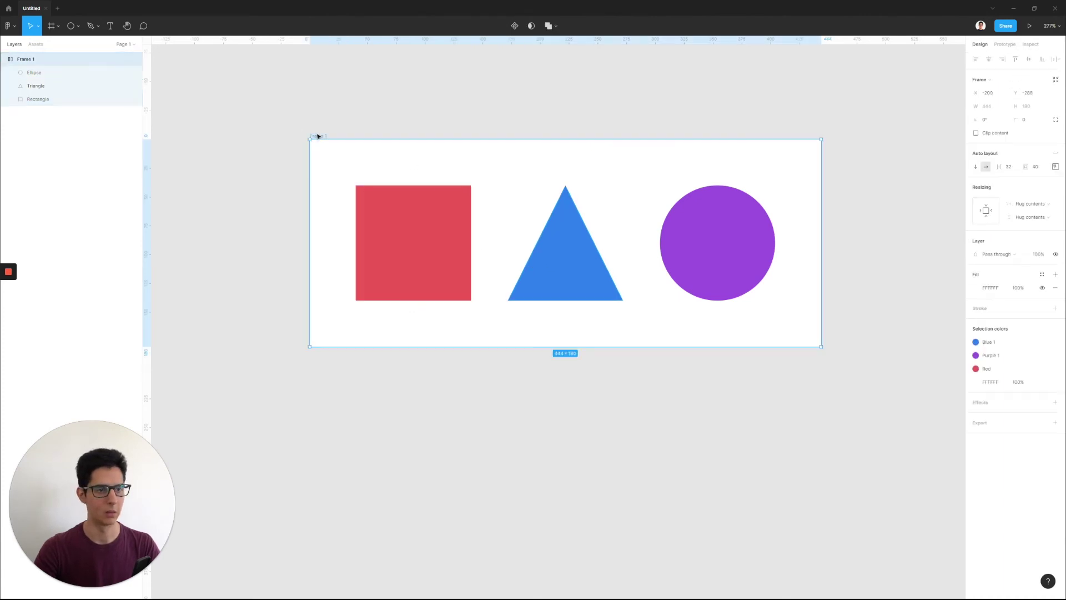
left_click(1008, 166)
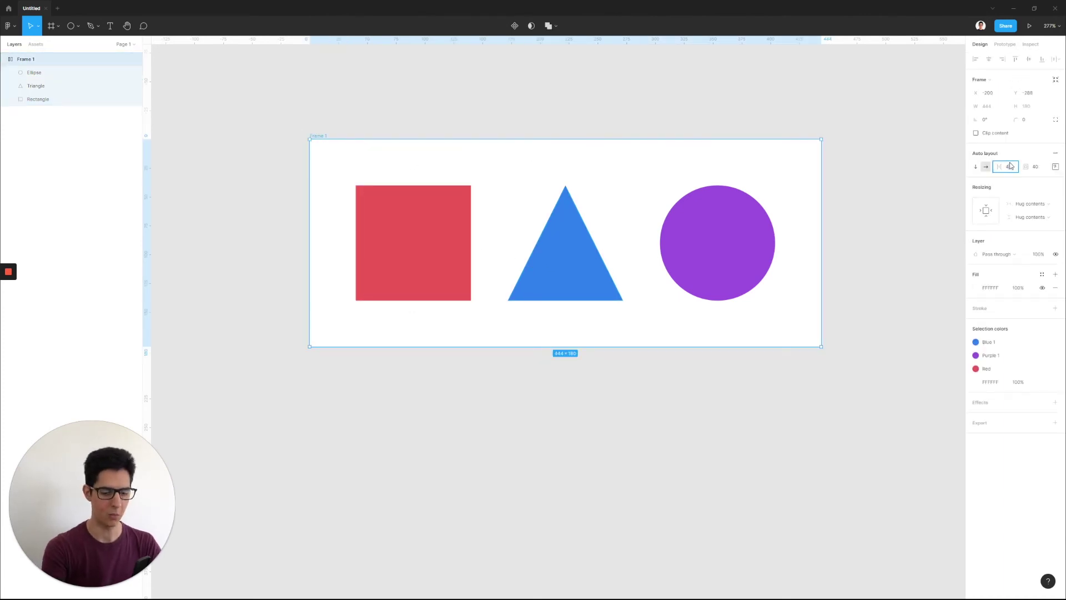
key("Return")
left_click(559, 268)
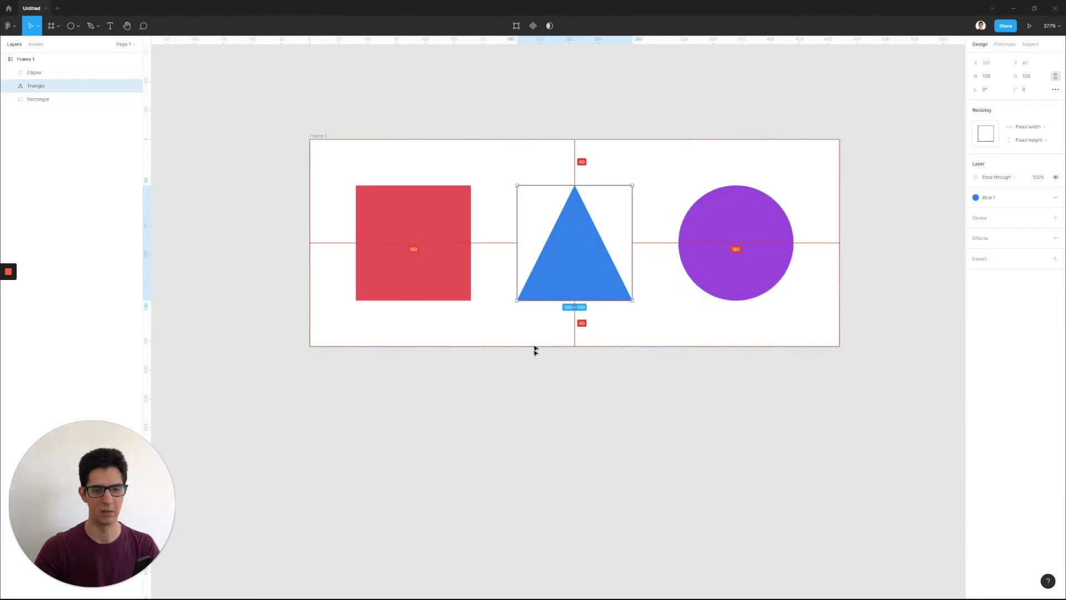
scroll(754, 166, "down", 3)
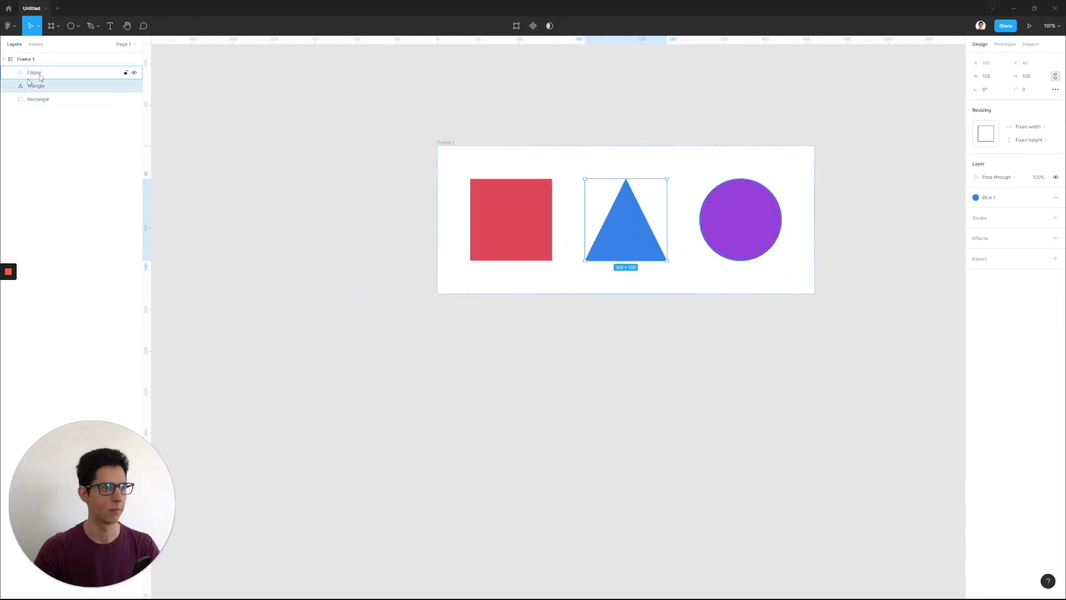
scroll(572, 191, "right", 3)
Set Frame 1's padding to 20 top and 60 bottom, with centre alignment of its shapes
left_click(350, 156)
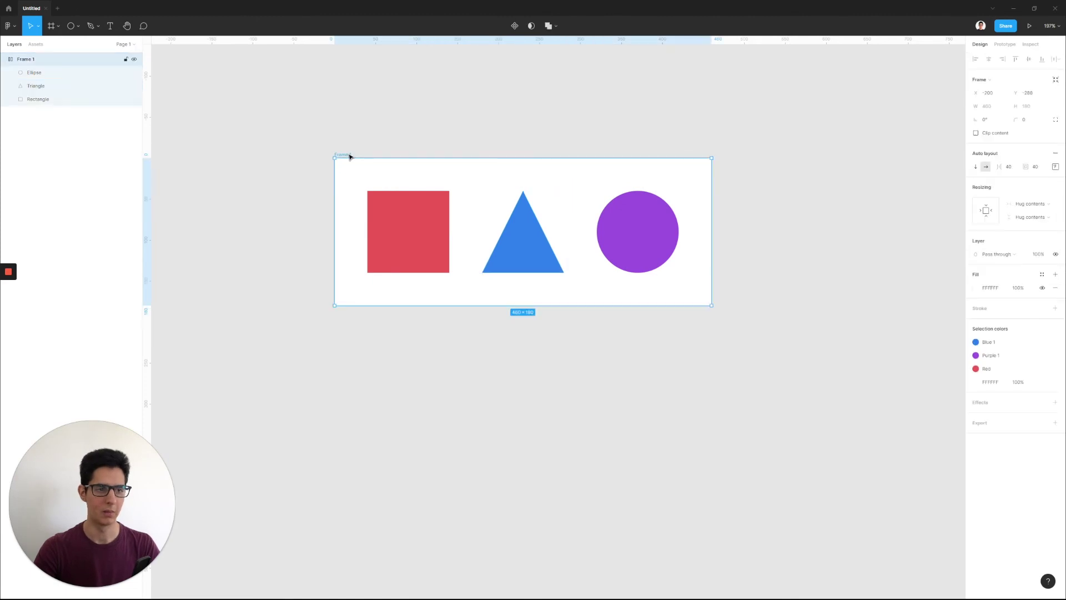
left_click(1055, 166)
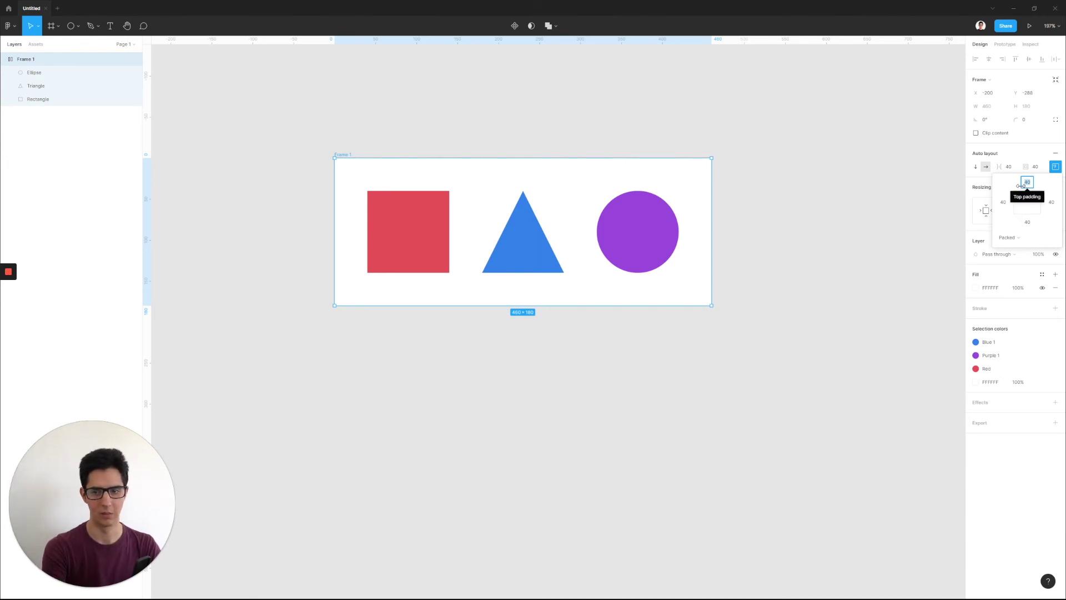
type("4")
key("Return")
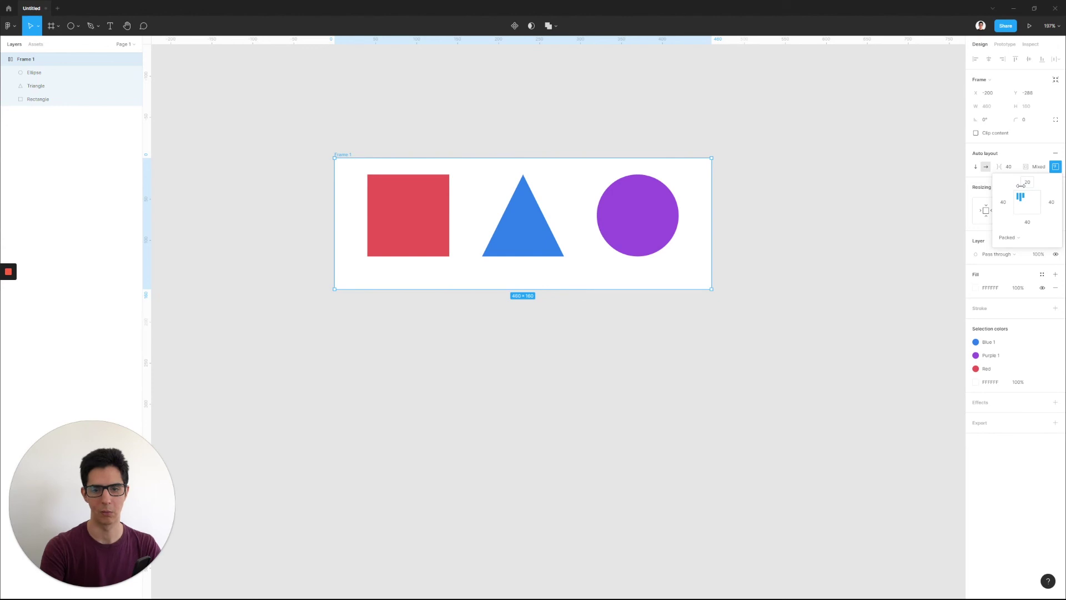
left_click(1022, 227)
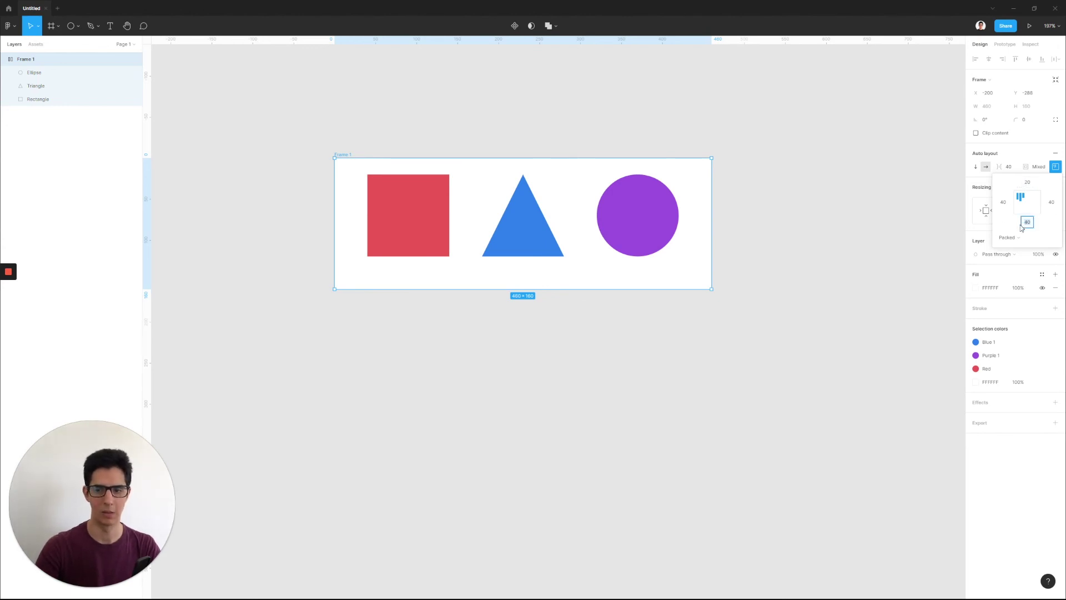
key("Return")
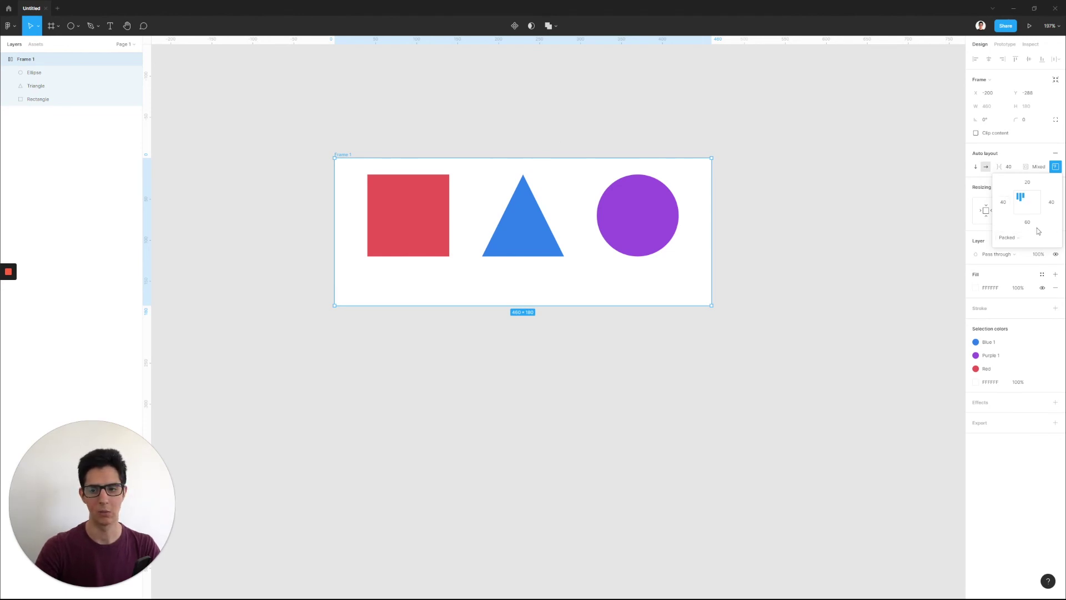
left_click(1034, 196)
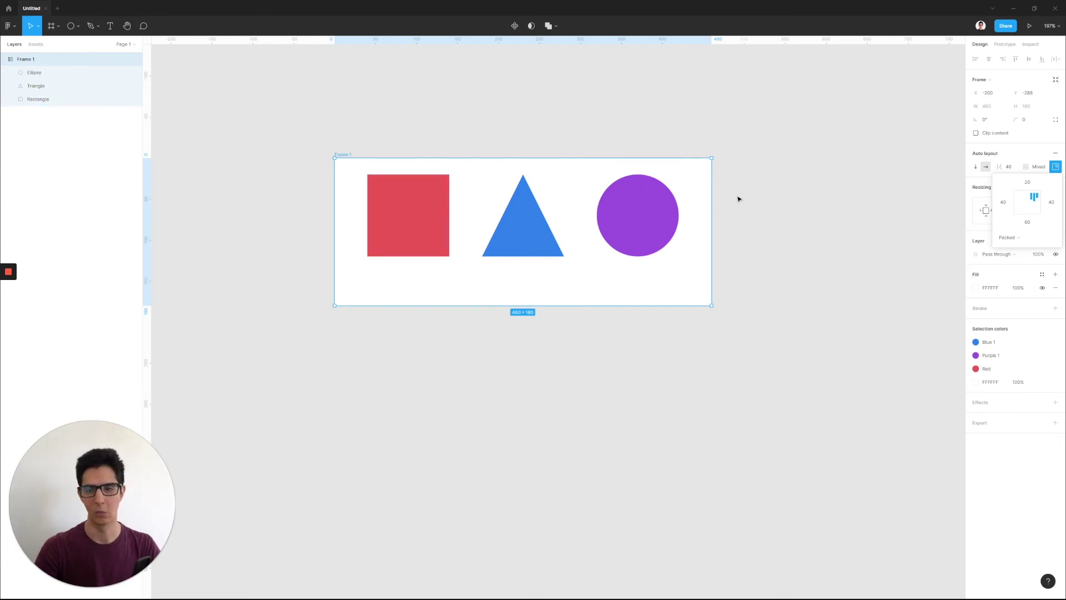
left_click(1027, 201)
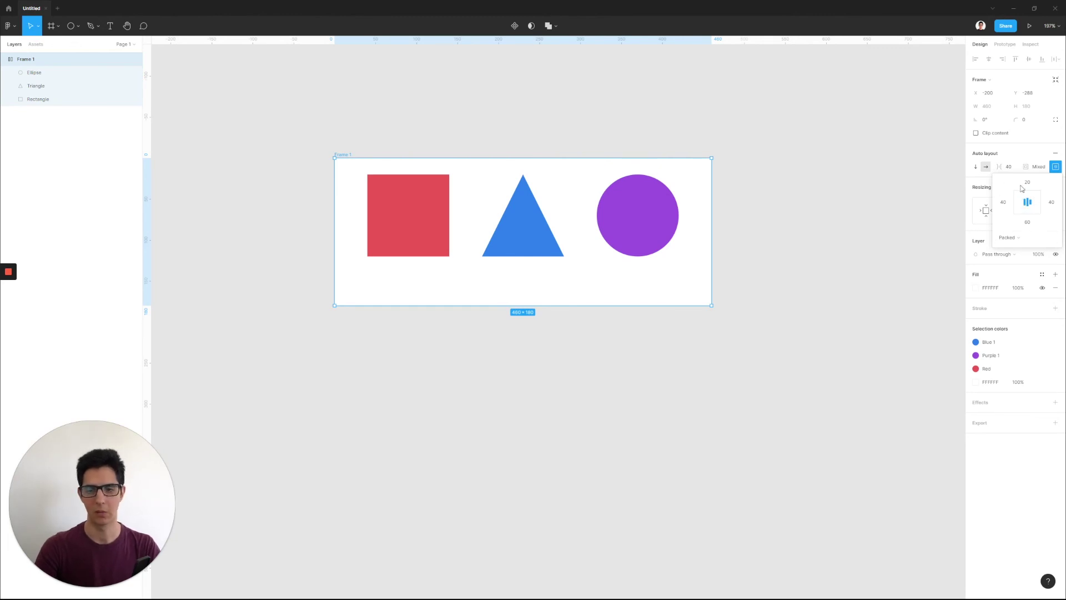
Shrink the purple circle to 56 × 56
scroll(882, 190, "up", 2)
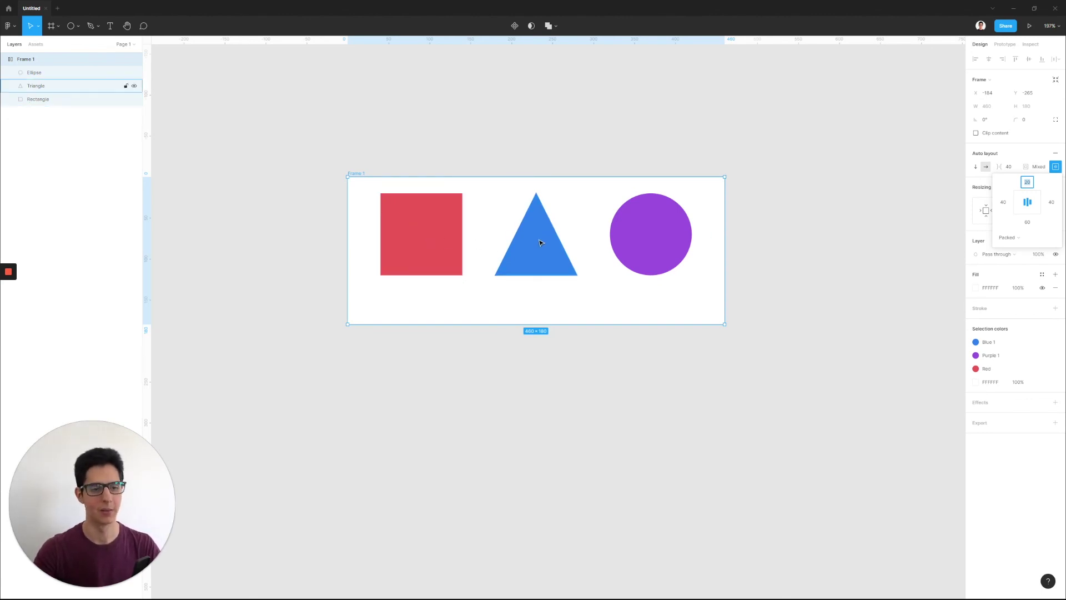
left_click(648, 238)
scroll(667, 244, "up", 5)
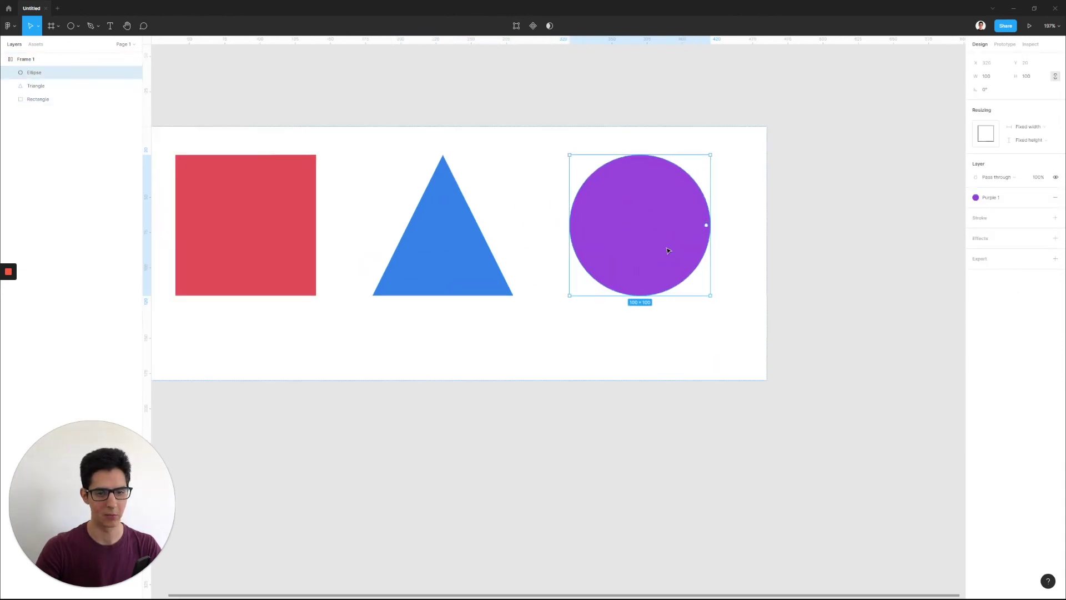
key("alt")
left_click_drag(709, 298, 661, 265)
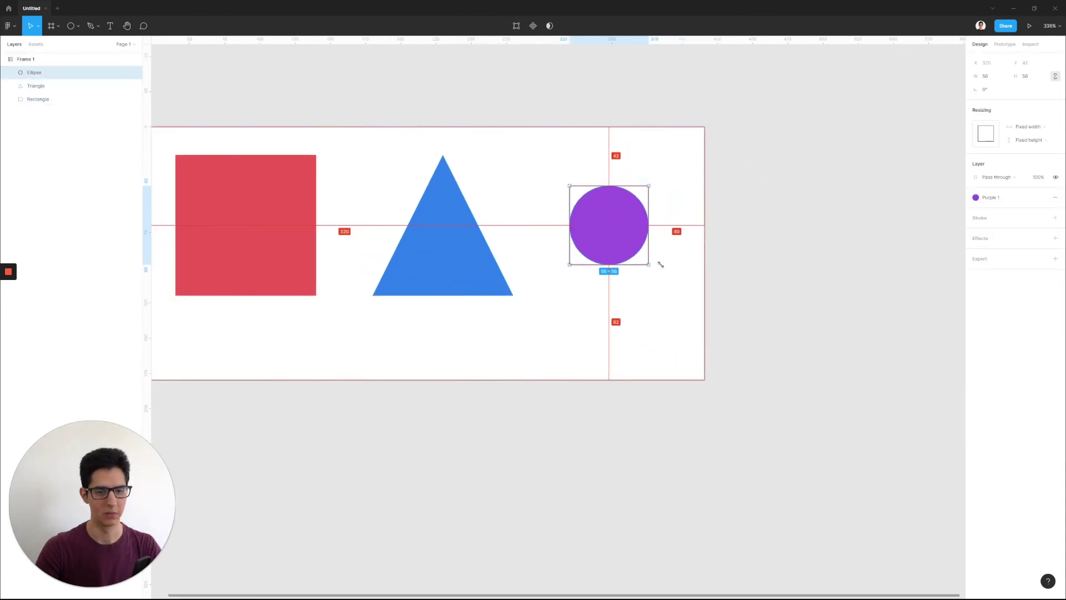
Enlarge the blue triangle to 160 × 160, making Frame 1 476 × 240
left_click(222, 216)
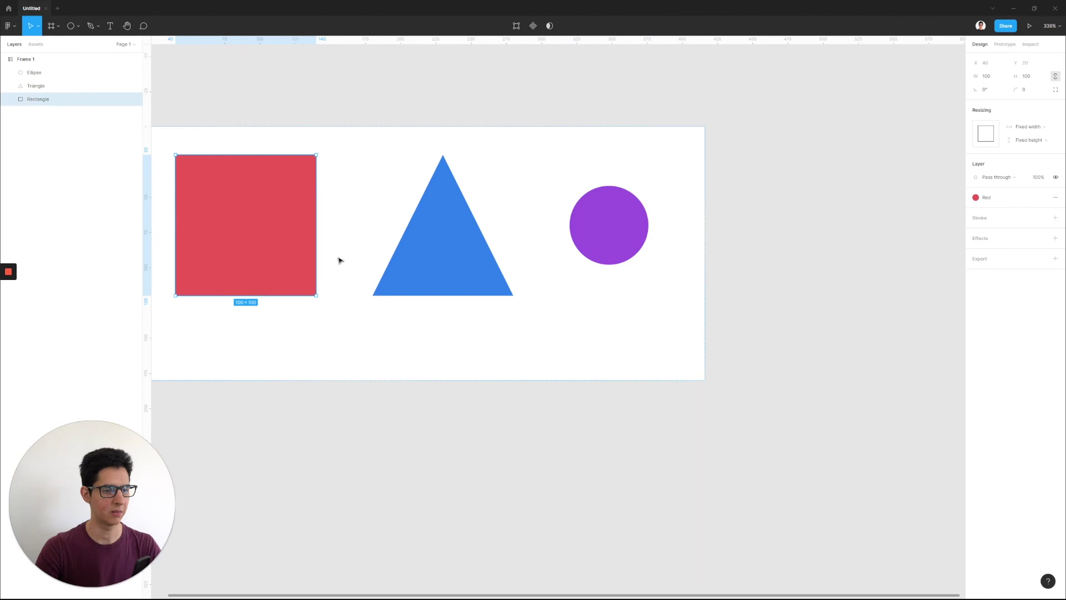
scroll(469, 216, "left", 5)
left_click(609, 227)
scroll(609, 227, "down", 3)
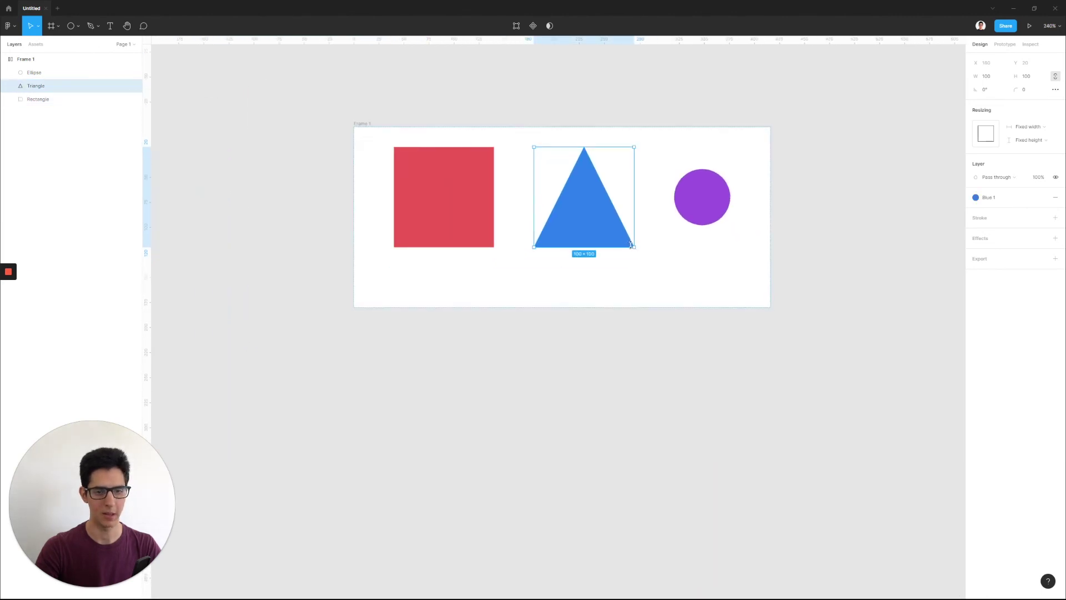
left_click_drag(631, 244, 669, 266)
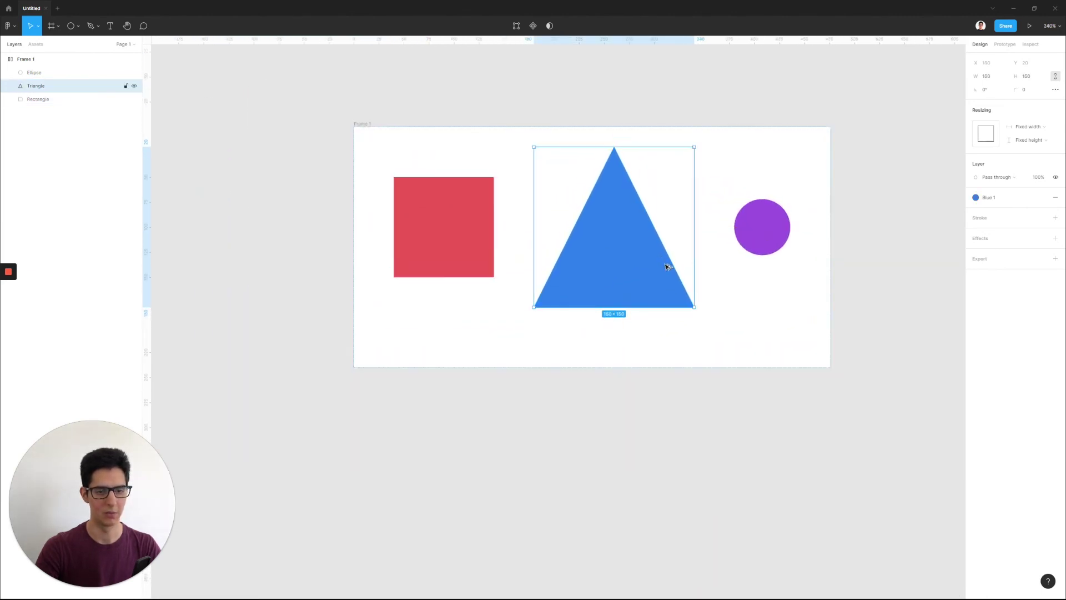
left_click(365, 124)
scroll(662, 200, "right", 3)
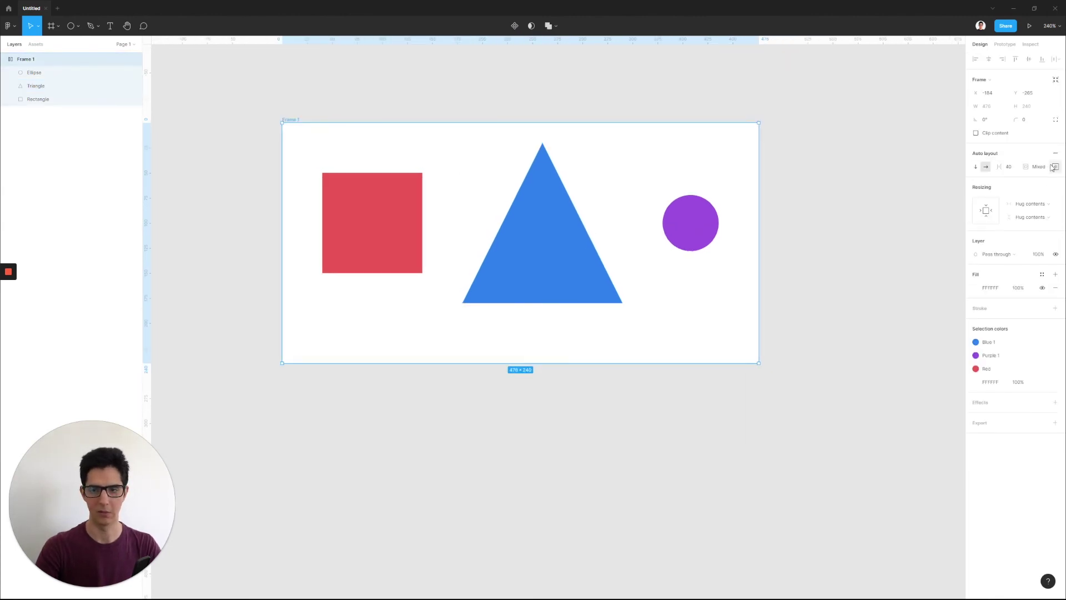
Compare top, bottom and centre alignment, and keep bottom alignment for Frame 1's shapes
left_click(1052, 168)
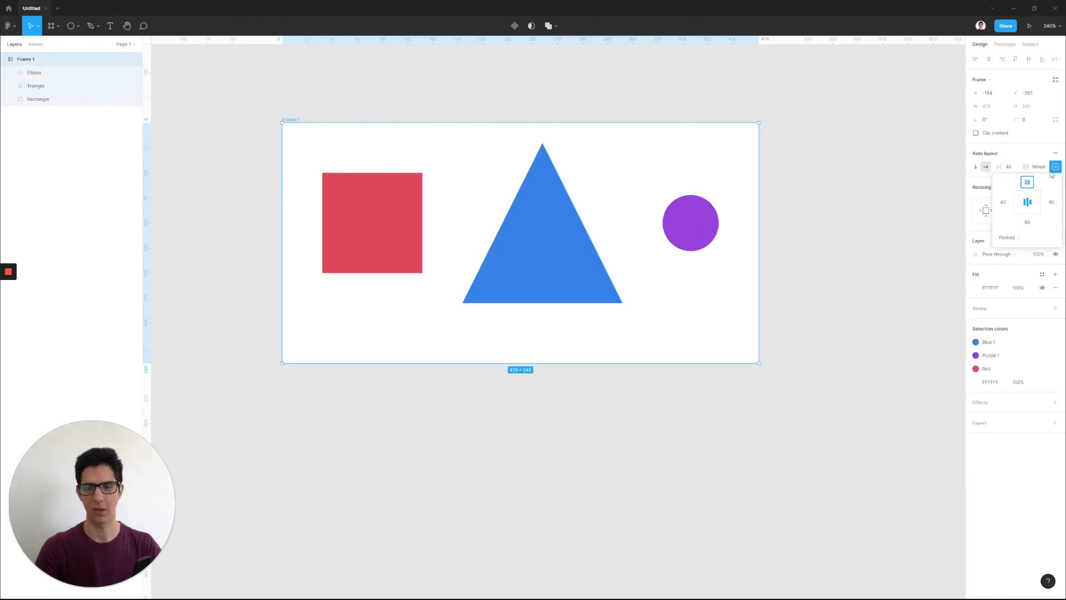
left_click(1020, 197)
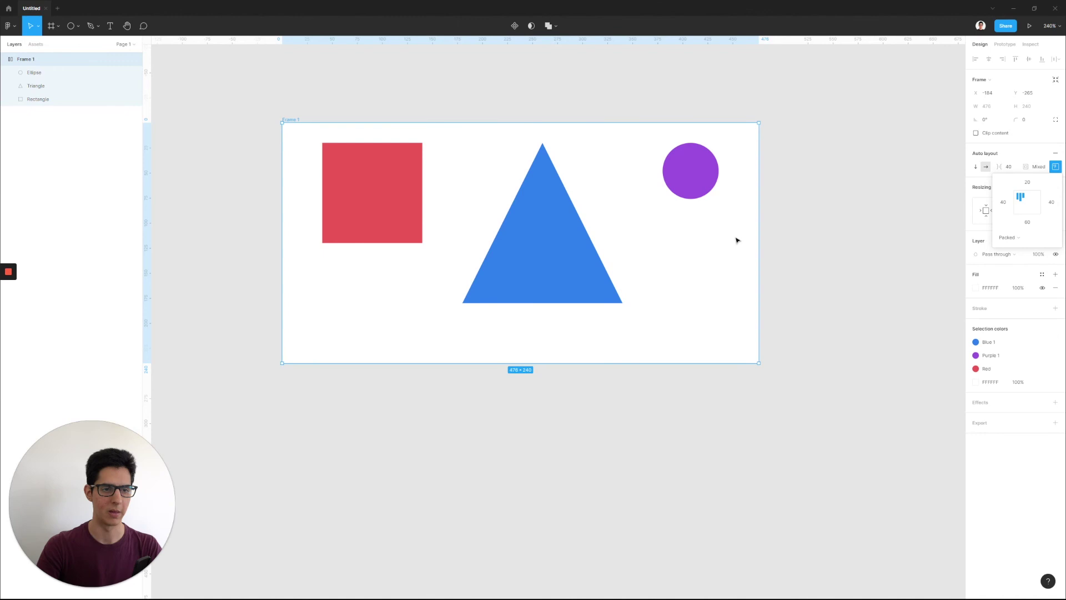
left_click(1020, 208)
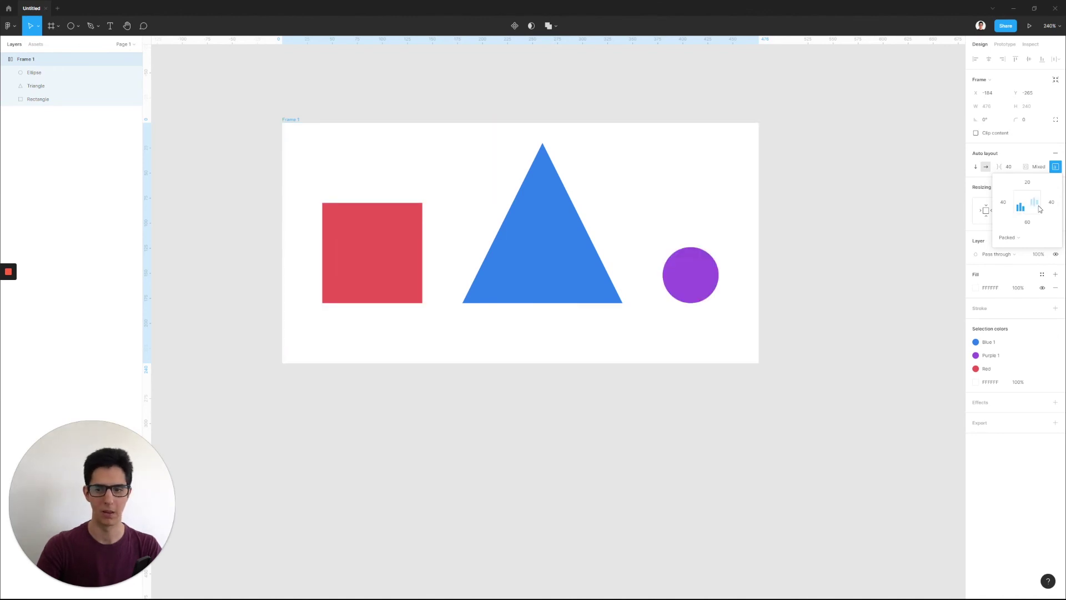
left_click(1021, 202)
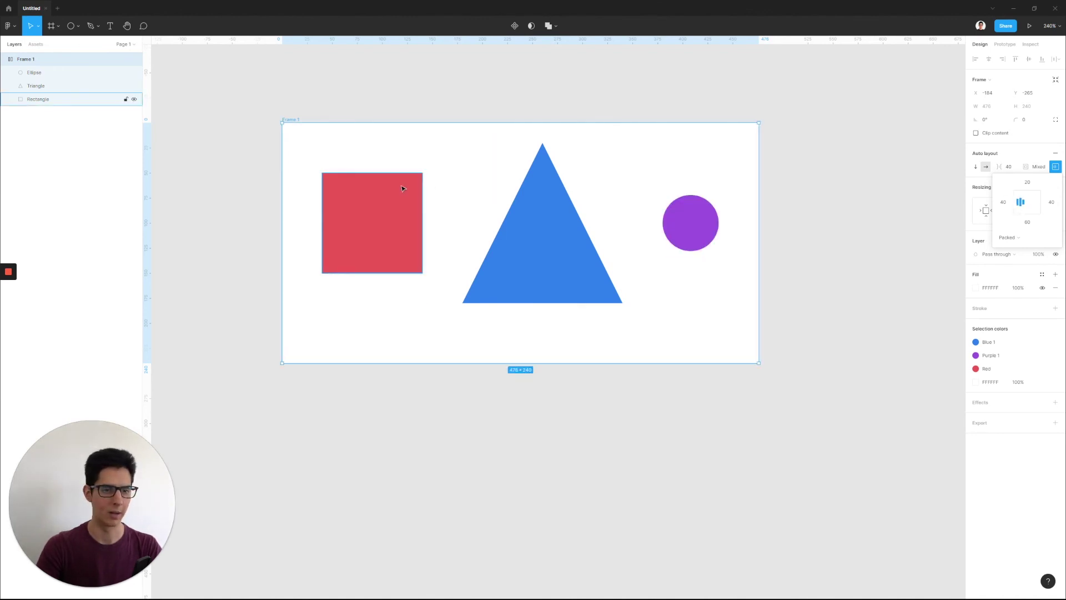
left_click(1021, 196)
left_click(1028, 209)
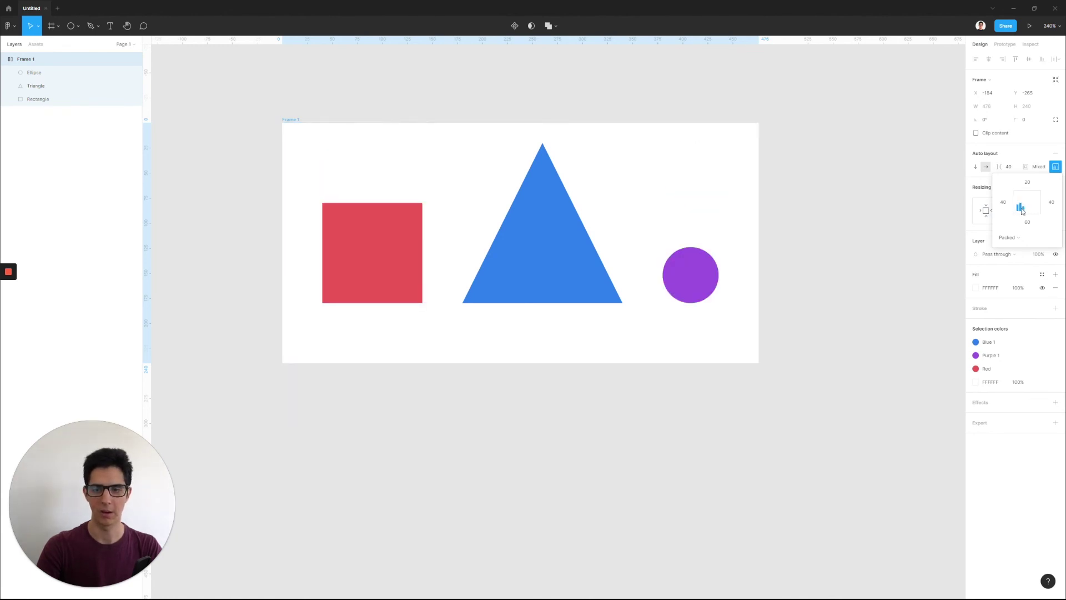
left_click(1057, 166)
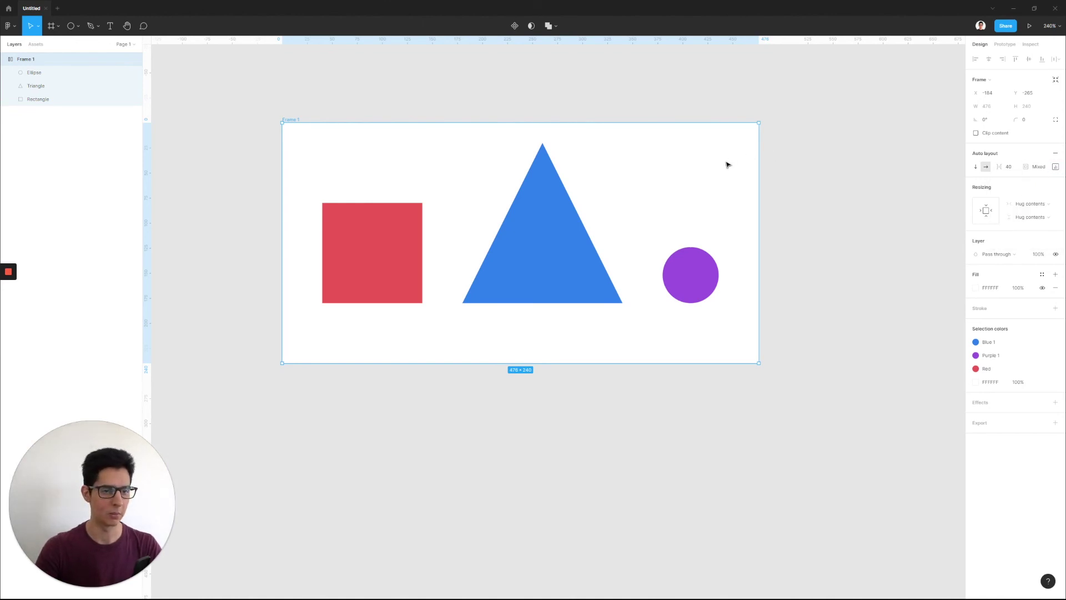
Paste two copies of the small purple circle into Frame 1's row
scroll(433, 173, "down", 3)
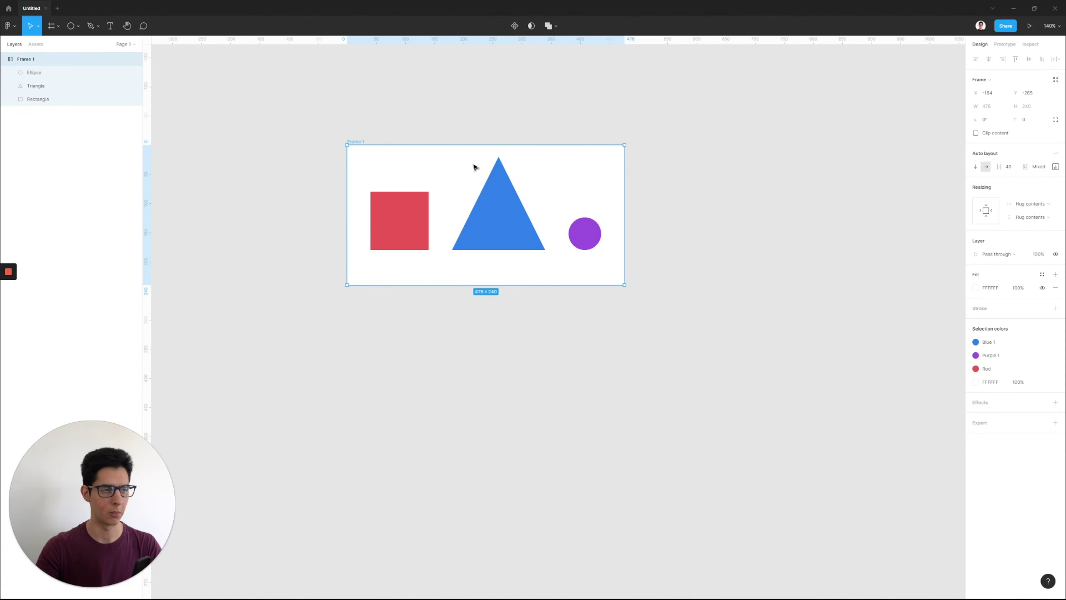
scroll(475, 163, "up", 3)
left_click(495, 115)
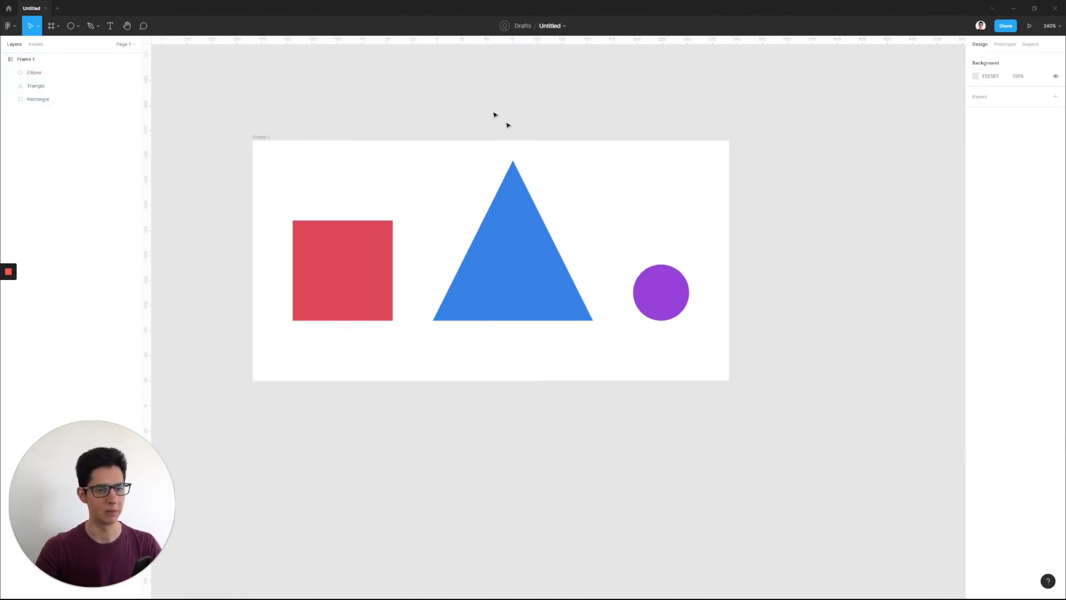
scroll(516, 161, "down", 2)
left_click(515, 260)
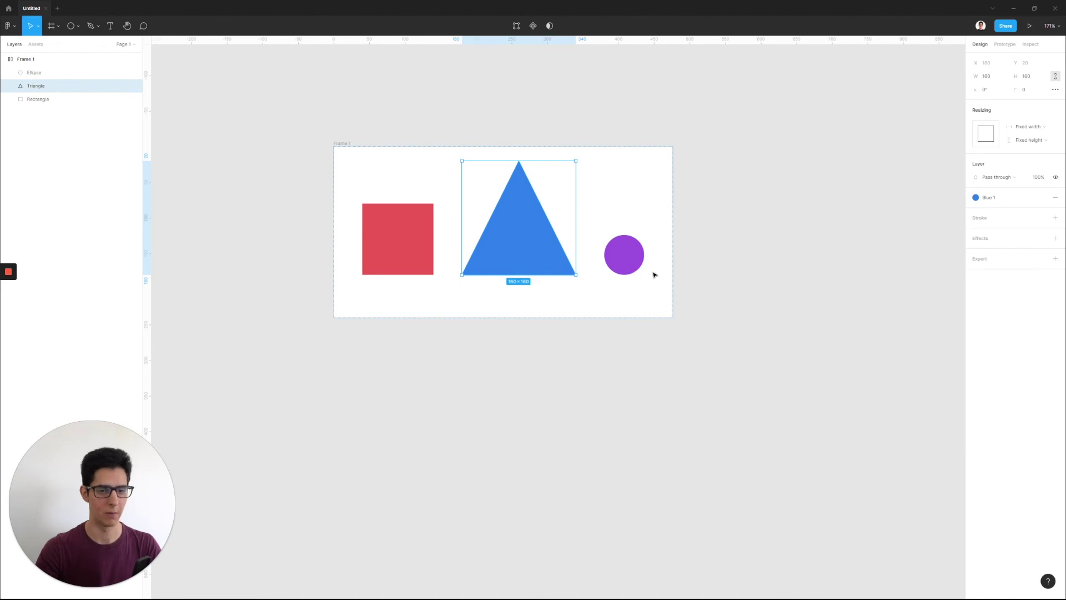
left_click(624, 254)
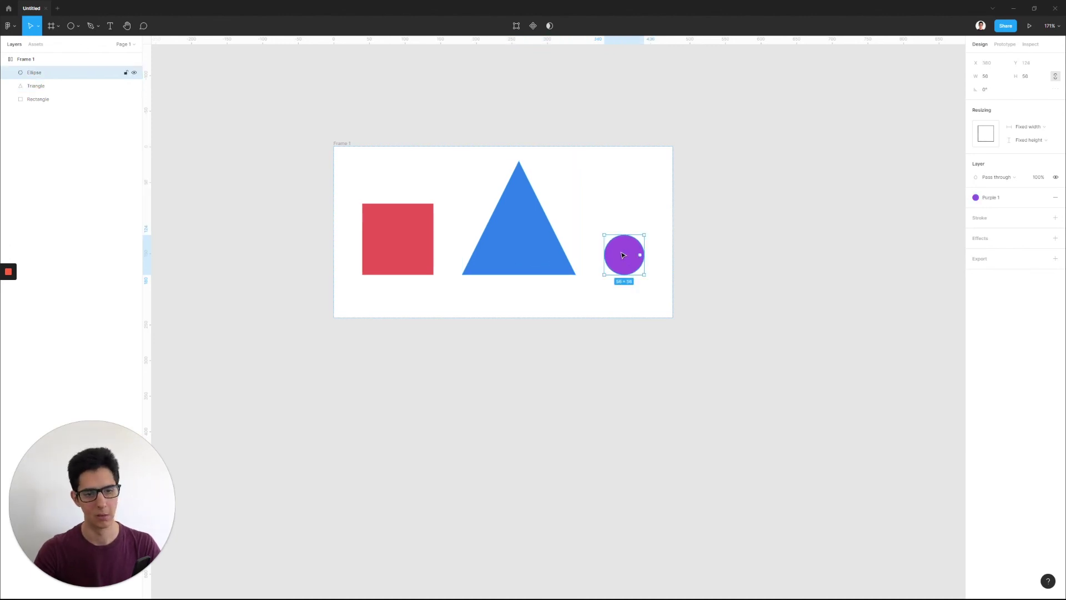
key("ctrl+v")
key("ctrl+v")
left_click(413, 237)
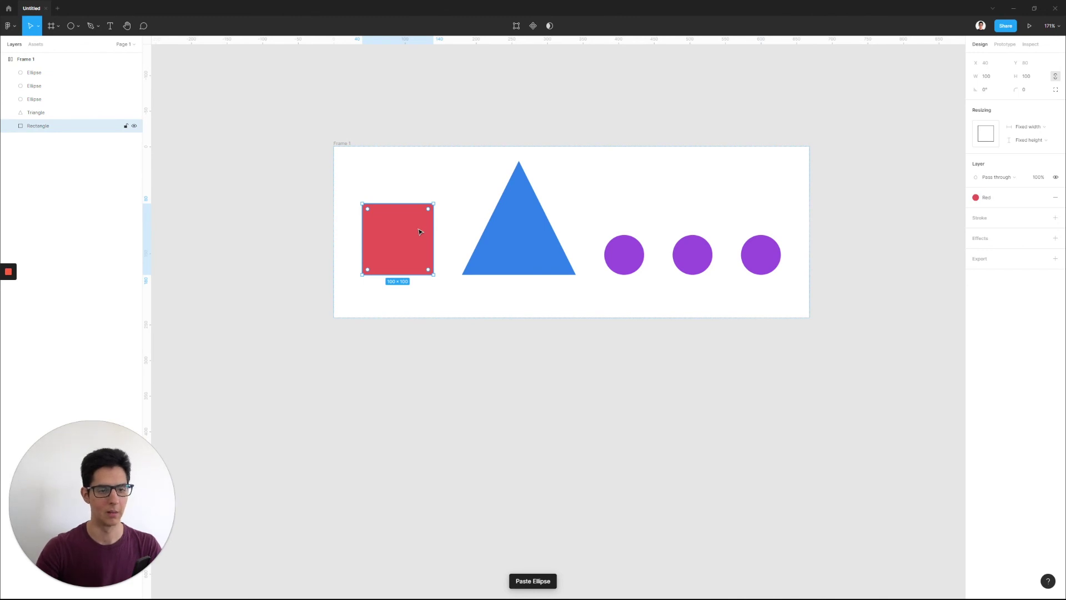
left_click(692, 254)
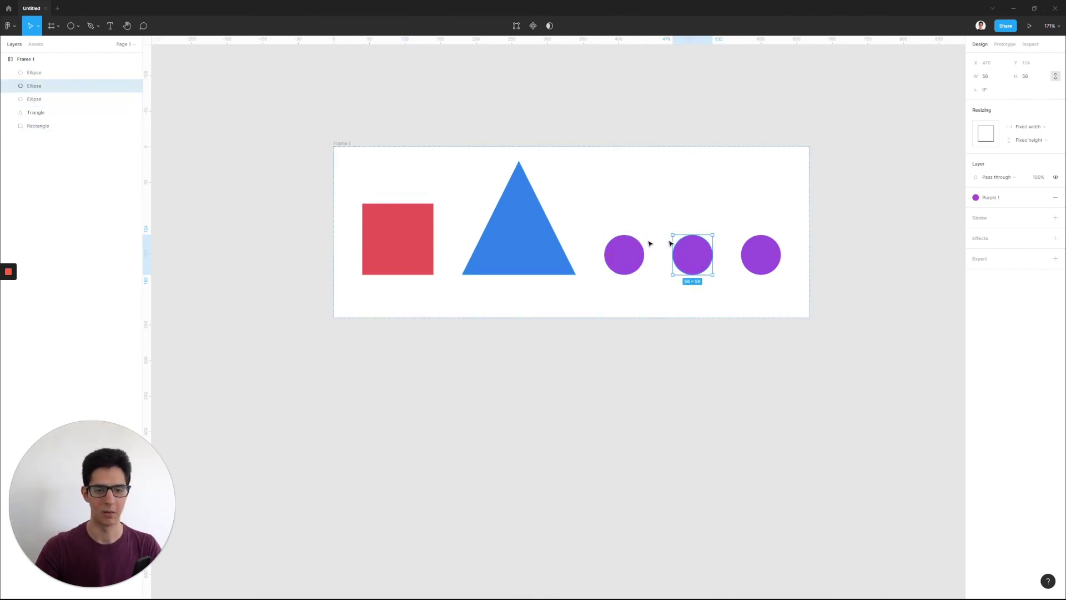
left_click(344, 143)
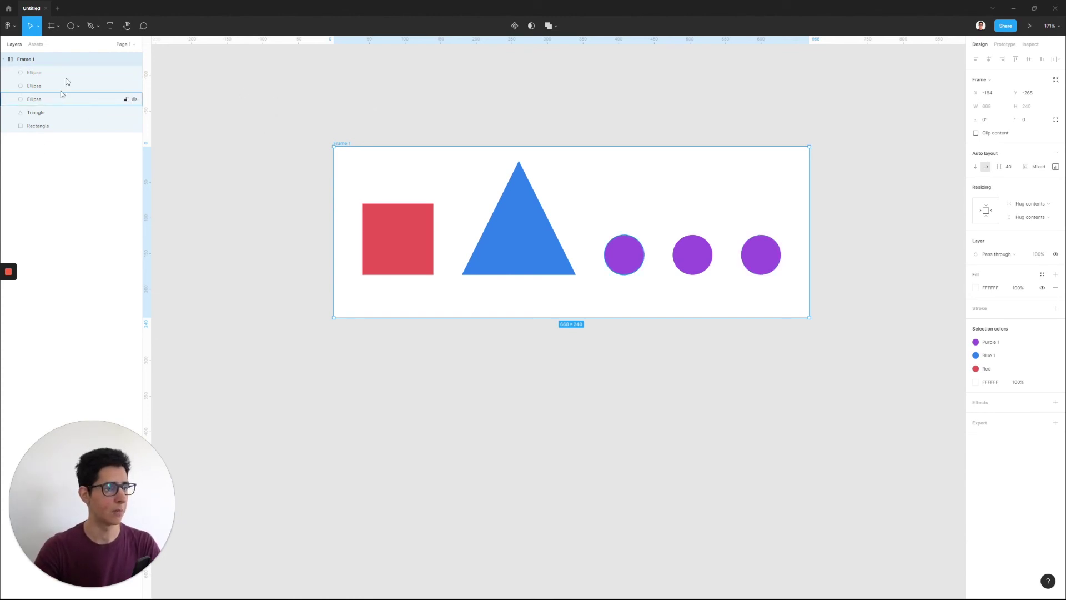
scroll(667, 170, "up", 2)
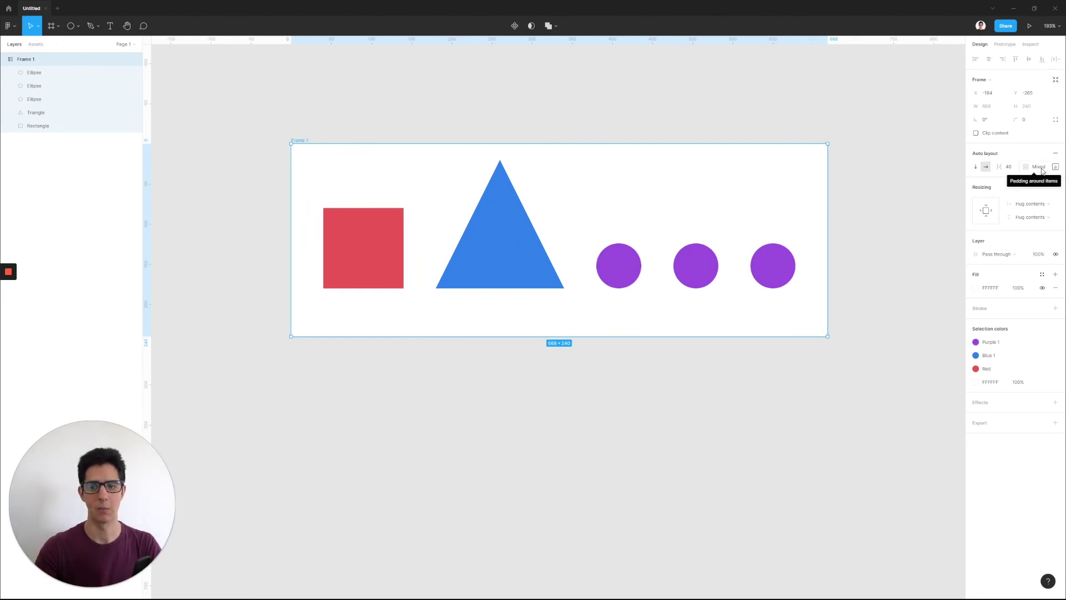
left_click(1040, 205)
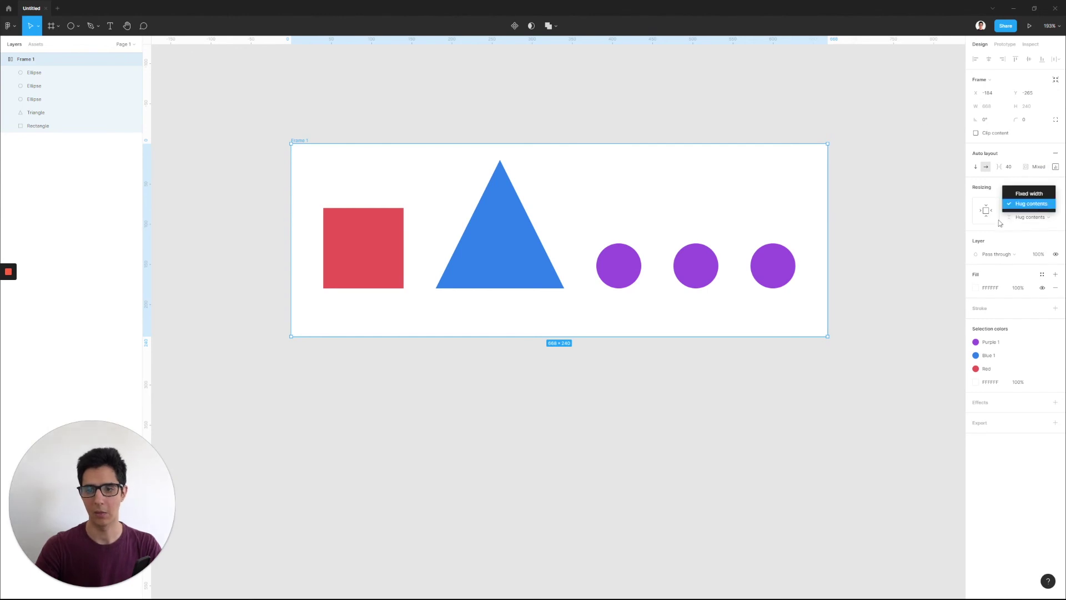
left_click(918, 155)
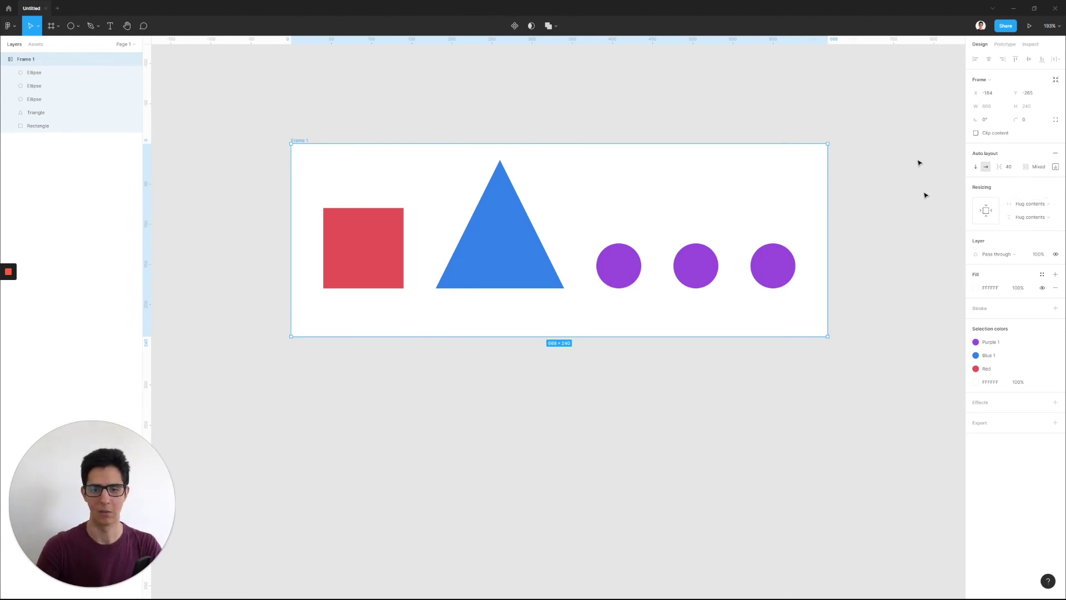
scroll(379, 80, "up", 4)
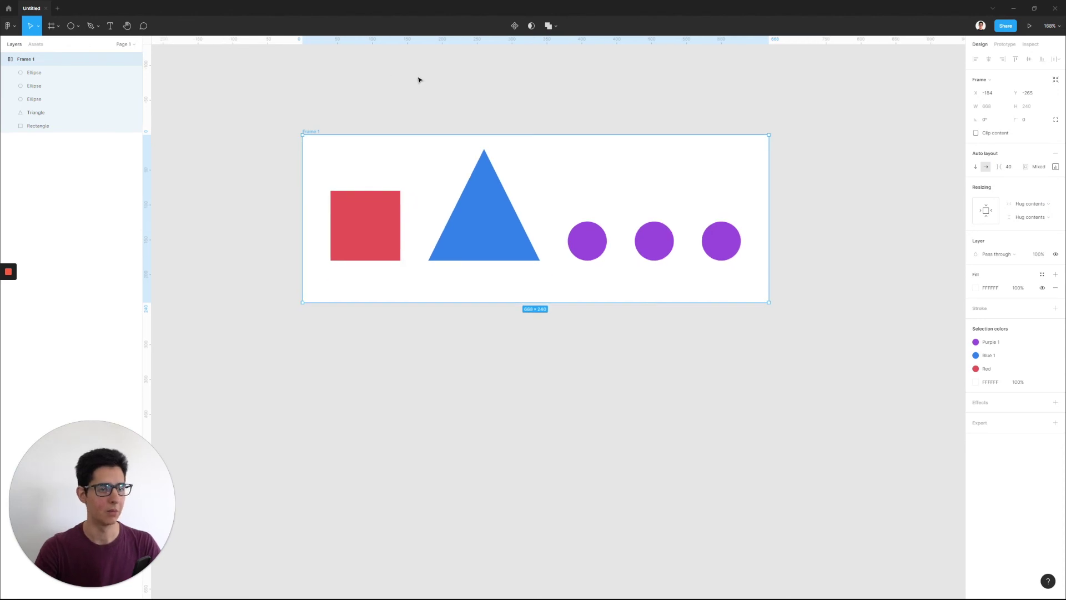